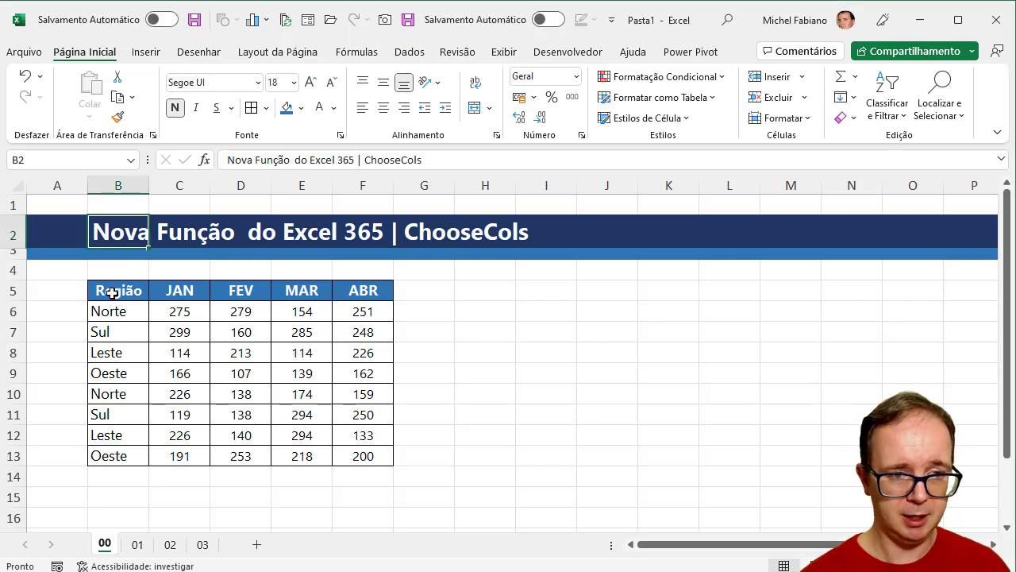
# Step: Add the headers Região in H5 and ABR in I5 beside the regional table
pyautogui.moveTo(111, 291); pyautogui.dragTo(347, 447)
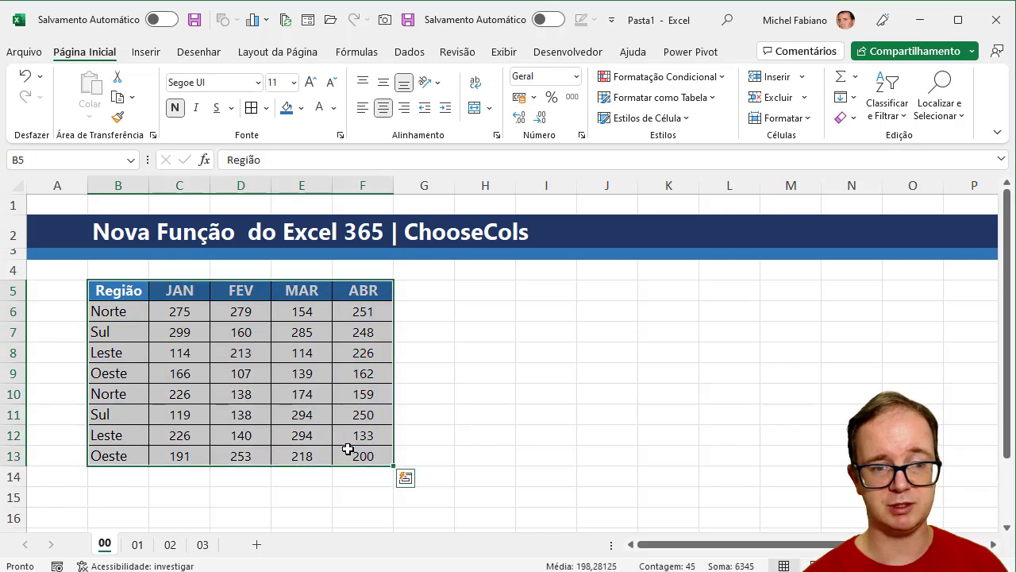
pyautogui.click(499, 284)
pyautogui.write('R')
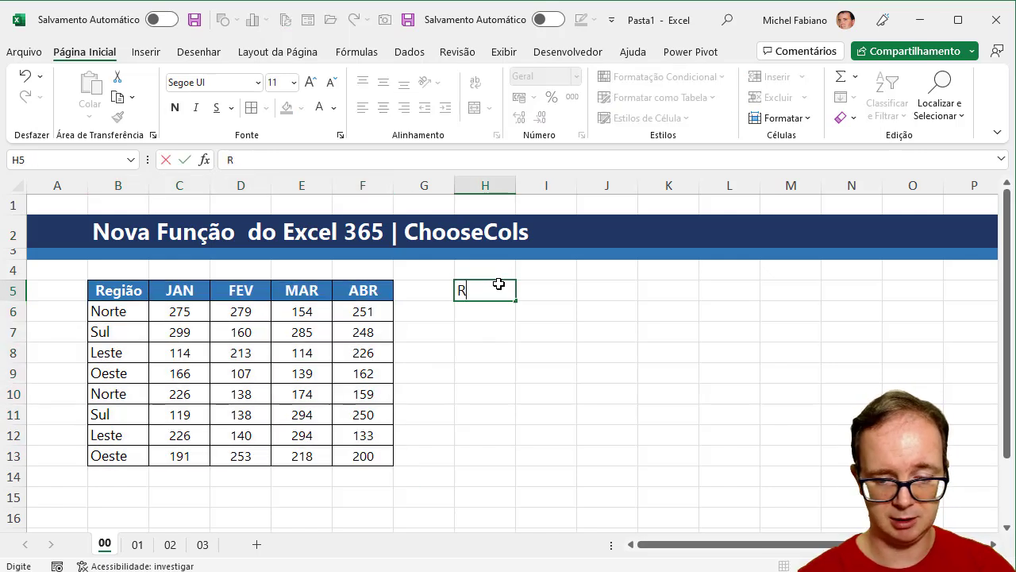
pyautogui.write('egião')
pyautogui.press('Tab')
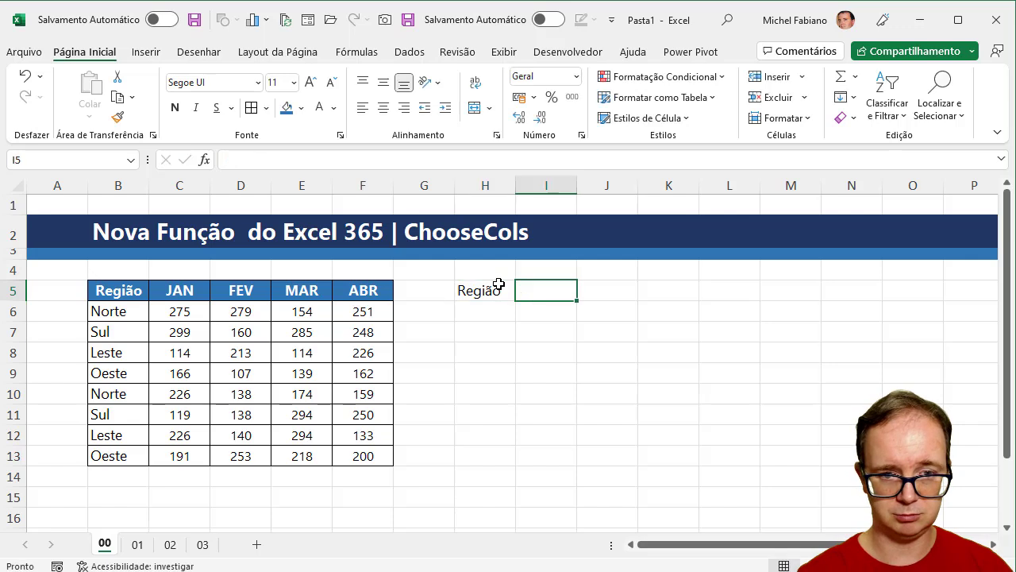
pyautogui.write('ABR')
pyautogui.press('Return')
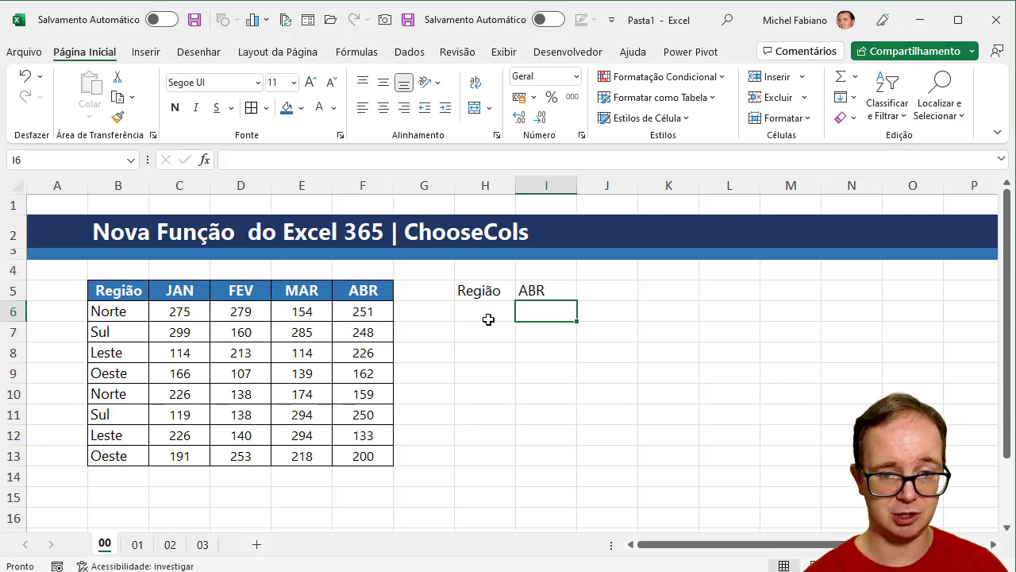
# Step: Enter =CHOOSECOLS(B6:F13;1;5) in H6 to list each Região with its ABR values
pyautogui.click(489, 319)
pyautogui.write('=')
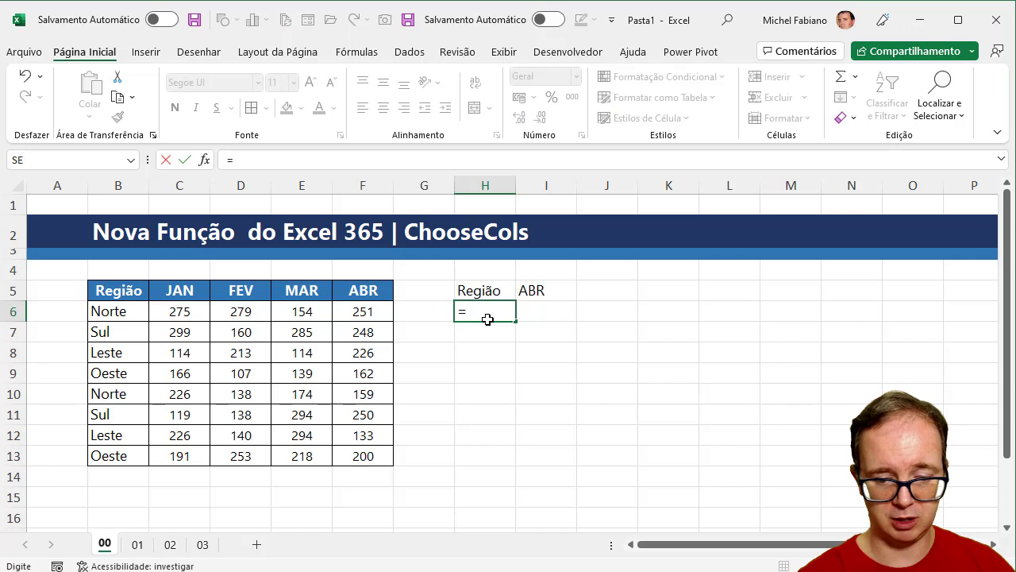
pyautogui.write('ch')
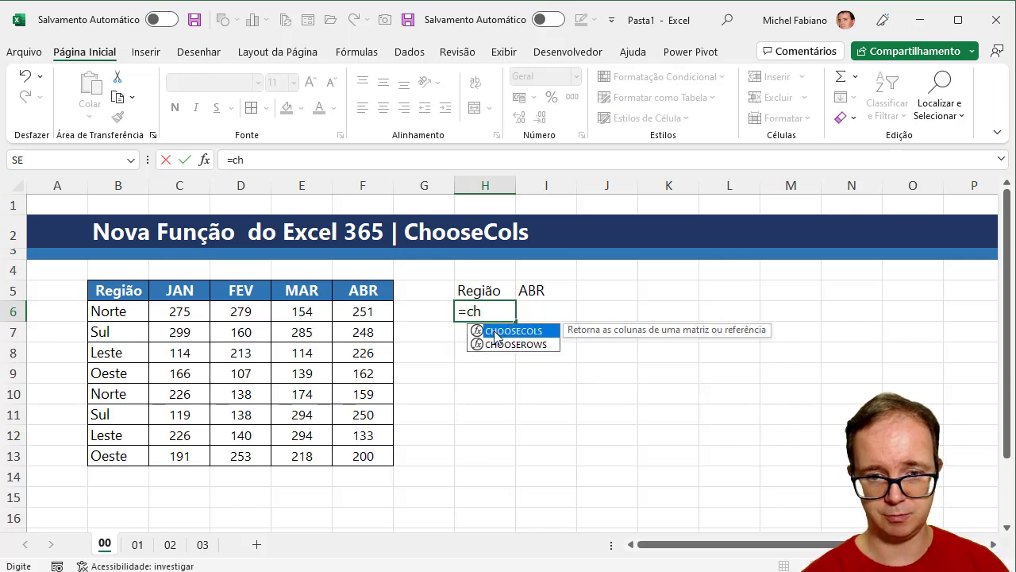
pyautogui.doubleClick(494, 330)
pyautogui.click(117, 314)
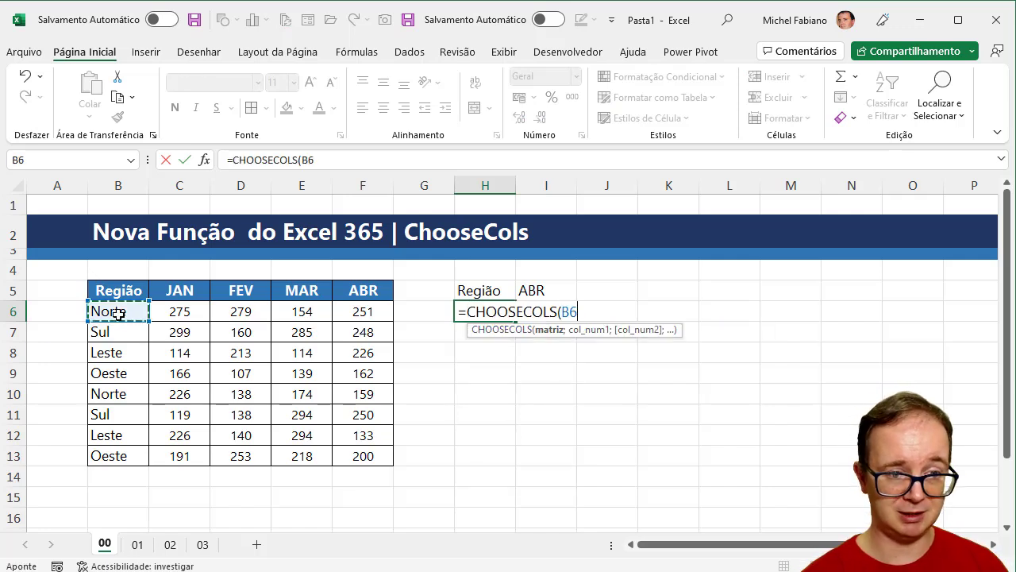
pyautogui.moveTo(117, 313); pyautogui.dragTo(356, 453)
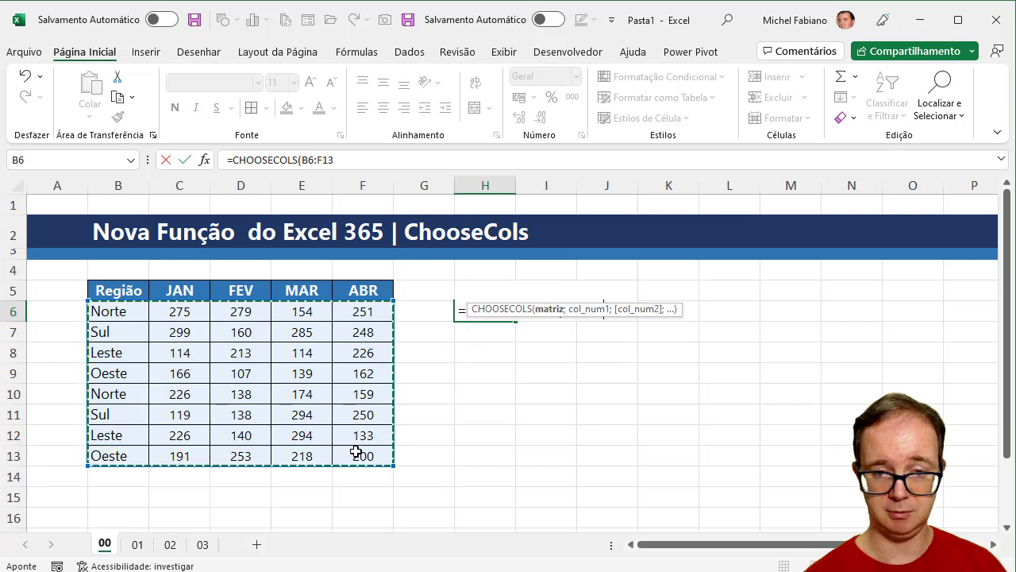
pyautogui.write(';')
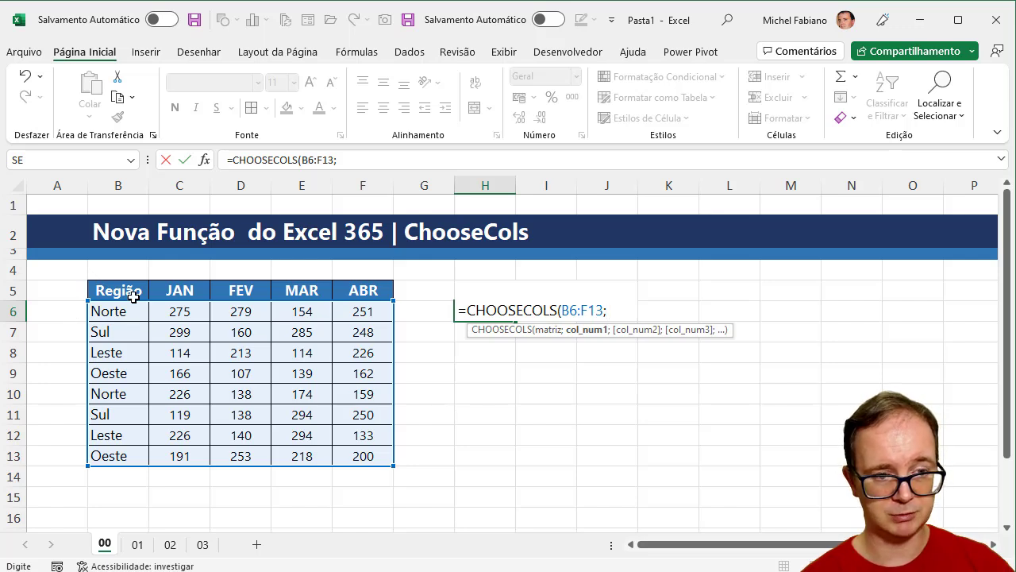
pyautogui.write('1')
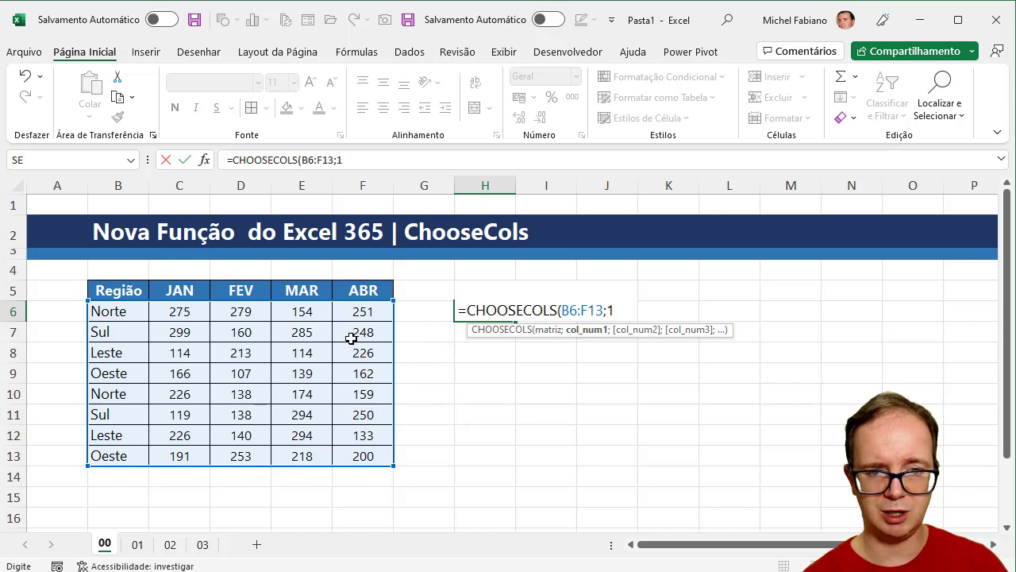
pyautogui.write('5')
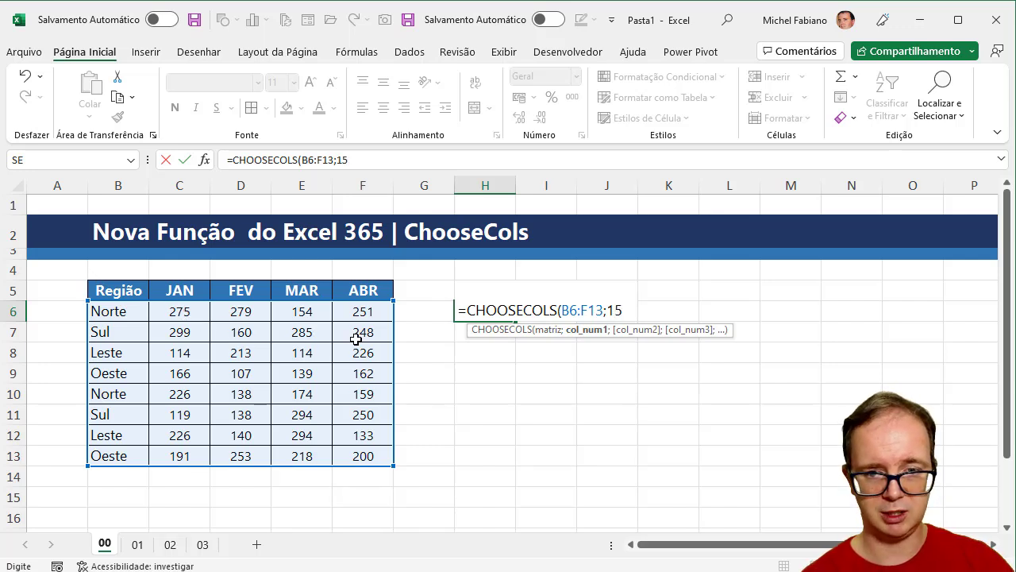
pyautogui.press('BackSpace')
pyautogui.write(';5)')
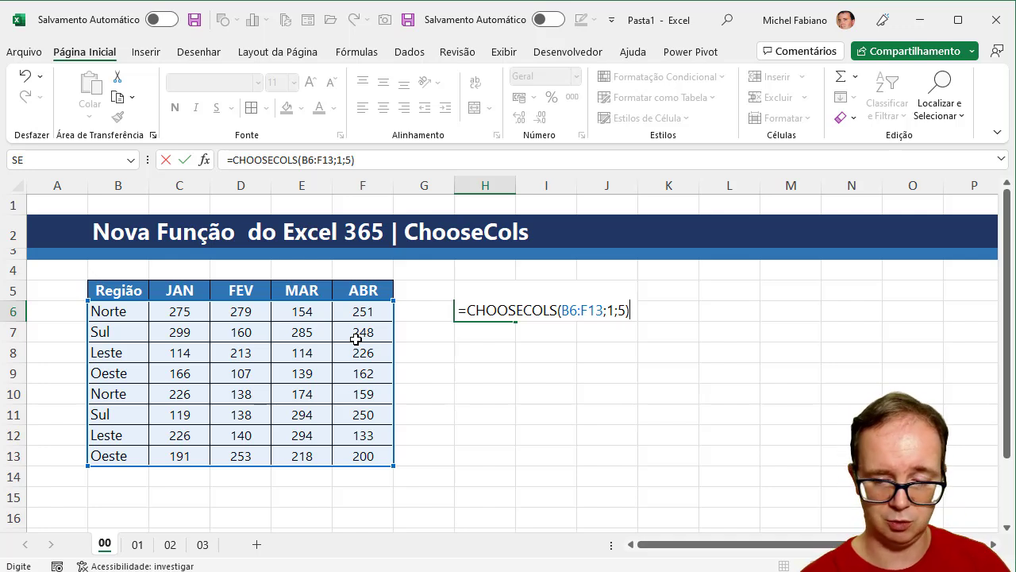
pyautogui.press('Return')
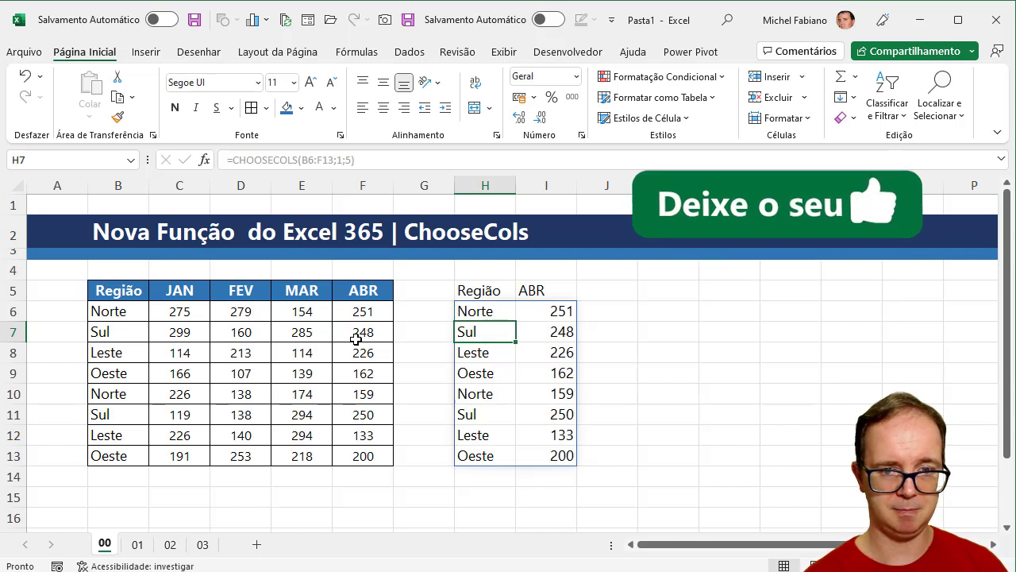
# Step: Relabel the I5 header from ABR to JAN
pyautogui.click(533, 292)
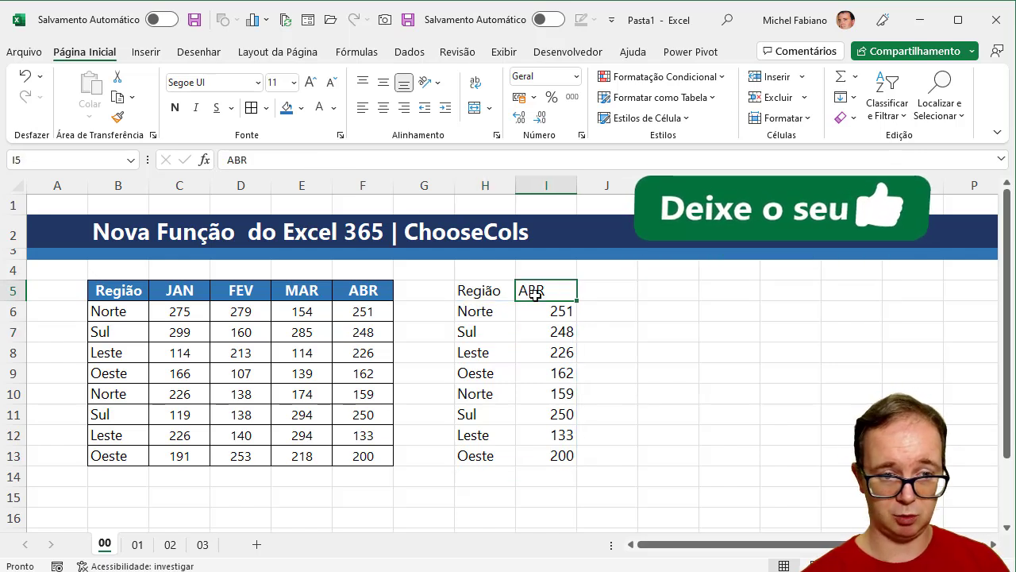
pyautogui.write('JAN')
pyautogui.press('Return')
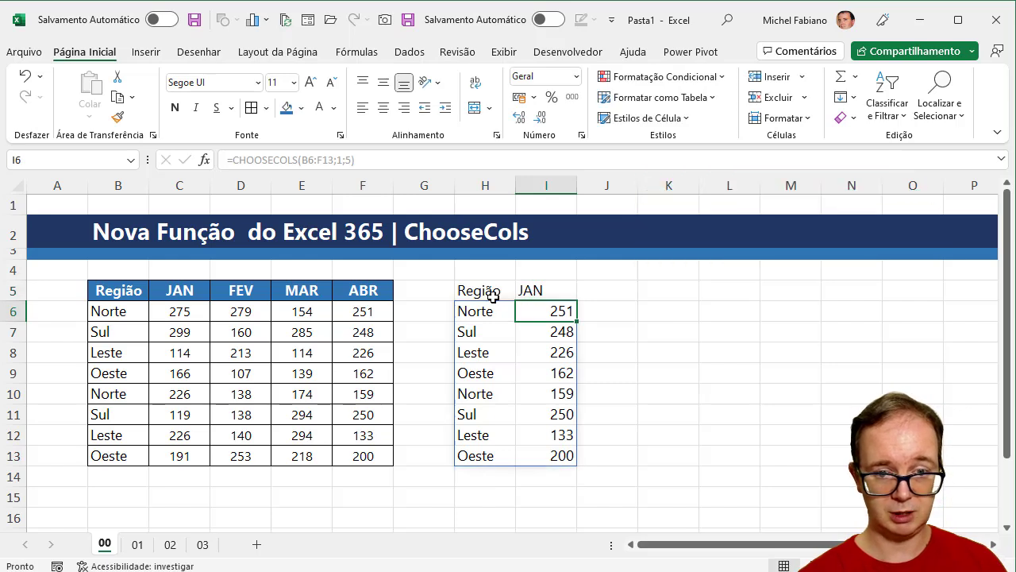
# Step: Edit H6 to =CHOOSECOLS(B6:F13;1;2) so it returns the January values
pyautogui.click(491, 314)
pyautogui.doubleClick(494, 311)
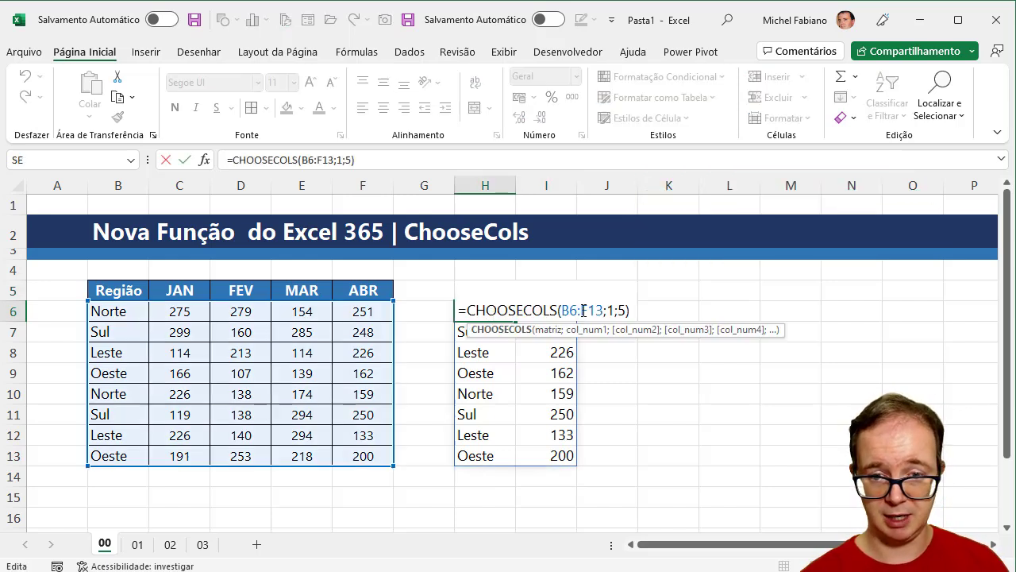
pyautogui.click(626, 310)
pyautogui.press('BackSpace')
pyautogui.write('2')
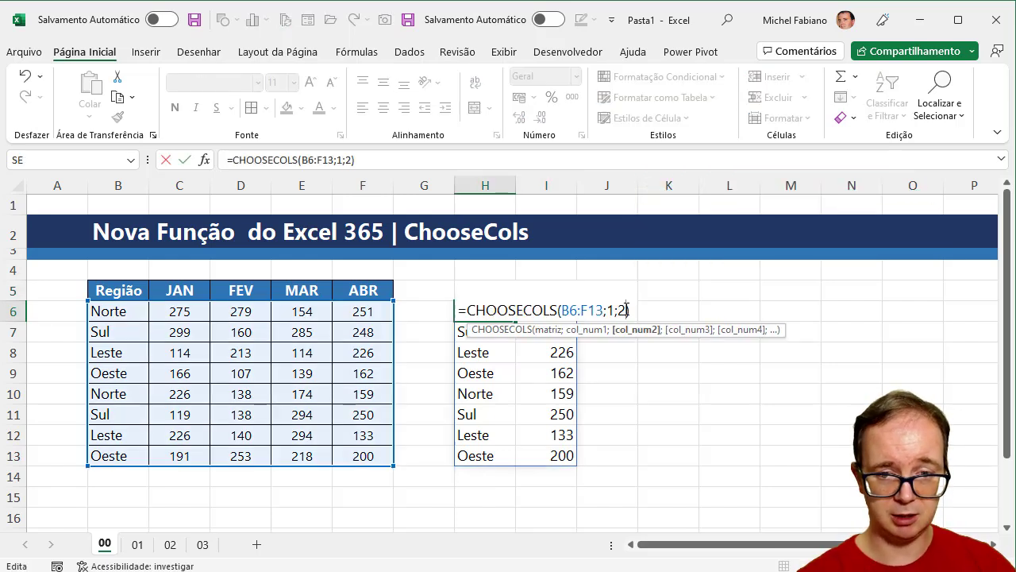
pyautogui.press('Return')
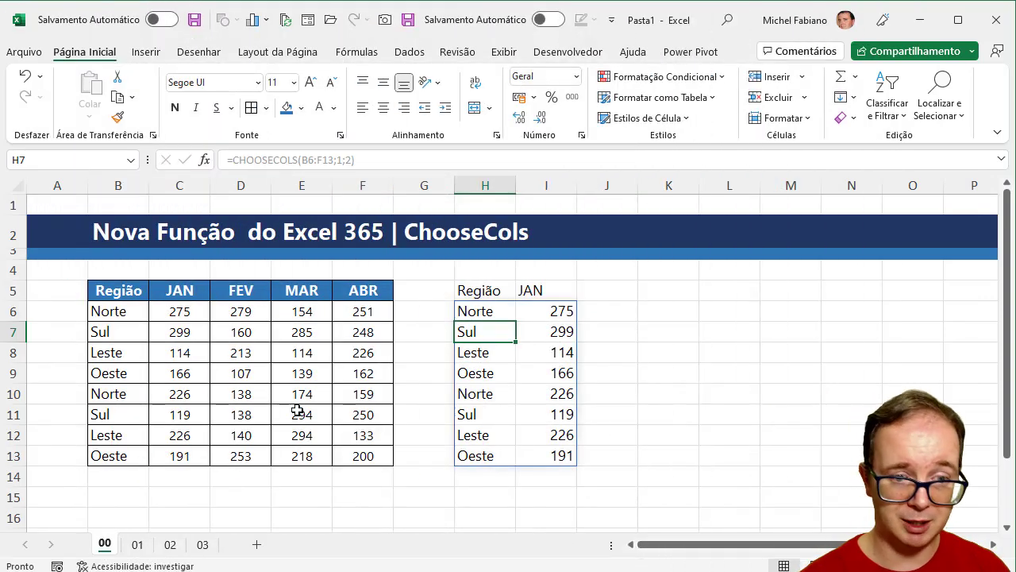
# Step: On sheet 01, switch the Campo month in I5 to FEV and then MAR
pyautogui.click(137, 545)
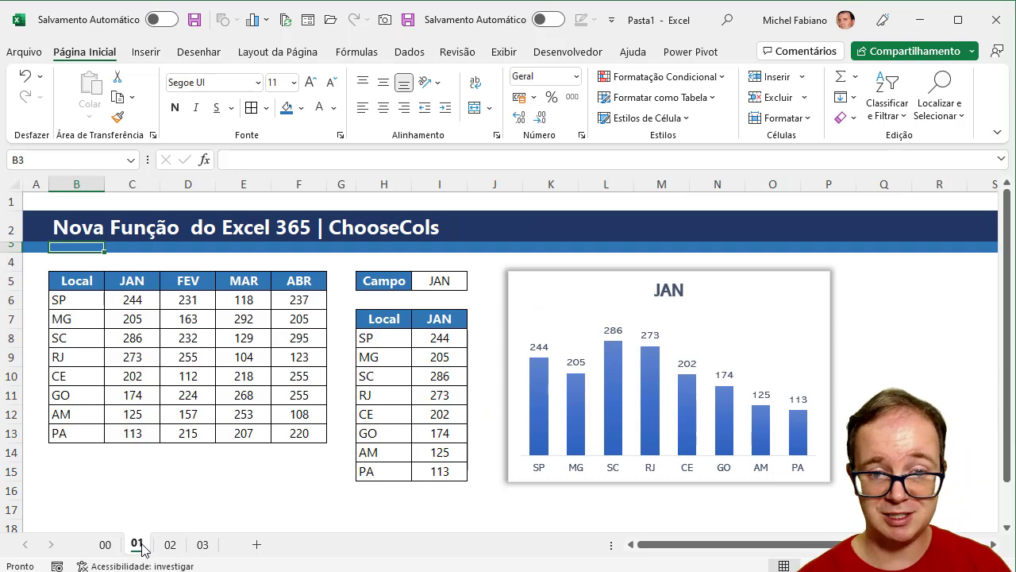
pyautogui.click(454, 284)
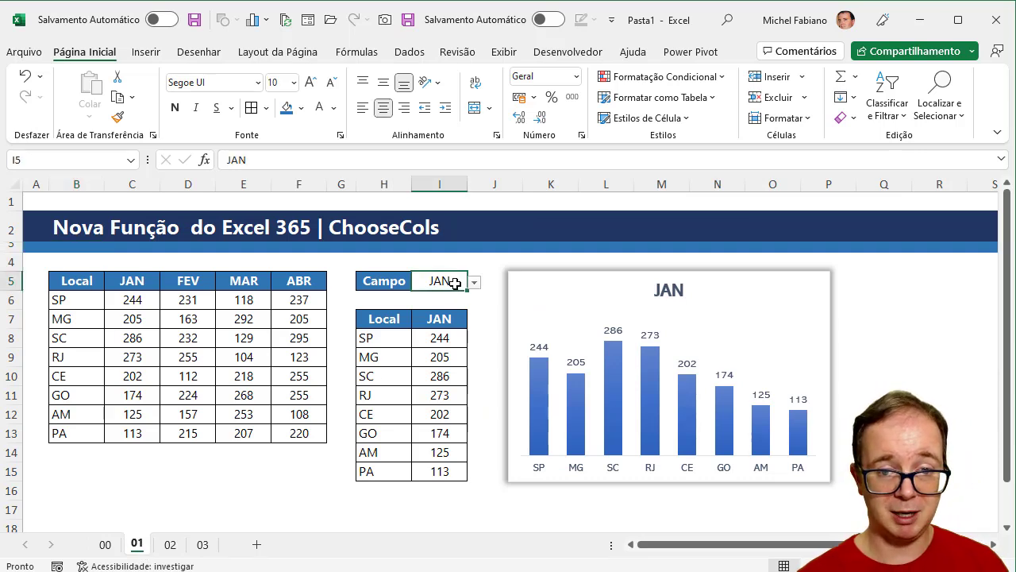
pyautogui.click(474, 284)
pyautogui.click(442, 313)
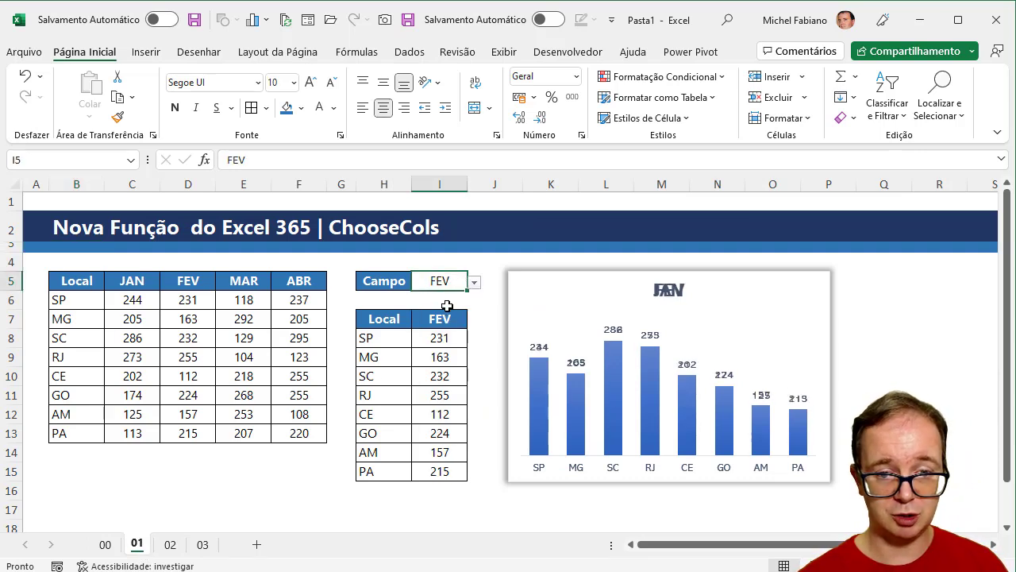
pyautogui.click(474, 284)
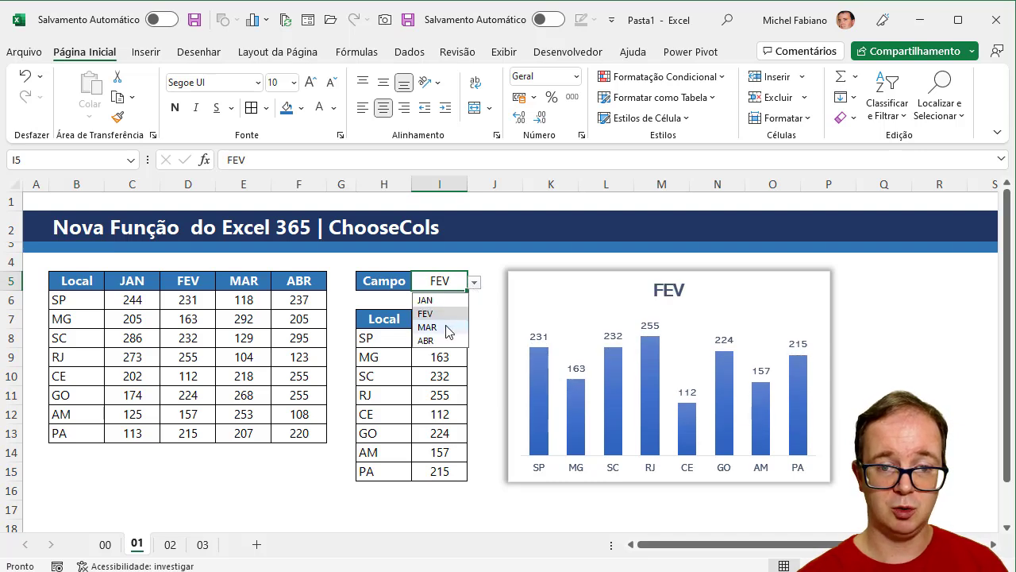
pyautogui.click(451, 322)
# Step: Cycle Campo through ABR and FEV back to JAN, then select the chart
pyautogui.click(474, 283)
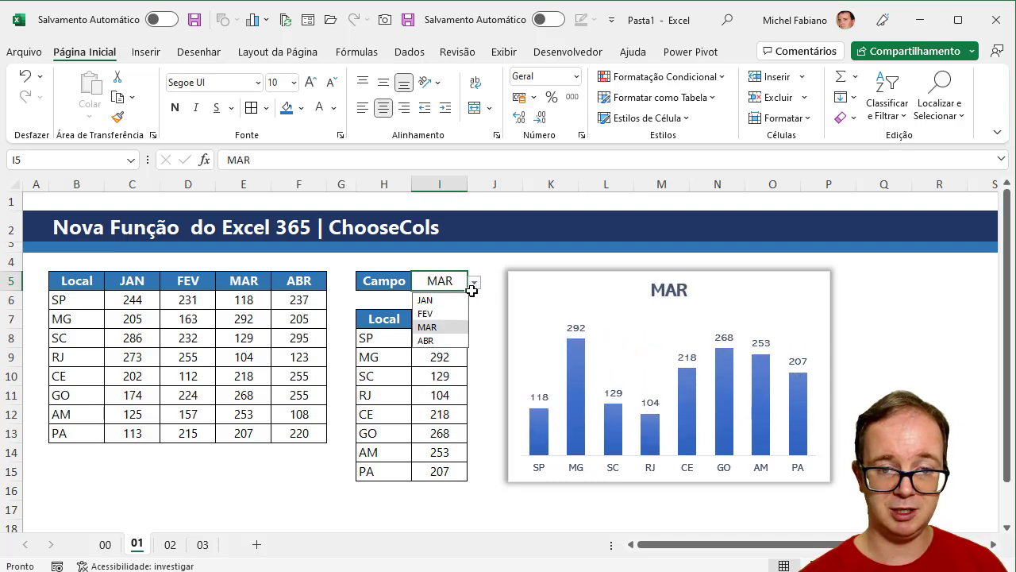
pyautogui.click(443, 342)
pyautogui.click(475, 283)
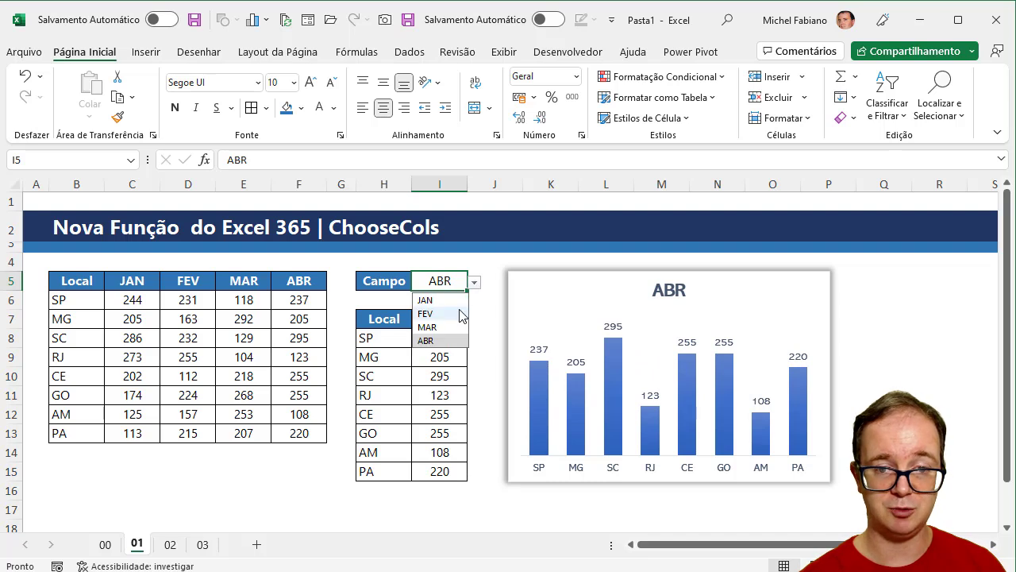
pyautogui.click(459, 313)
pyautogui.click(475, 282)
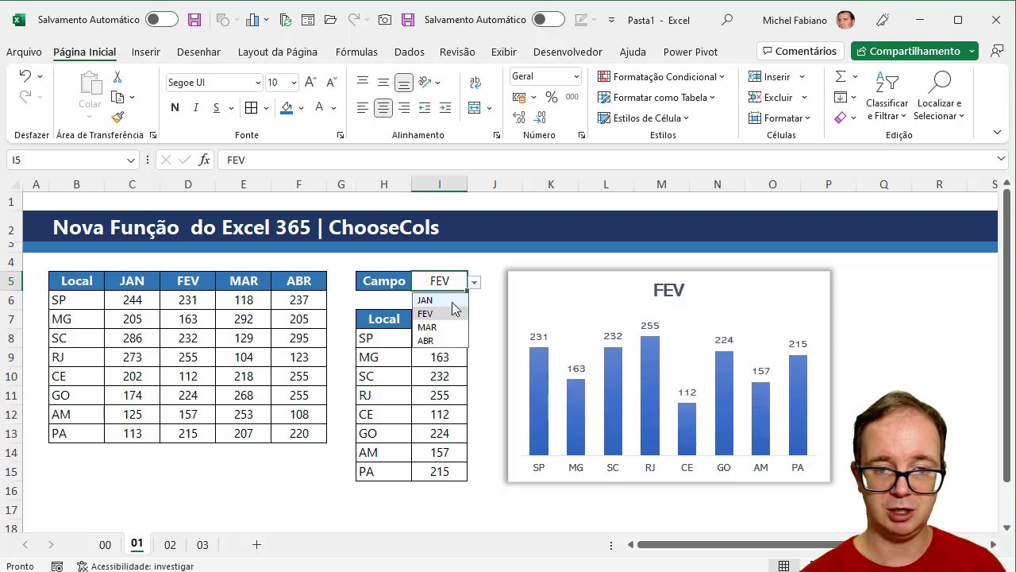
pyautogui.click(452, 299)
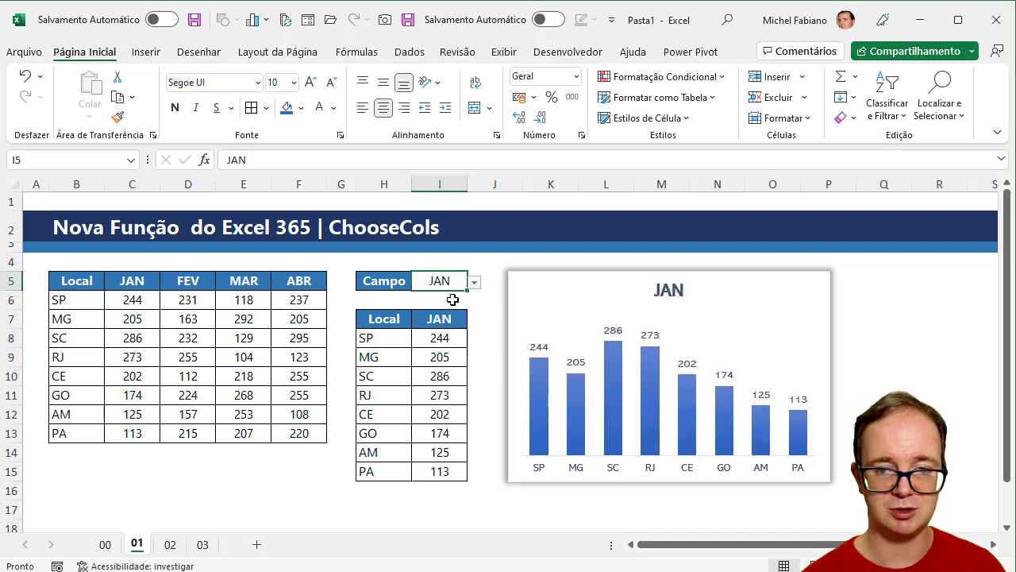
pyautogui.click(548, 271)
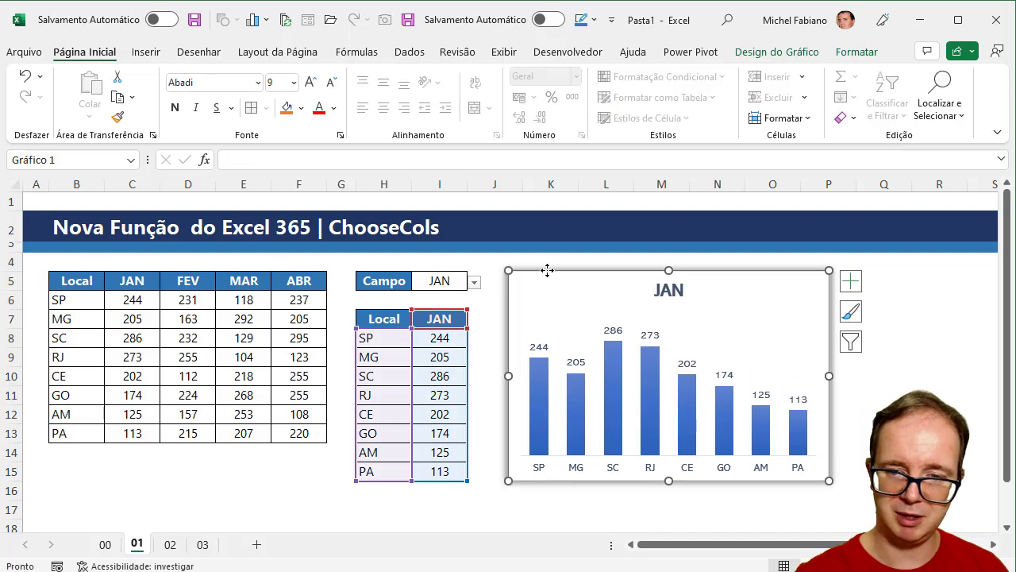
# Step: Delete the chart and clear the CORRESP formula from J5
pyautogui.press('Delete')
pyautogui.click(505, 284)
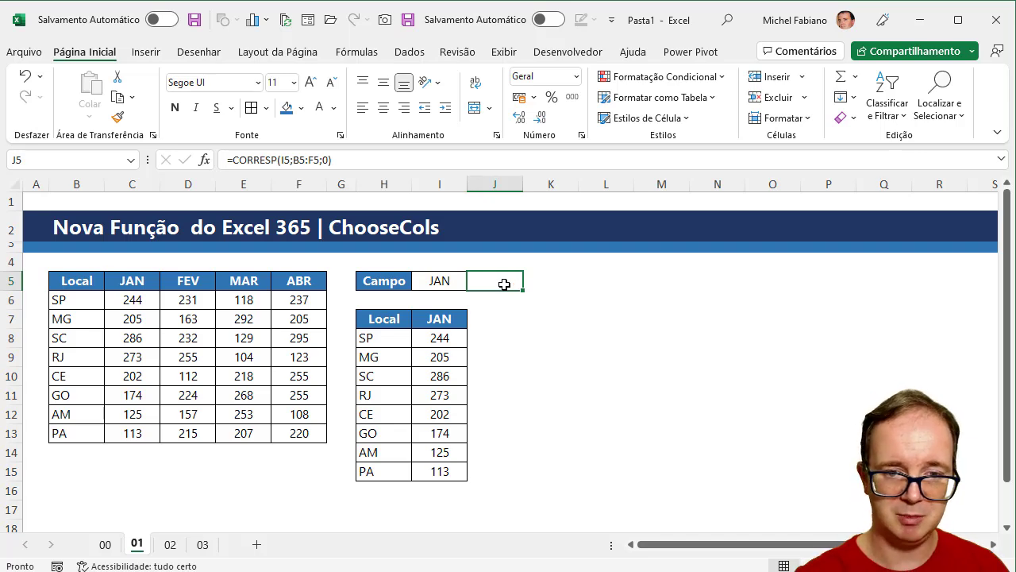
pyautogui.press('Delete')
pyautogui.rightClick(462, 290)
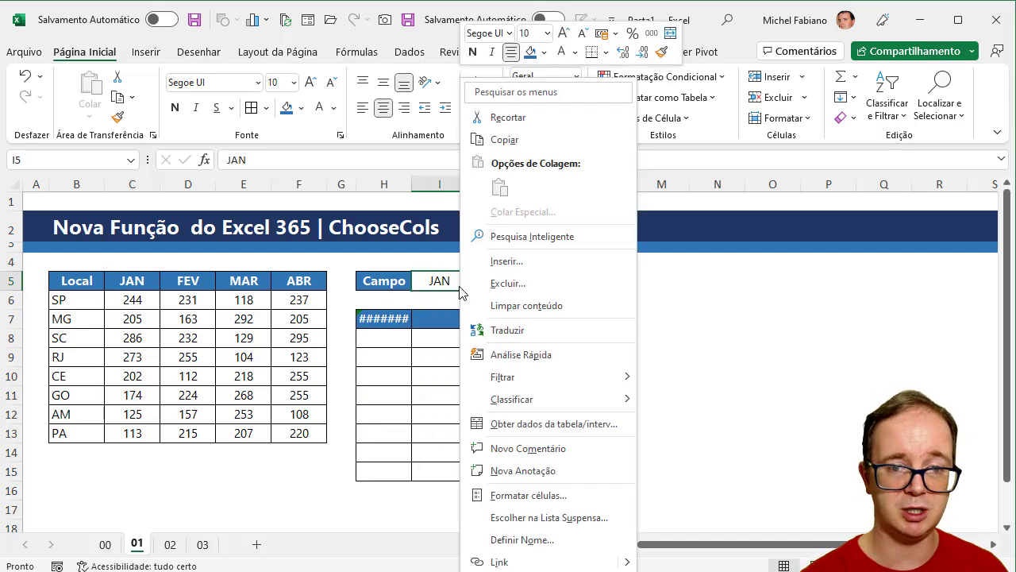
pyautogui.click(437, 282)
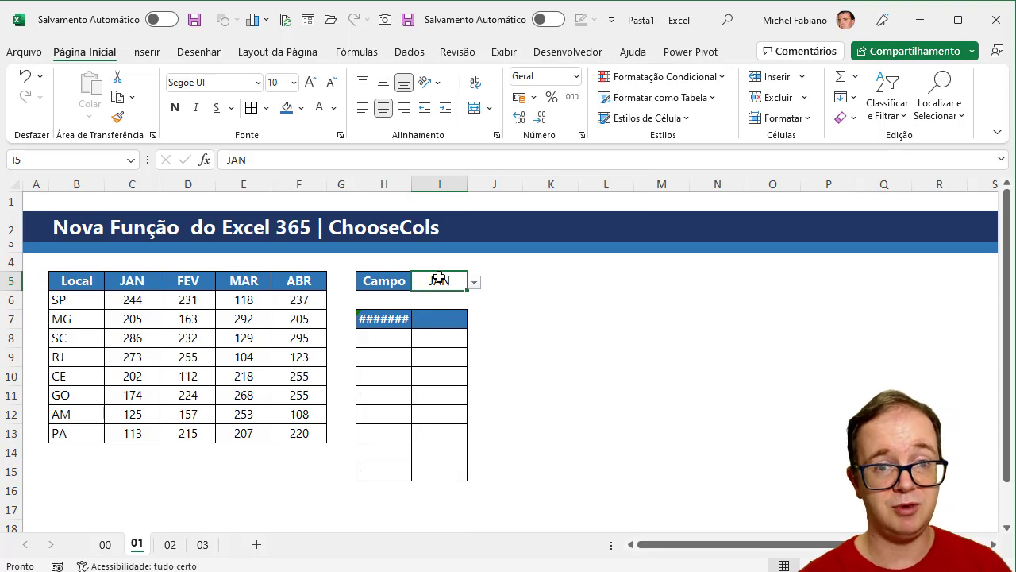
# Step: Change I5's data validation list source to =$C$5:$F$5
pyautogui.click(410, 51)
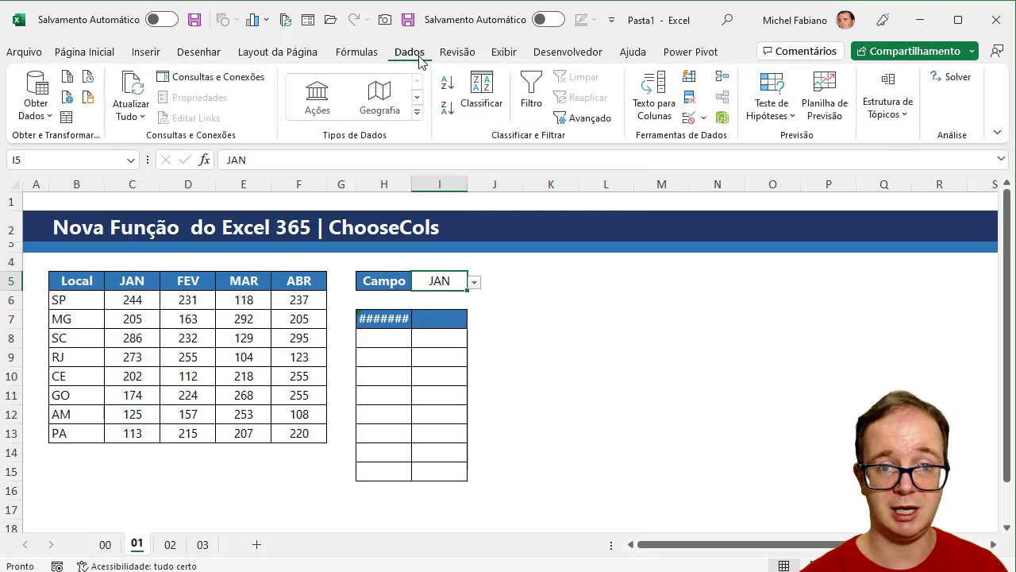
pyautogui.click(704, 118)
pyautogui.click(738, 138)
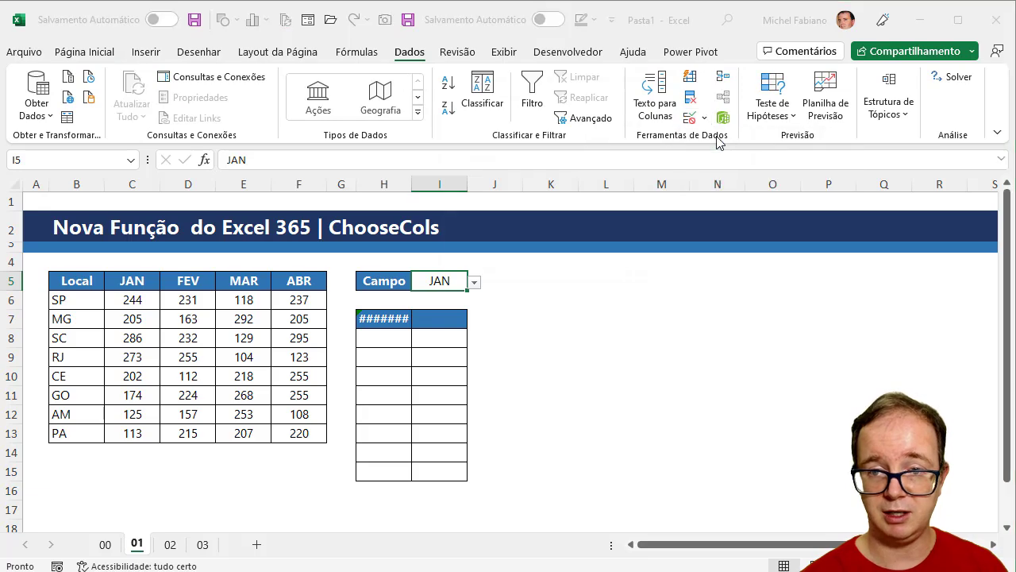
pyautogui.click(538, 192)
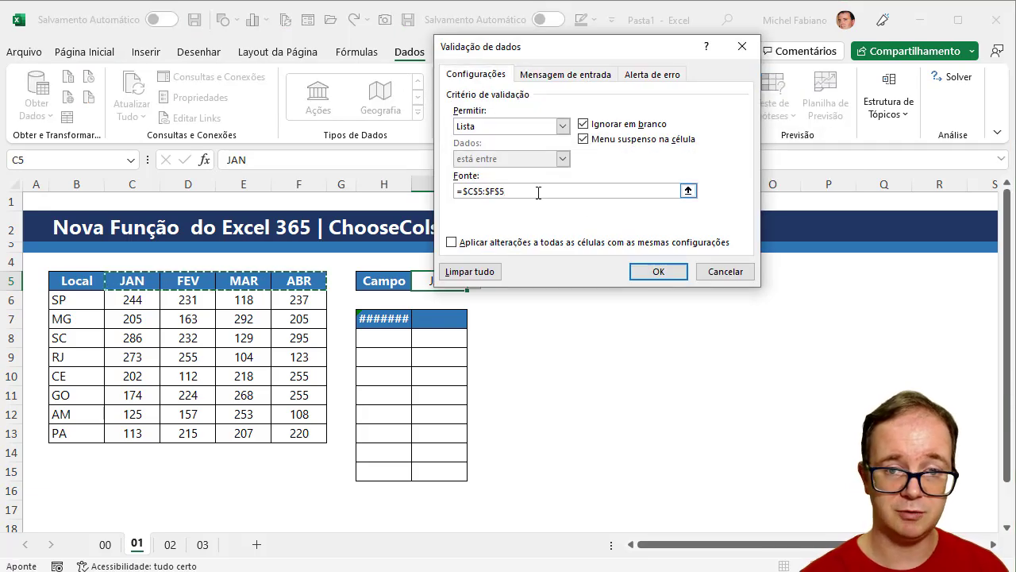
pyautogui.click(508, 192)
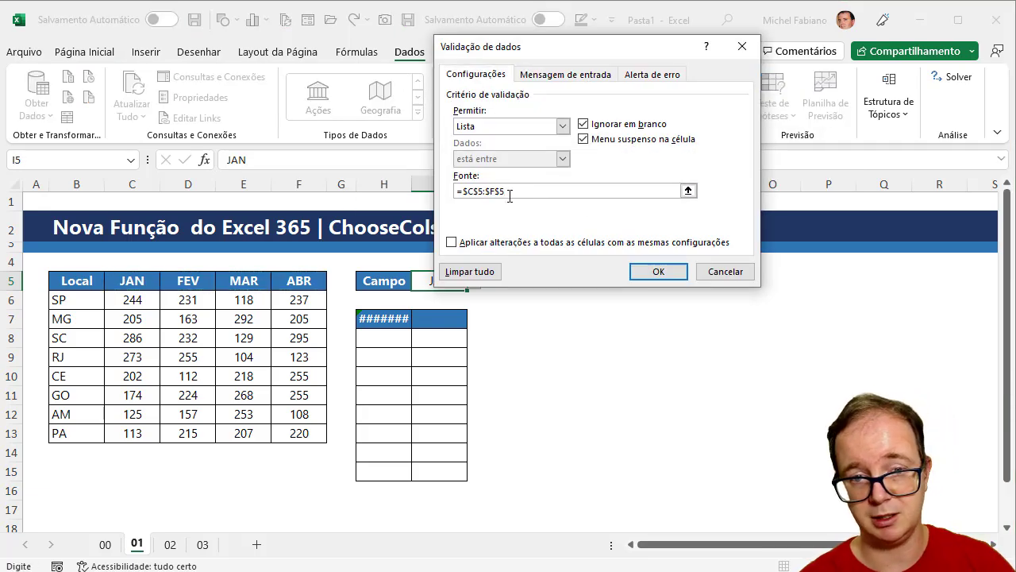
pyautogui.moveTo(506, 191); pyautogui.dragTo(446, 191)
pyautogui.press('BackSpace')
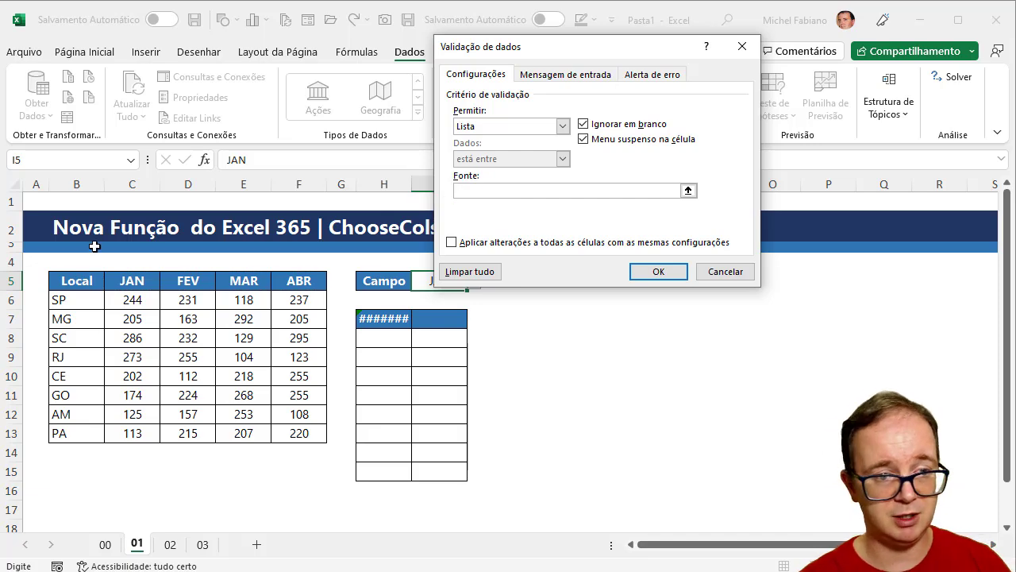
pyautogui.click(143, 284)
pyautogui.moveTo(143, 283); pyautogui.dragTo(290, 278)
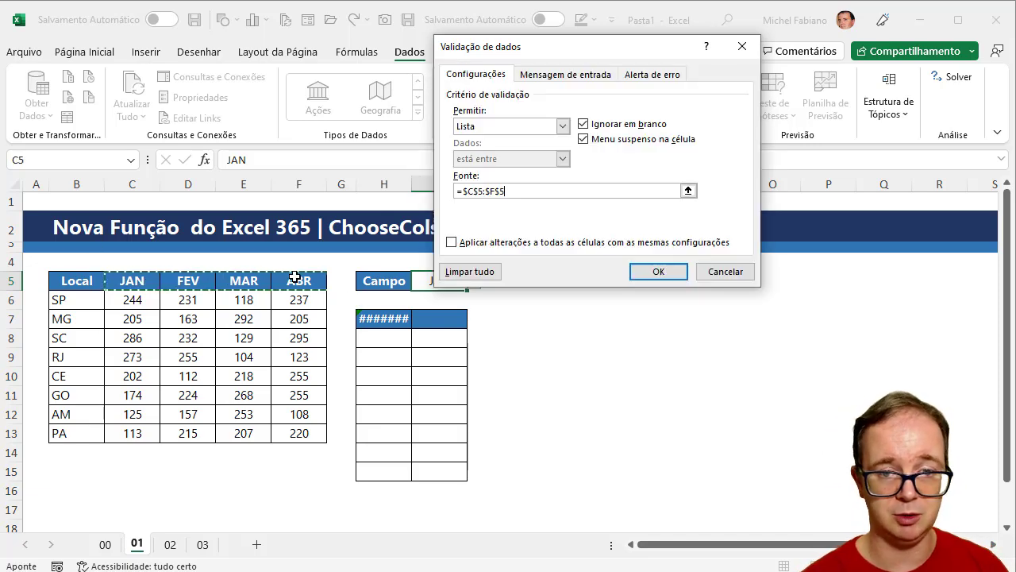
pyautogui.click(659, 271)
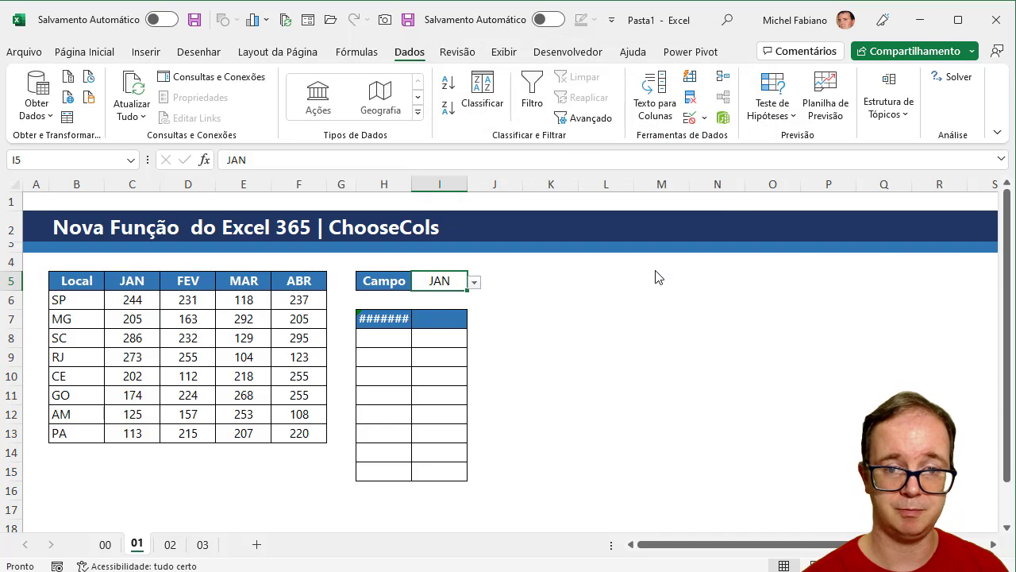
# Step: Enter =CORRESP(I5;B5:F5;0) in J5 so it returns the month's column position, 2
pyautogui.click(517, 280)
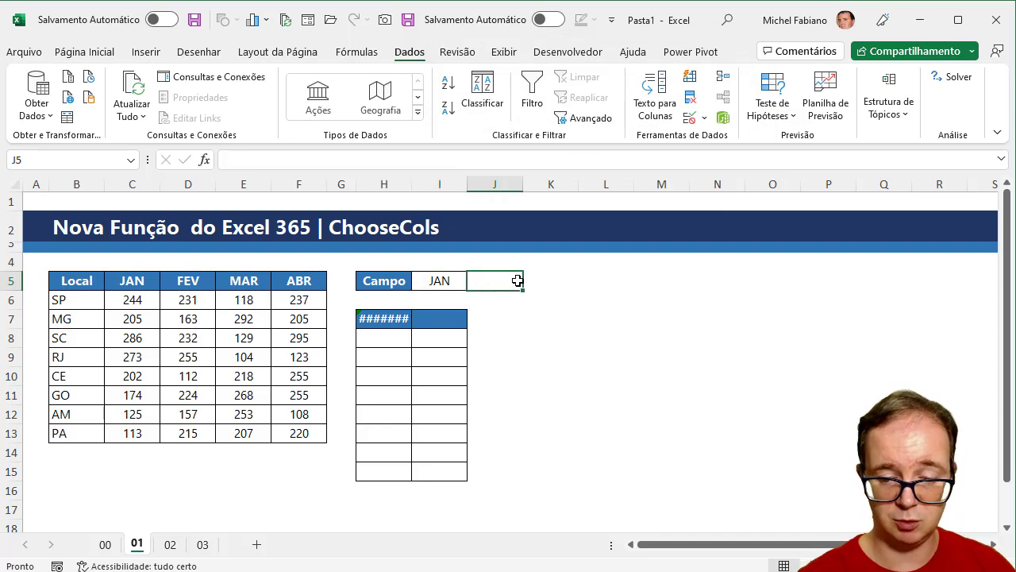
pyautogui.write('=corresp')
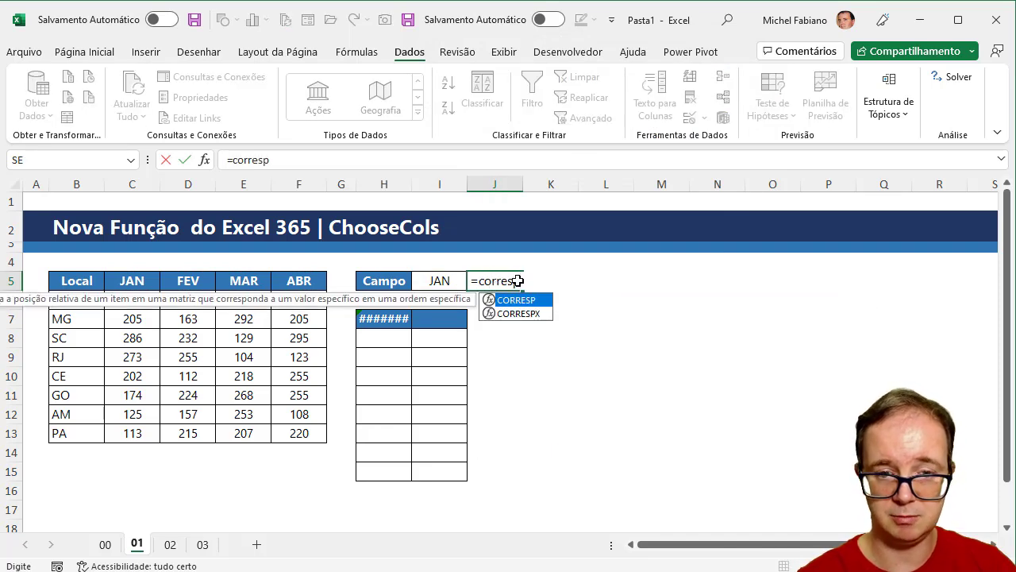
pyautogui.write('(')
pyautogui.click(430, 282)
pyautogui.write(';')
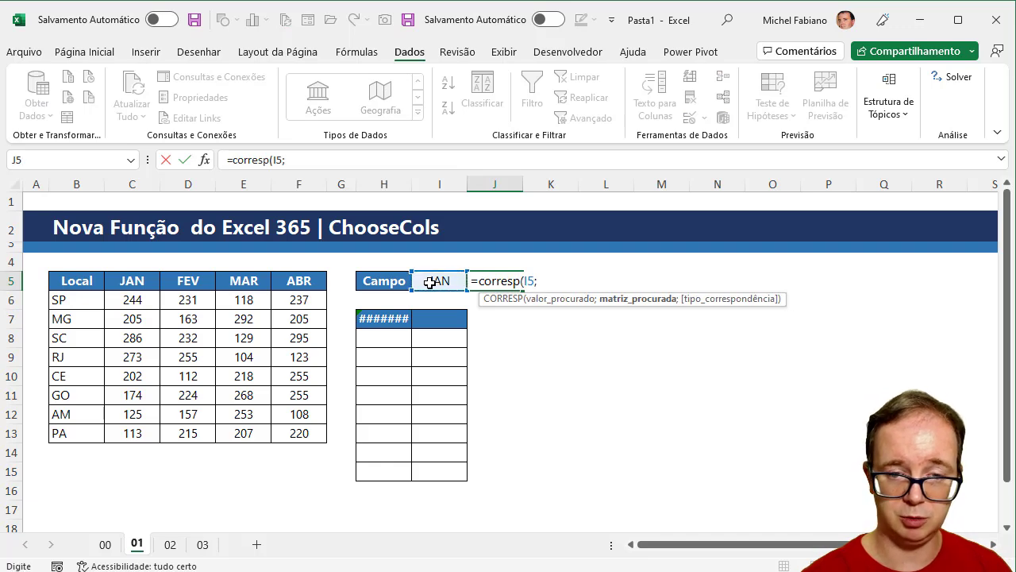
pyautogui.moveTo(76, 287); pyautogui.dragTo(296, 292)
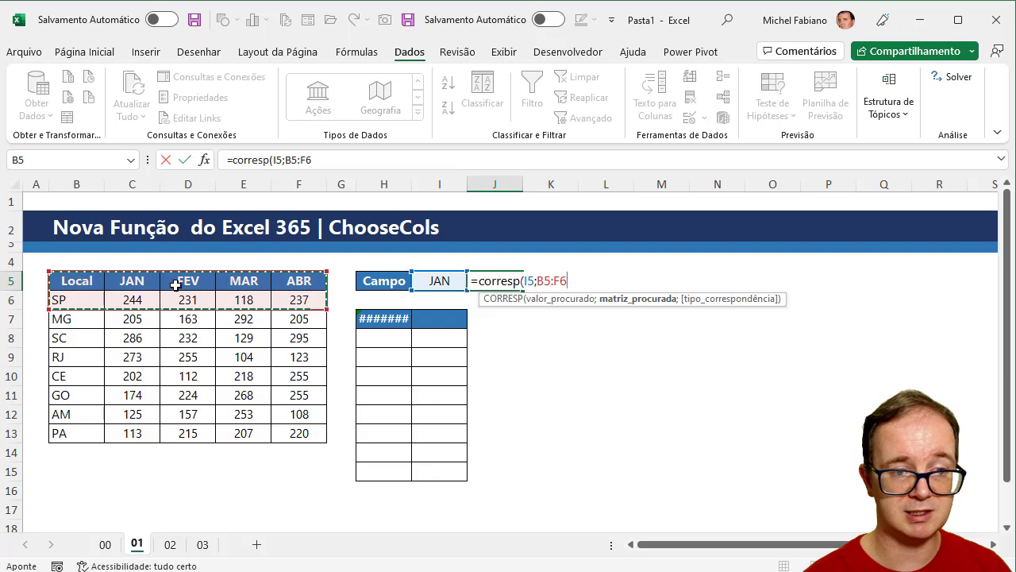
pyautogui.moveTo(79, 281); pyautogui.dragTo(312, 282)
pyautogui.write(';')
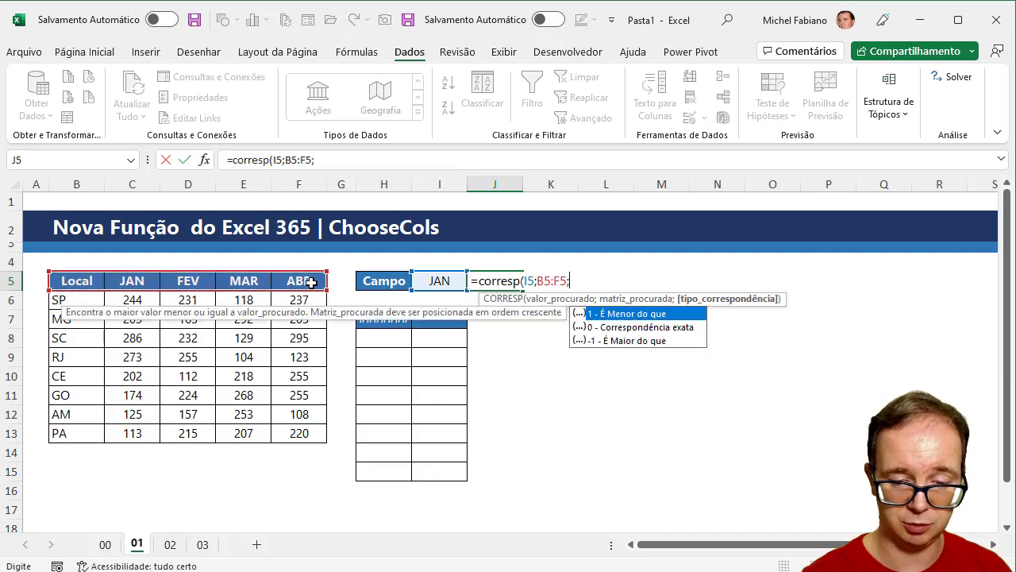
pyautogui.write('0)')
pyautogui.press('Return')
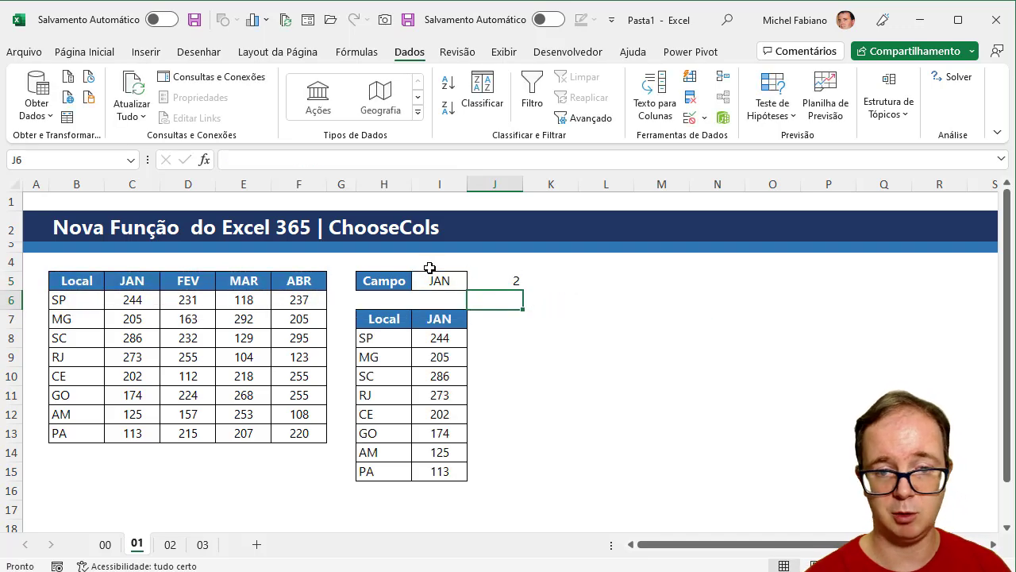
# Step: Replace H7's formula with =CHOOSECOLS(B5:F13;1;J5), driven by J5's match position
pyautogui.click(388, 339)
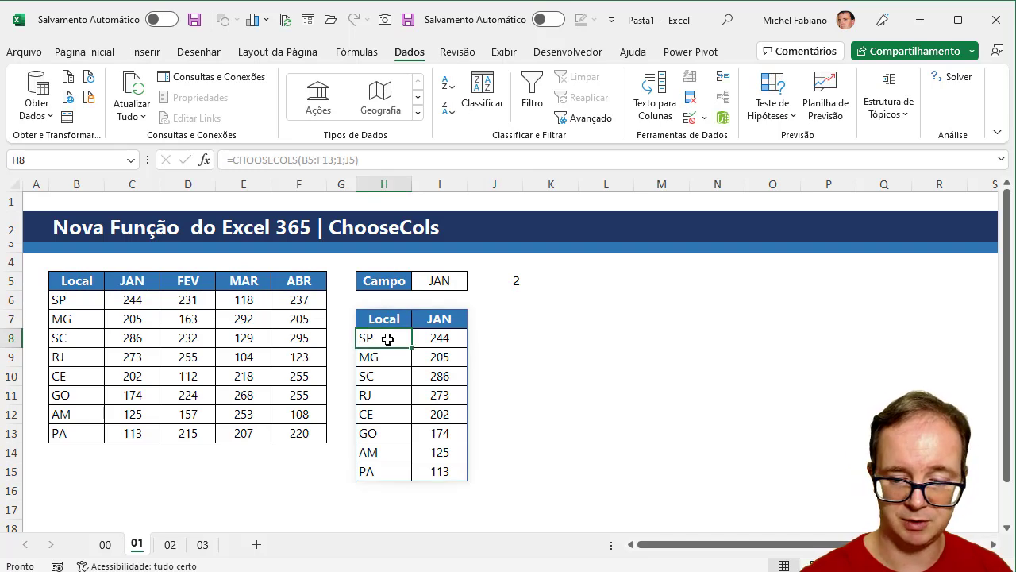
pyautogui.click(386, 319)
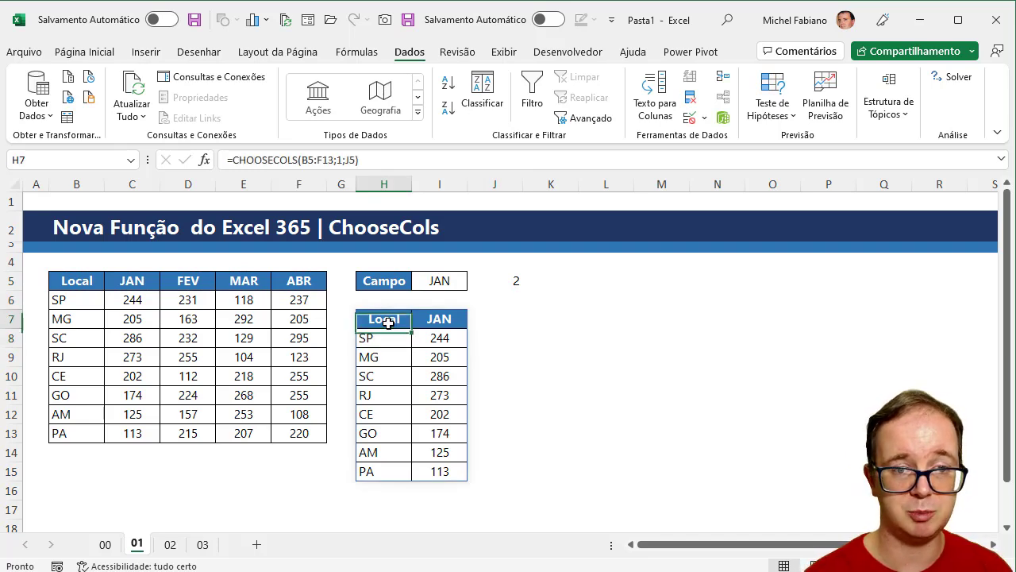
pyautogui.press('Delete')
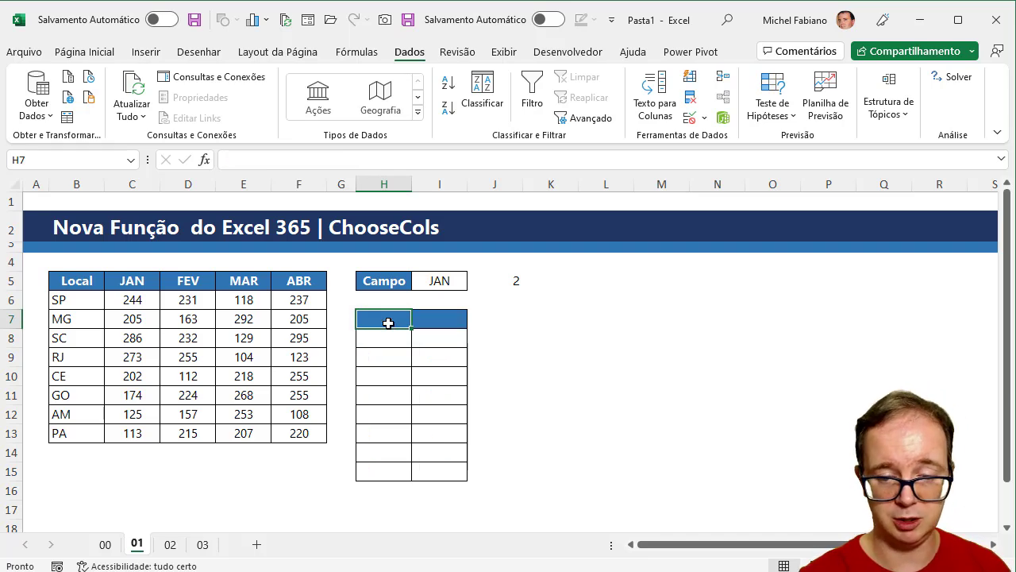
pyautogui.write('=cho')
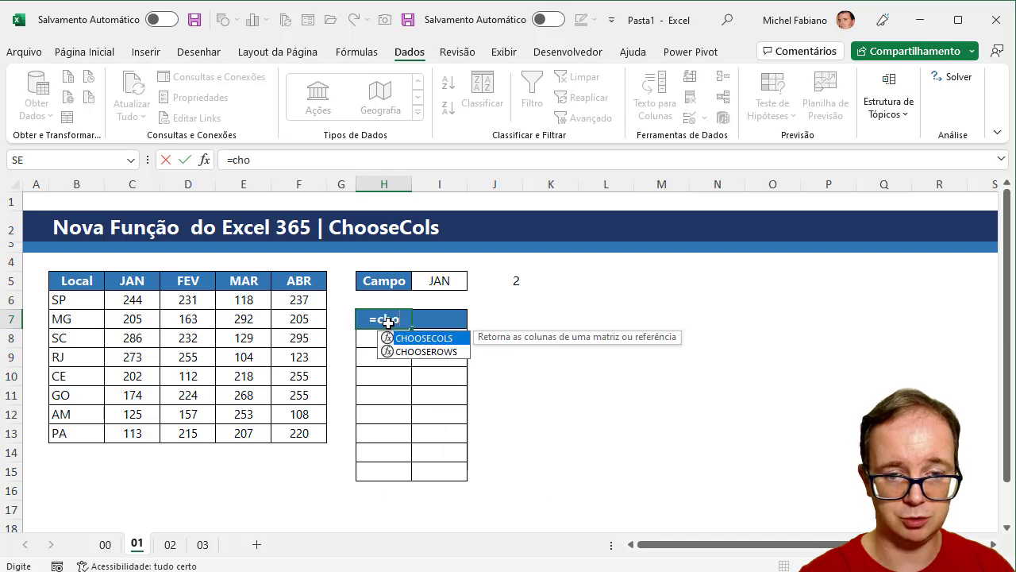
pyautogui.doubleClick(426, 340)
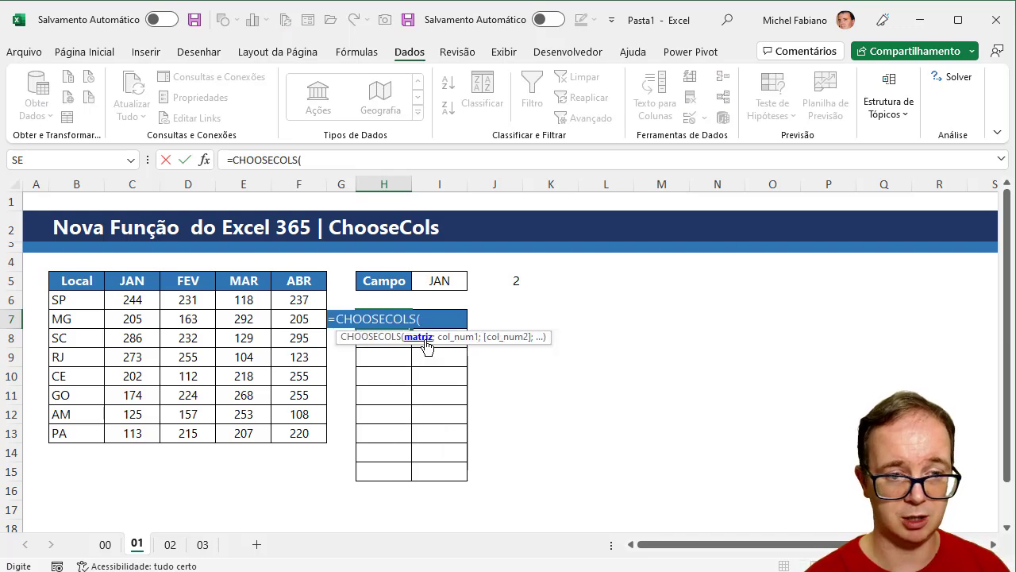
pyautogui.moveTo(92, 284)
pyautogui.mouseDown()
pyautogui.moveTo(291, 412)
pyautogui.moveTo(293, 426)
pyautogui.mouseUp()
pyautogui.write(';1')
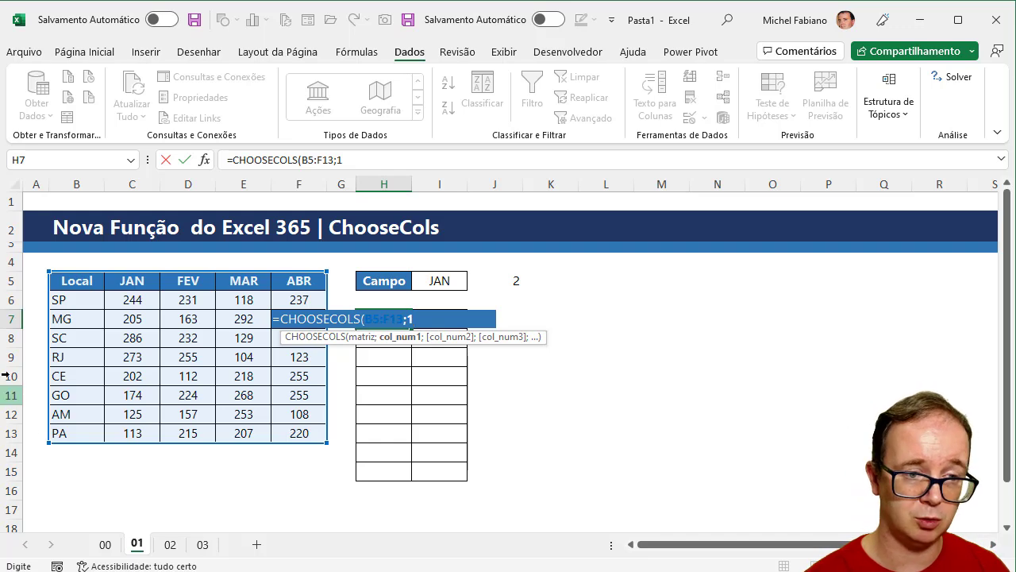
pyautogui.write(';')
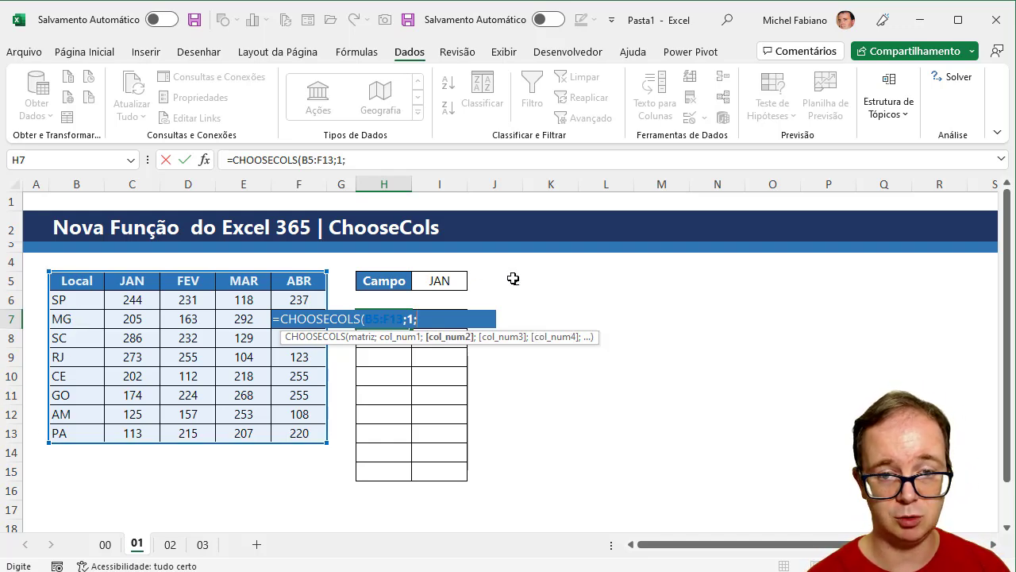
pyautogui.click(513, 279)
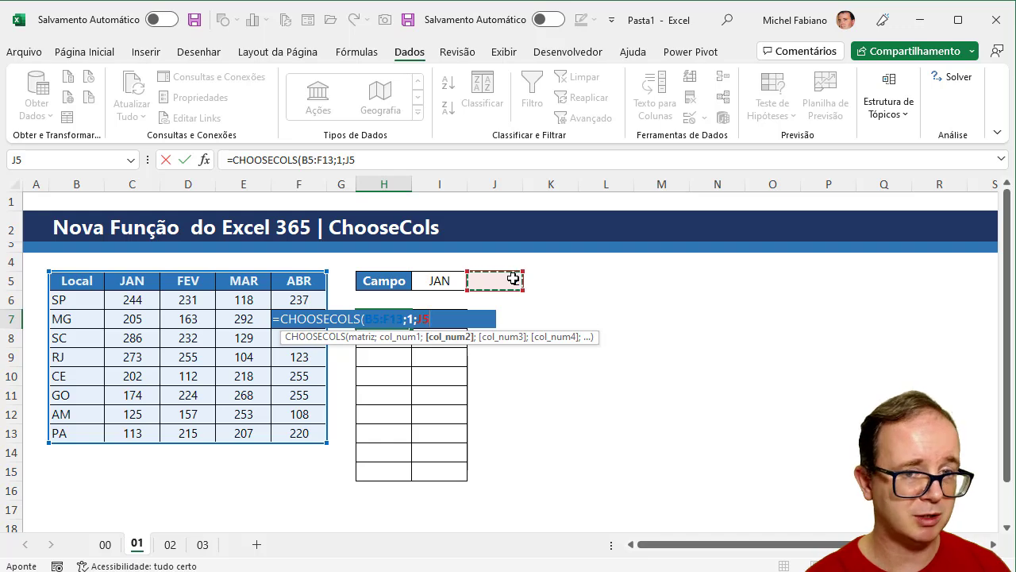
pyautogui.write(')')
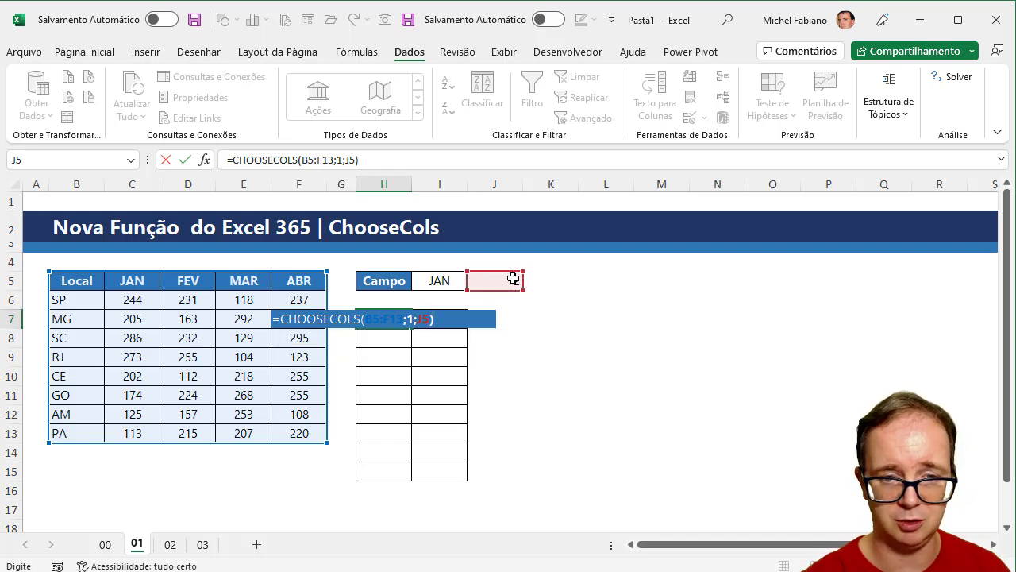
pyautogui.press('Return')
# Step: Step Campo through FEV and MAR to ABR, then select the extracted table H7:I15
pyautogui.click(459, 280)
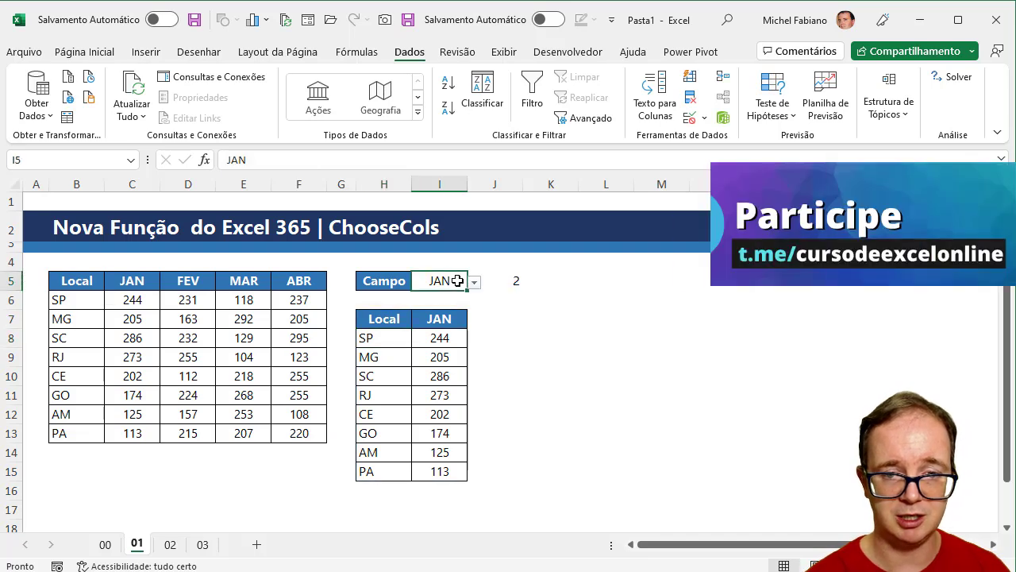
pyautogui.click(474, 282)
pyautogui.click(426, 314)
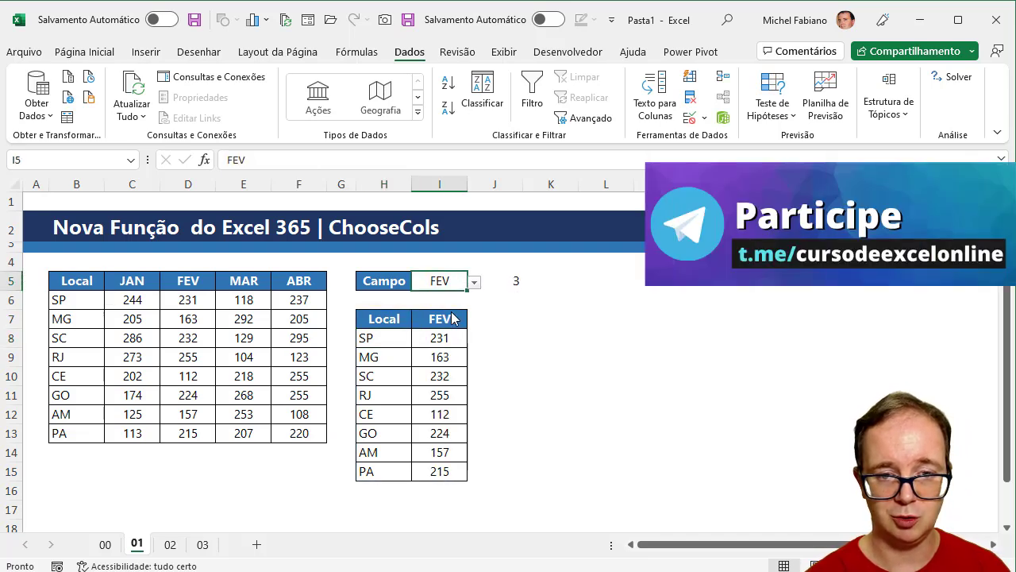
pyautogui.click(474, 282)
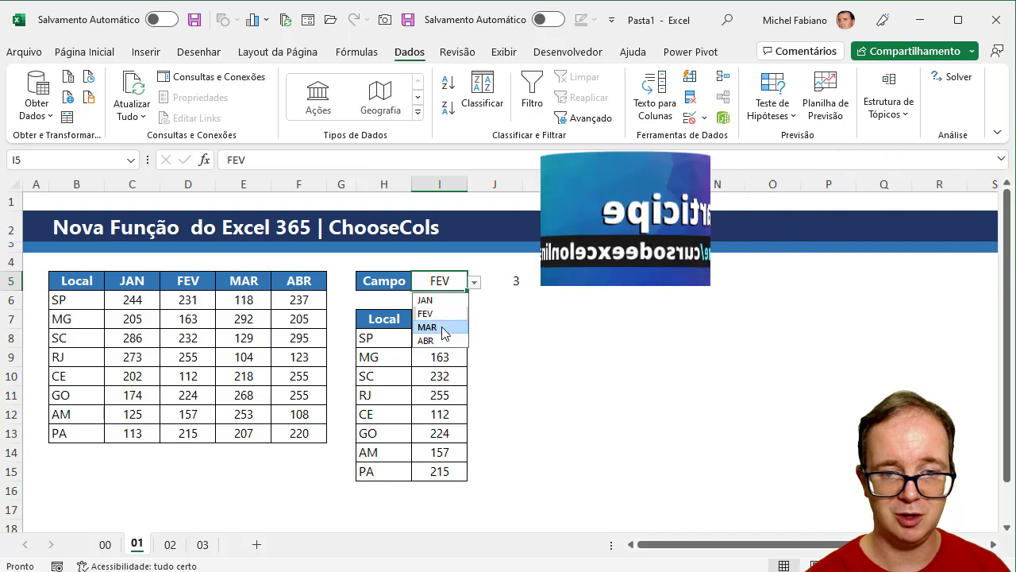
pyautogui.click(429, 326)
pyautogui.click(476, 282)
pyautogui.click(447, 340)
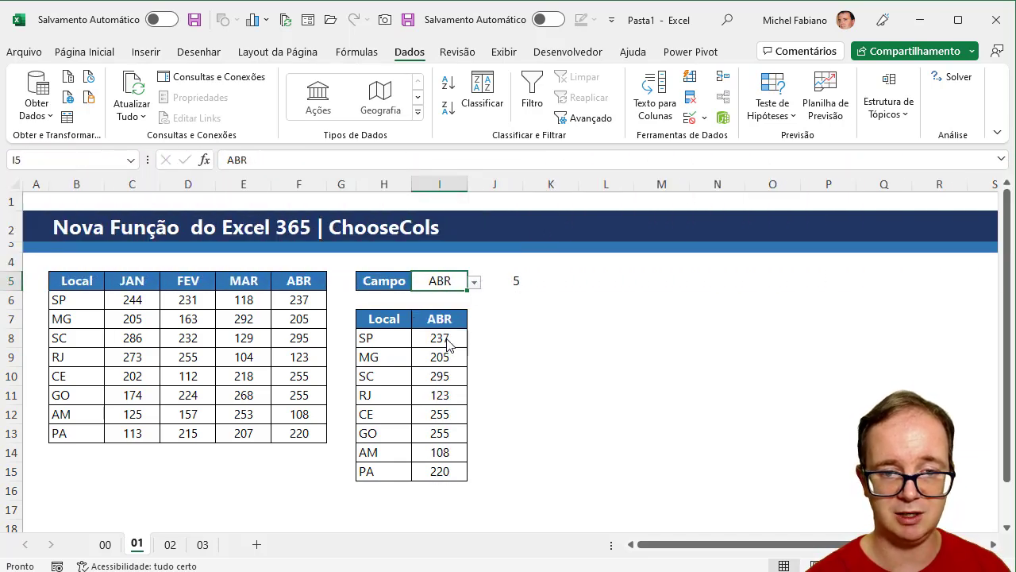
pyautogui.moveTo(386, 320); pyautogui.dragTo(431, 473)
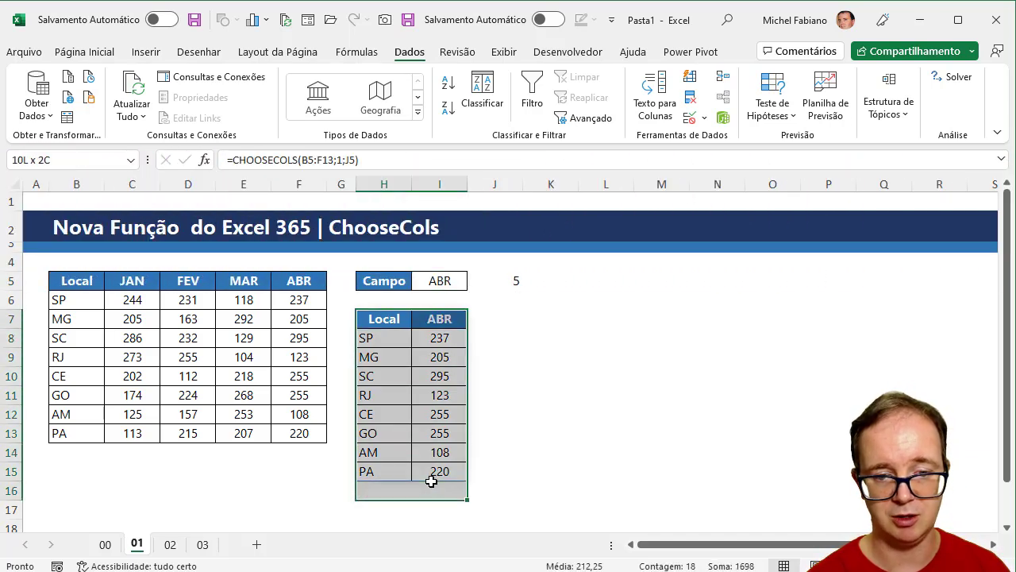
# Step: Insert a clustered column chart of the Local/ABR table and delete its gridlines
pyautogui.click(150, 53)
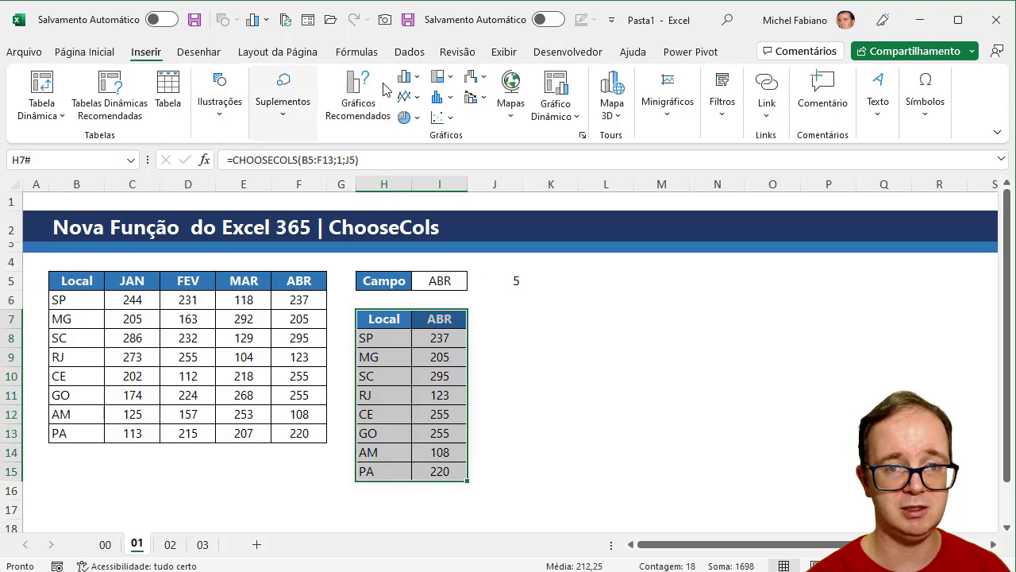
pyautogui.click(404, 88)
pyautogui.click(419, 130)
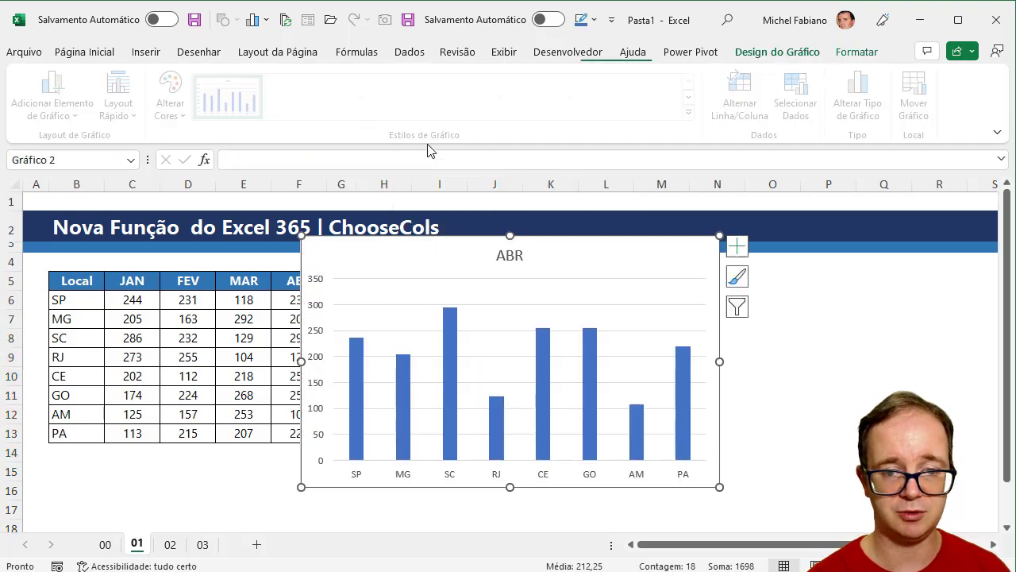
pyautogui.click(320, 312)
pyautogui.press('Delete')
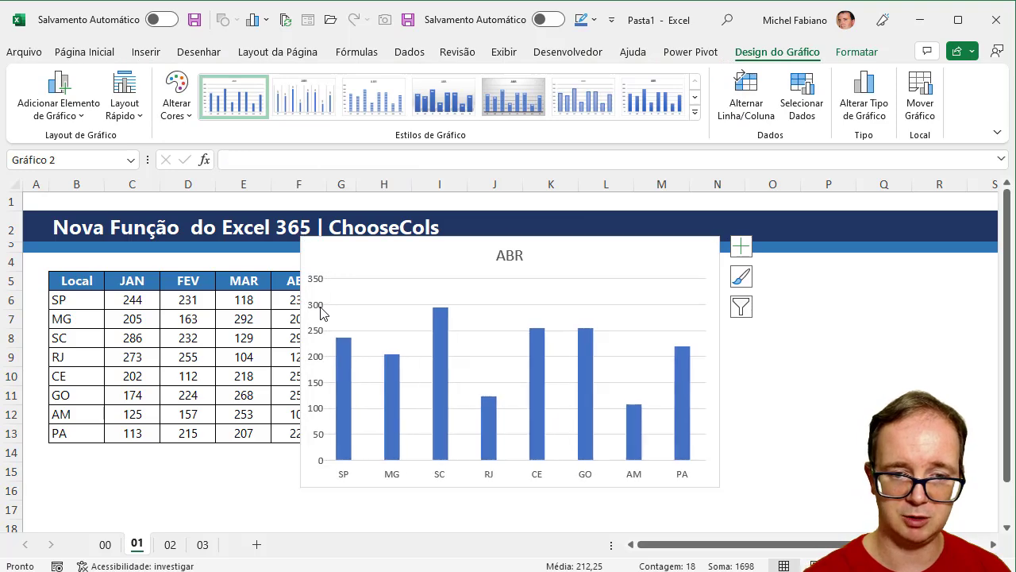
pyautogui.press('Delete')
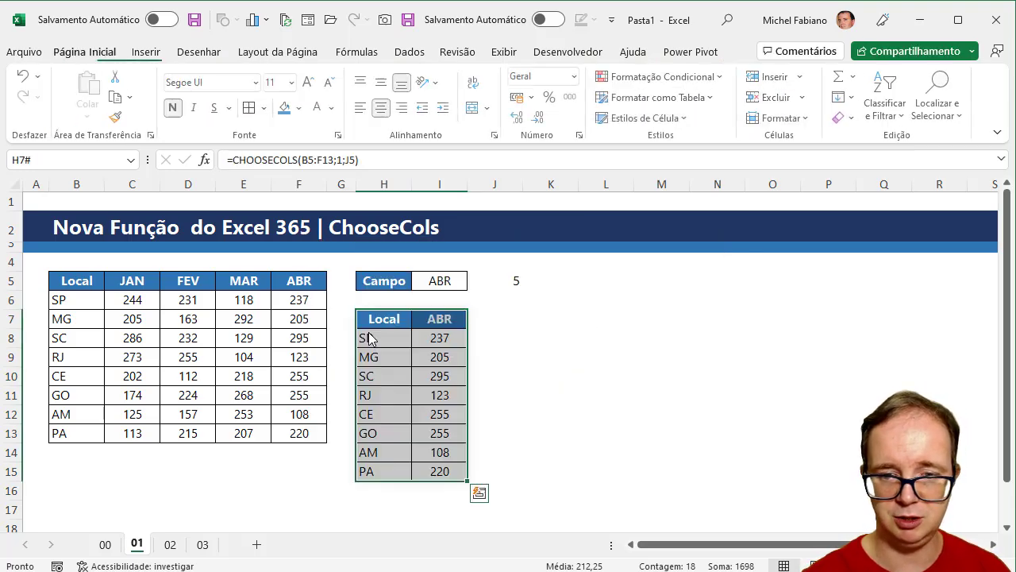
pyautogui.hotkey('ctrl', 'z')
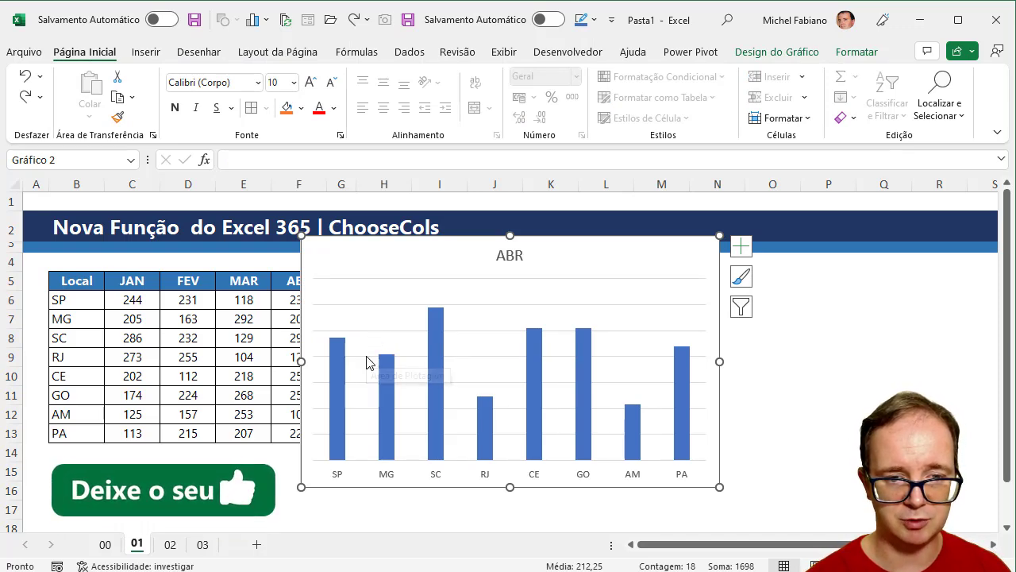
pyautogui.click(367, 356)
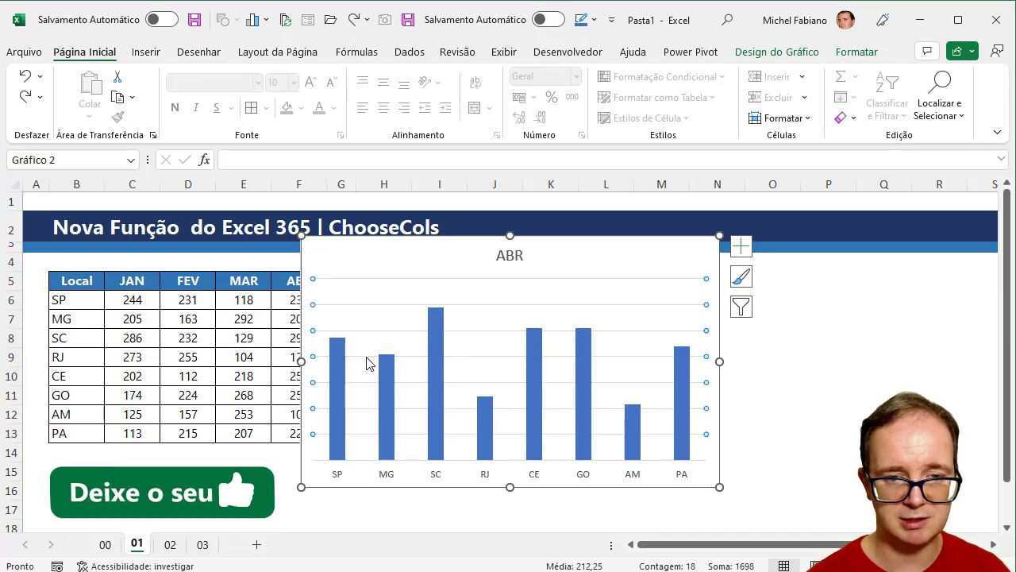
pyautogui.press('Delete')
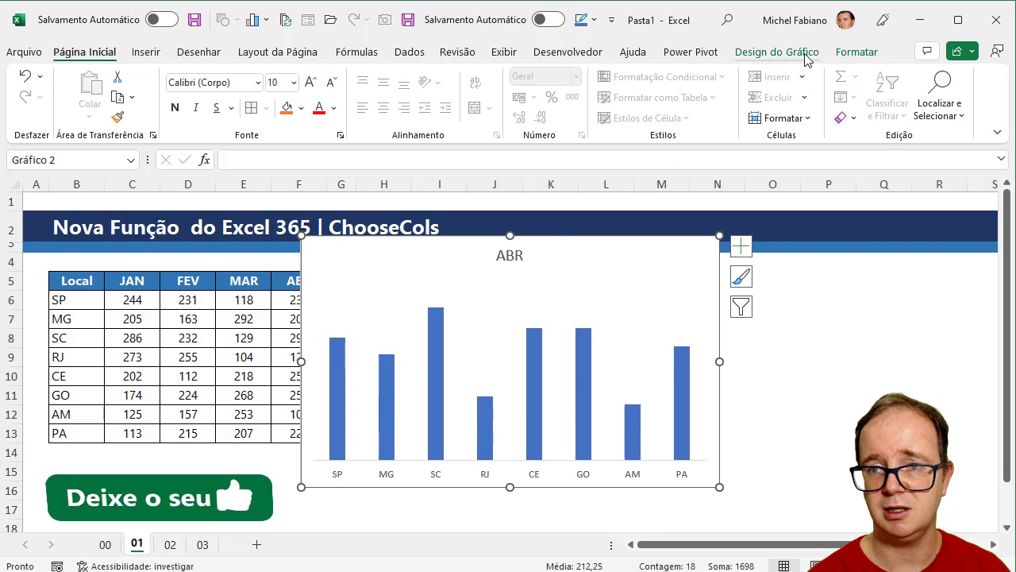
# Step: Apply the gradient chart style, remove value axis and gridlines, add data labels, and shrink it
pyautogui.click(777, 53)
pyautogui.click(674, 112)
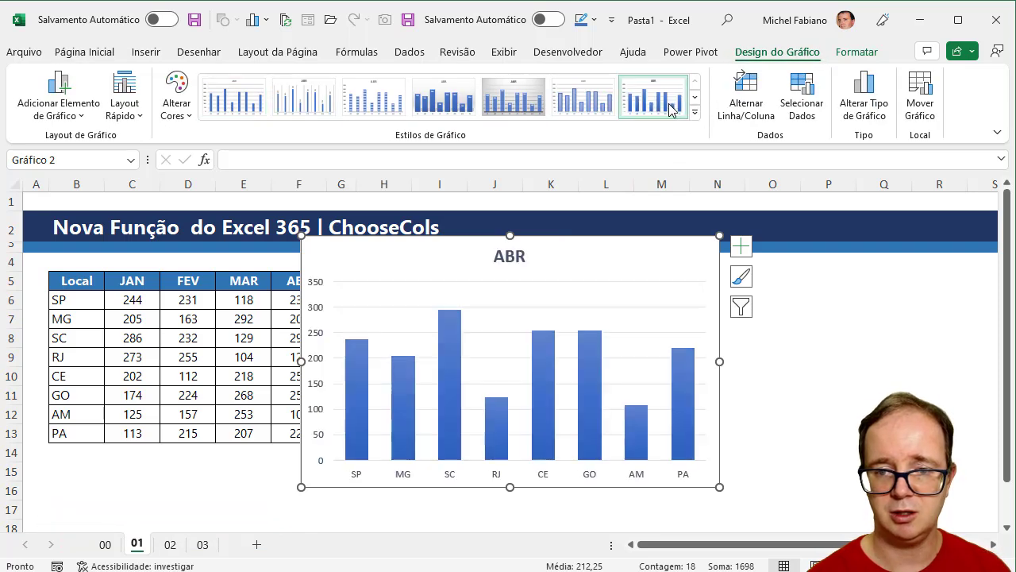
pyautogui.click(322, 290)
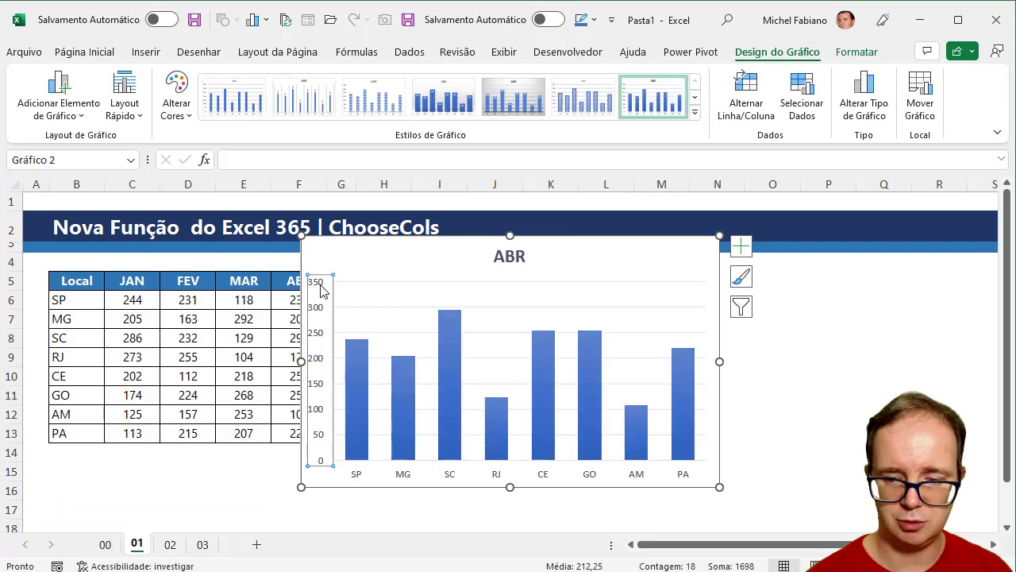
pyautogui.press('Delete')
pyautogui.click(343, 308)
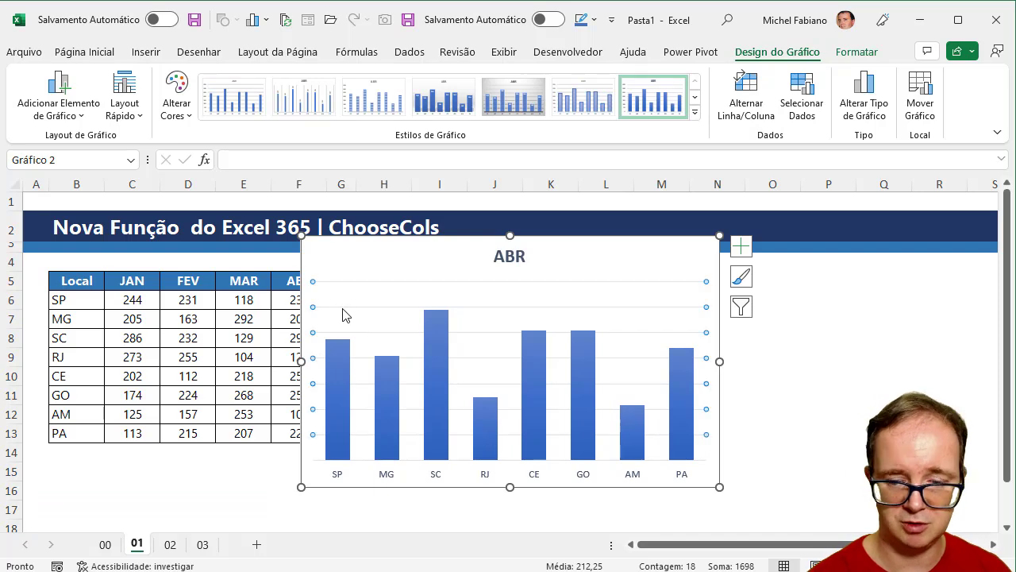
pyautogui.press('Delete')
pyautogui.click(741, 252)
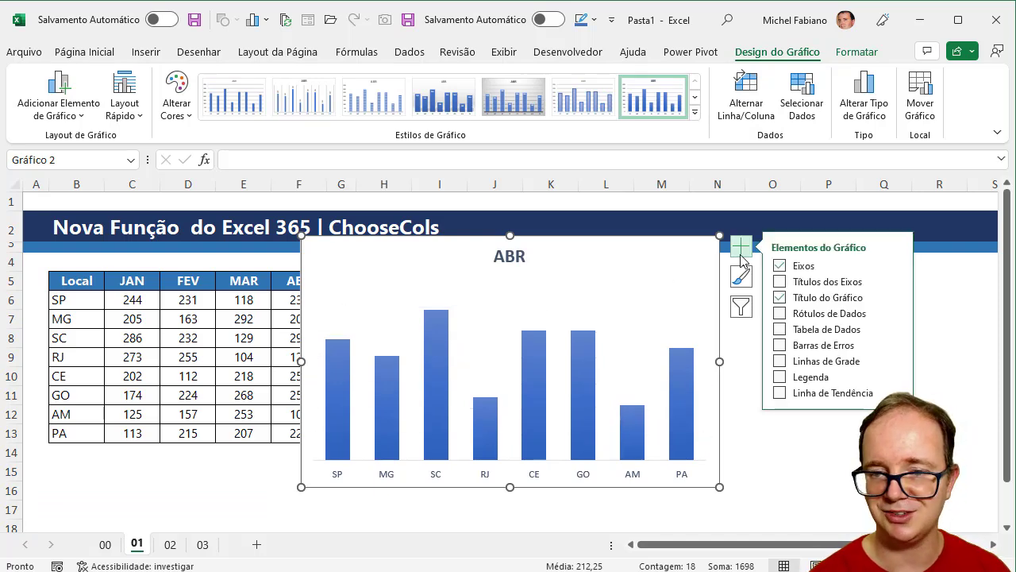
pyautogui.click(780, 314)
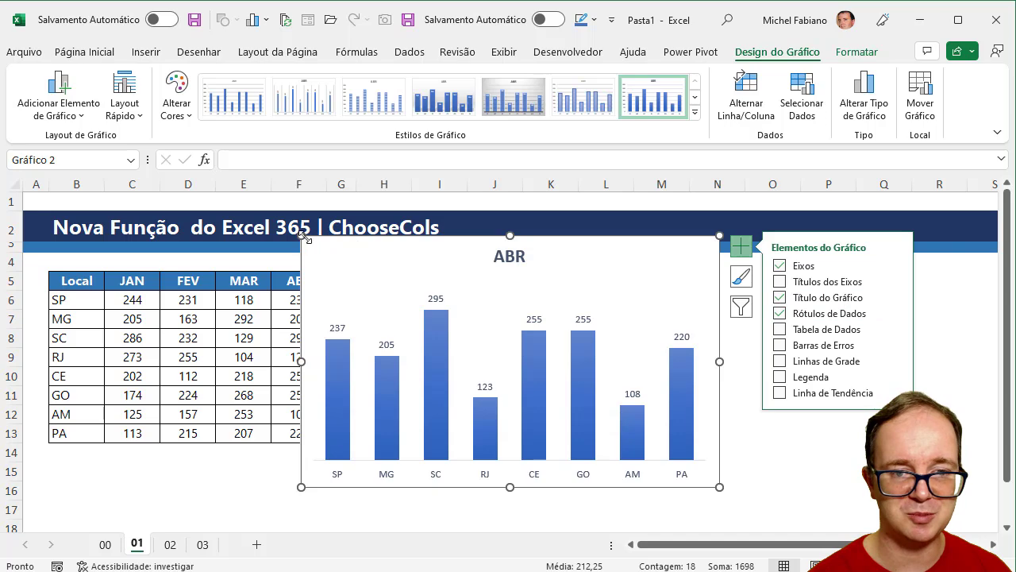
pyautogui.moveTo(299, 231)
pyautogui.mouseDown()
pyautogui.moveTo(355, 280)
pyautogui.moveTo(400, 300)
pyautogui.mouseUp()
# Step: Step Campo through JAN and FEV to MAR as the chart updates, then go to sheet 02
pyautogui.click(437, 278)
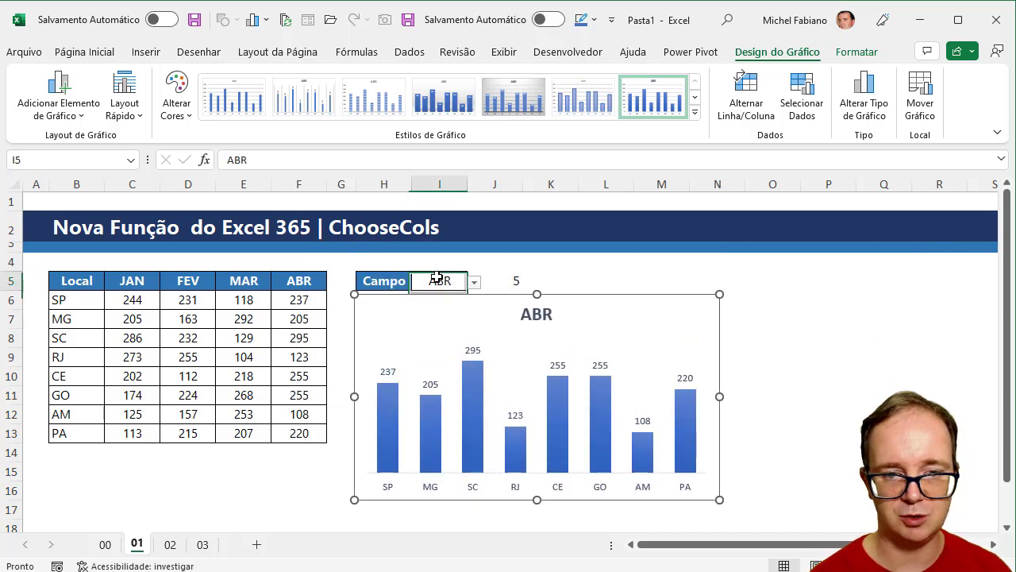
pyautogui.click(475, 282)
pyautogui.click(460, 299)
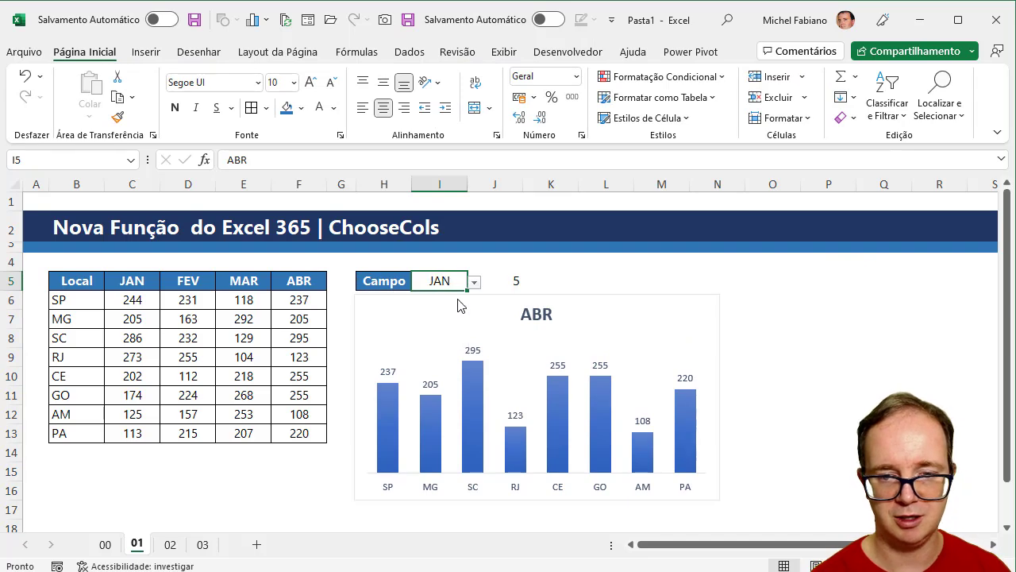
pyautogui.click(474, 282)
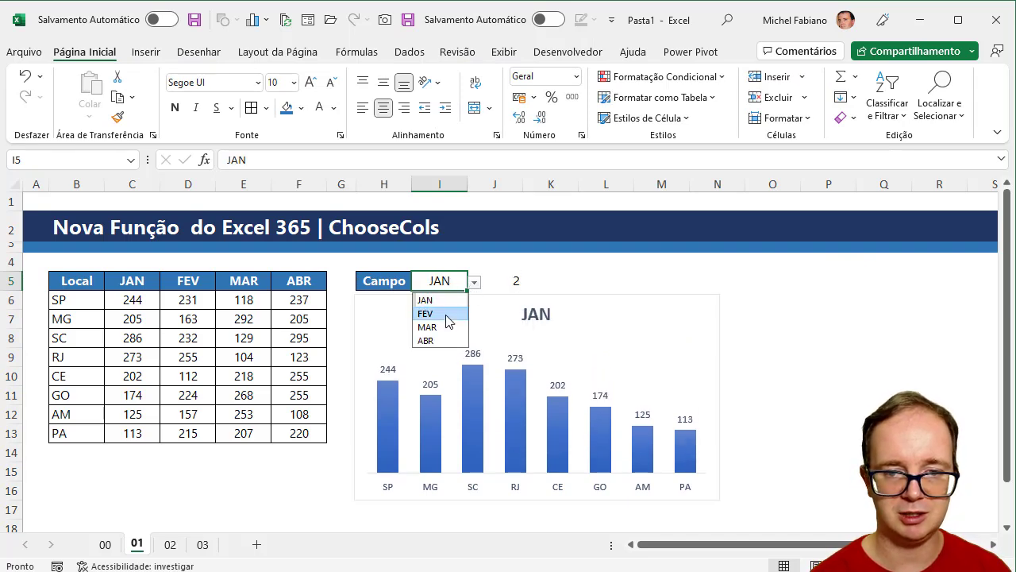
pyautogui.click(443, 313)
pyautogui.click(475, 282)
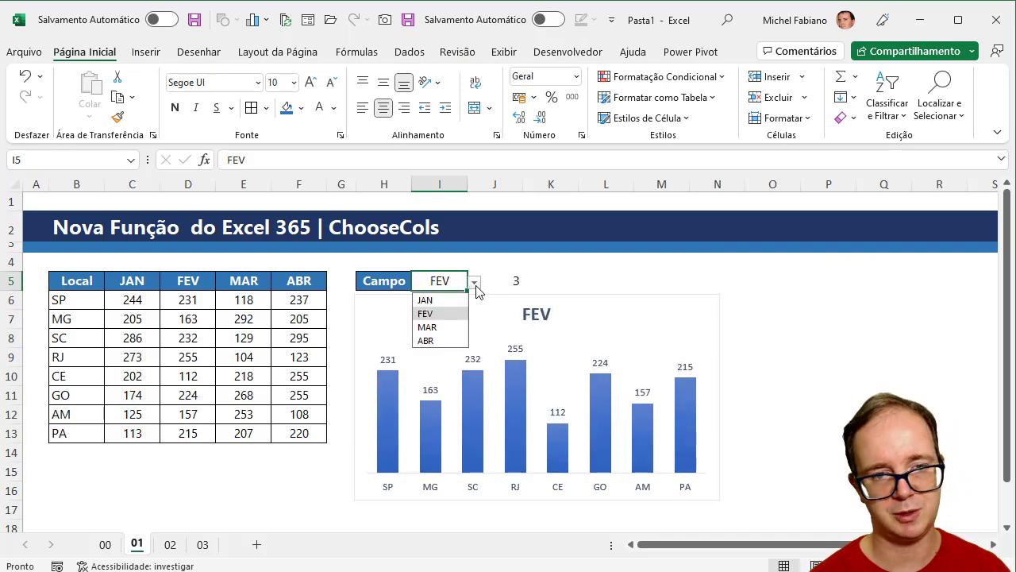
pyautogui.click(457, 328)
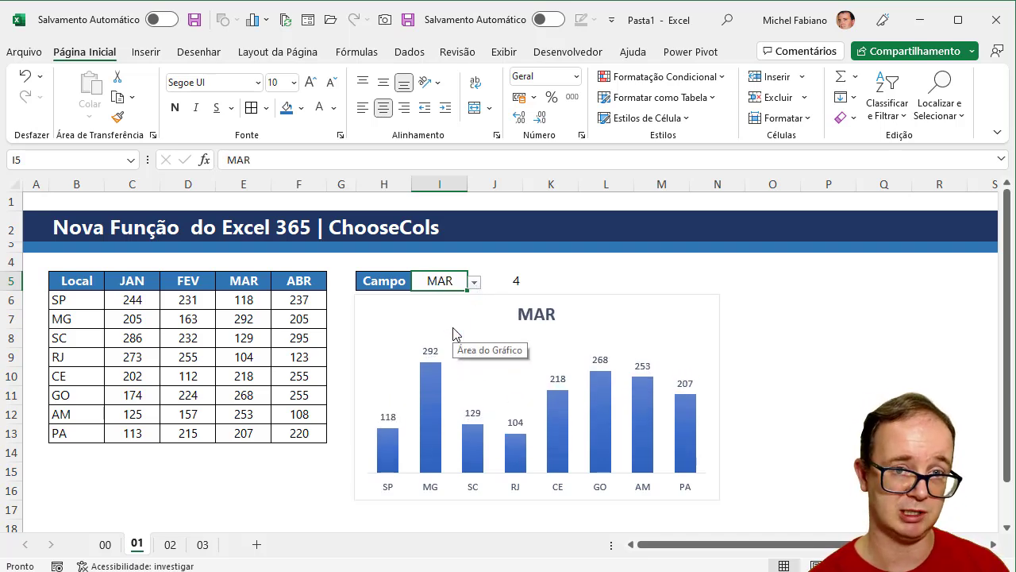
pyautogui.click(171, 544)
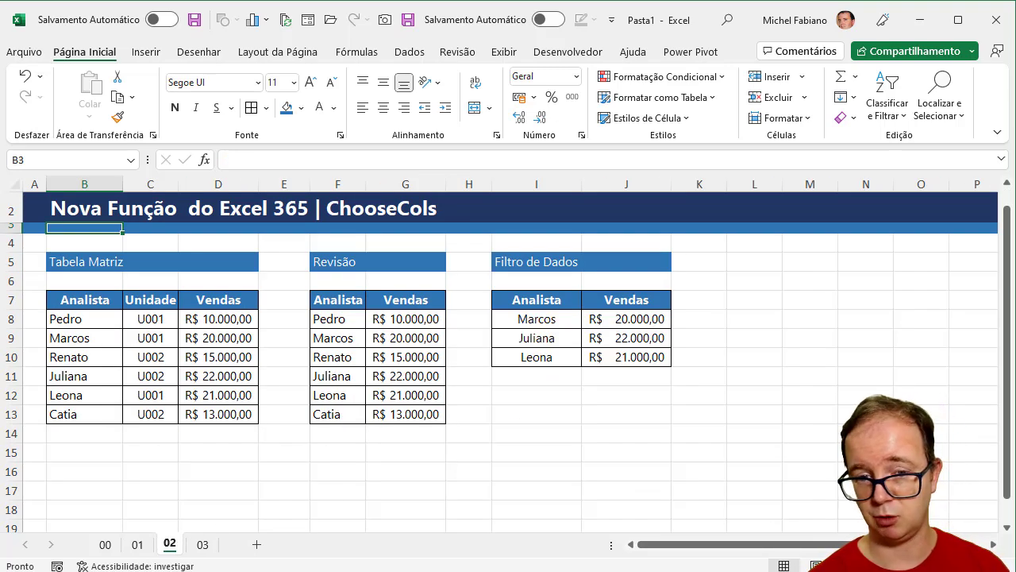
# Step: Check the Tabela Matriz range and clear the old CHOOSECOLS formula from F8
pyautogui.scroll(1, 508, 357)
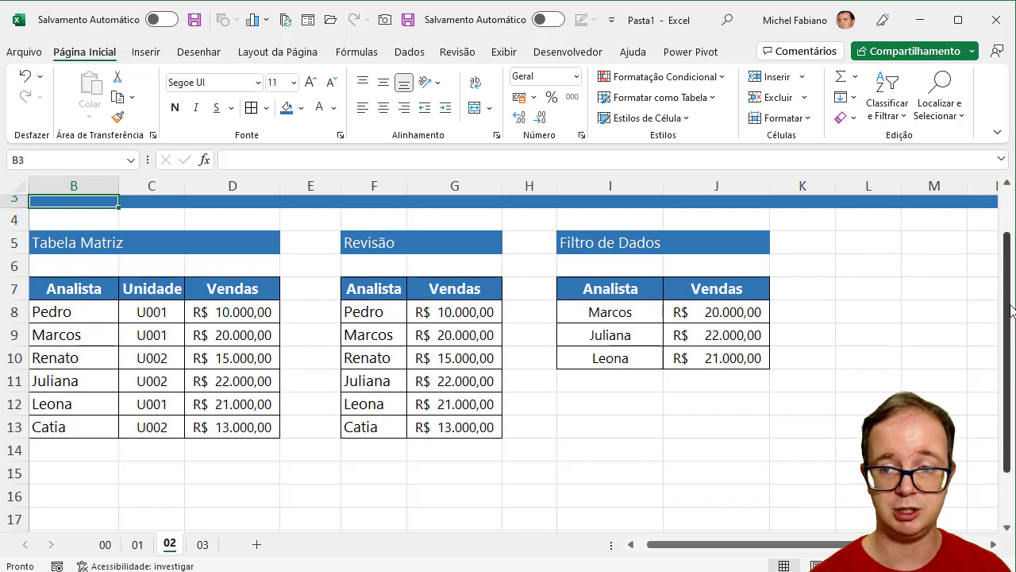
pyautogui.moveTo(1007, 309); pyautogui.dragTo(996, 238)
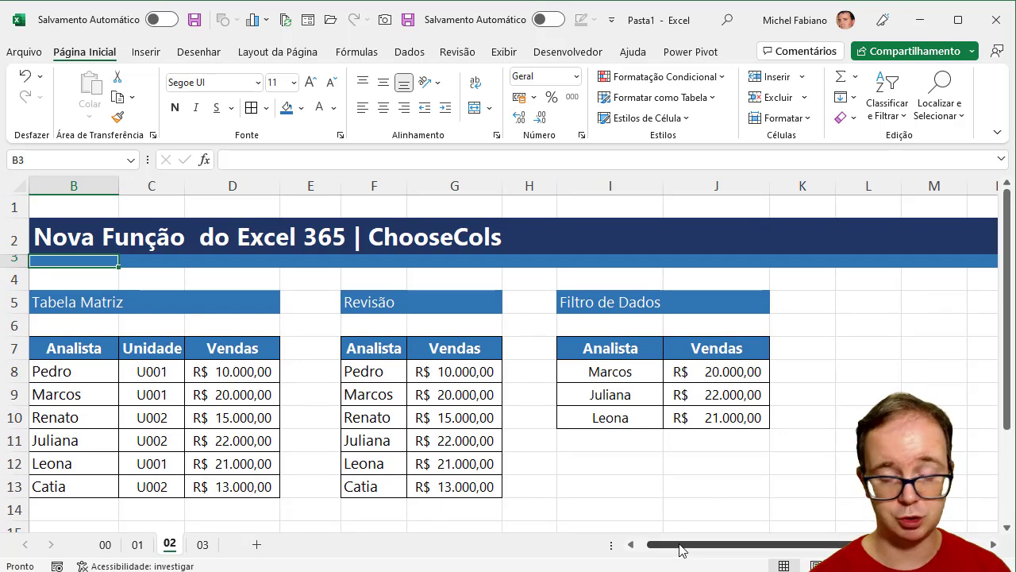
pyautogui.moveTo(680, 551); pyautogui.dragTo(648, 550)
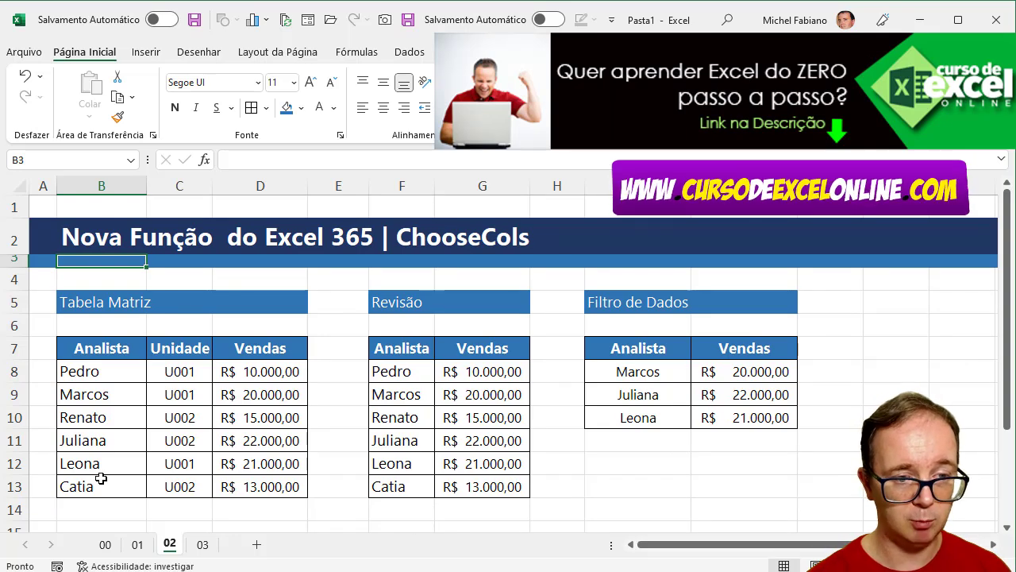
pyautogui.moveTo(109, 349)
pyautogui.mouseDown()
pyautogui.moveTo(204, 391)
pyautogui.moveTo(265, 482)
pyautogui.mouseUp()
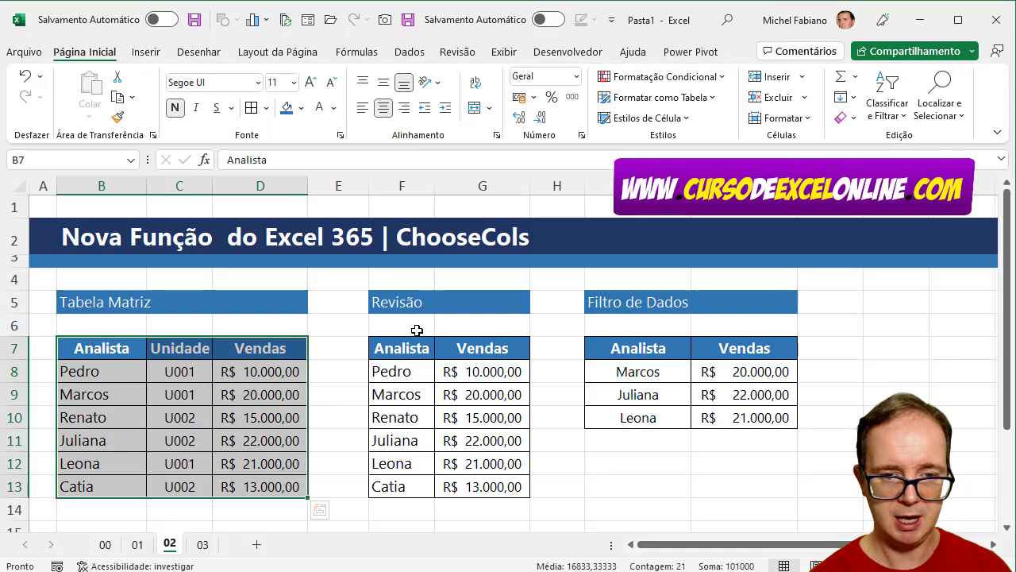
pyautogui.click(403, 372)
pyautogui.click(403, 349)
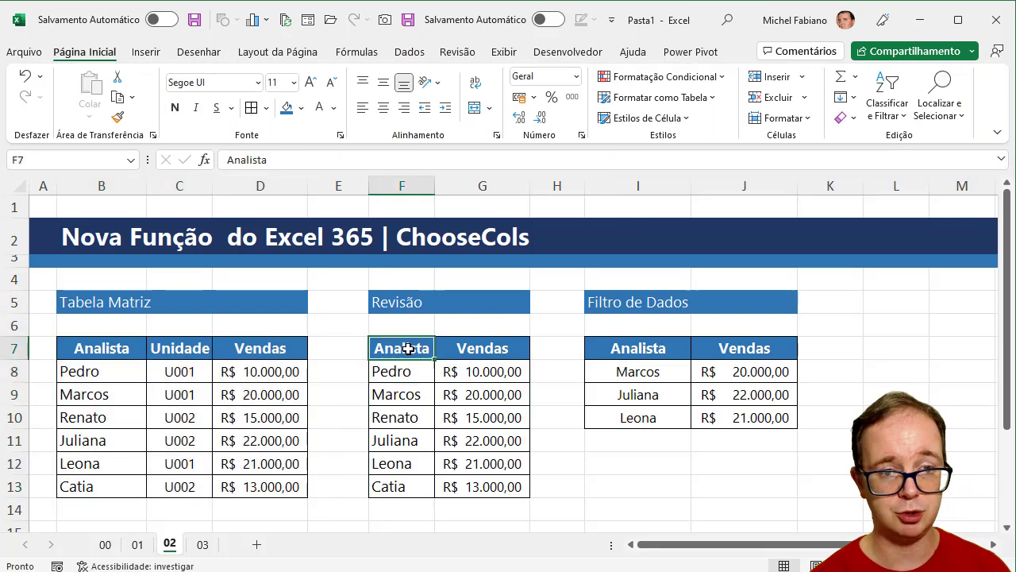
pyautogui.click(406, 368)
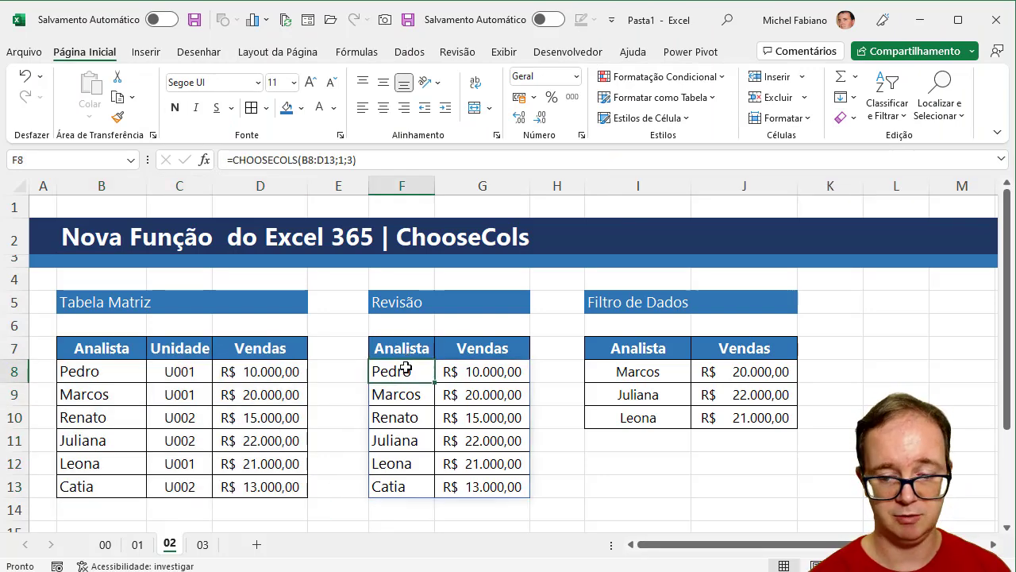
pyautogui.press('Delete')
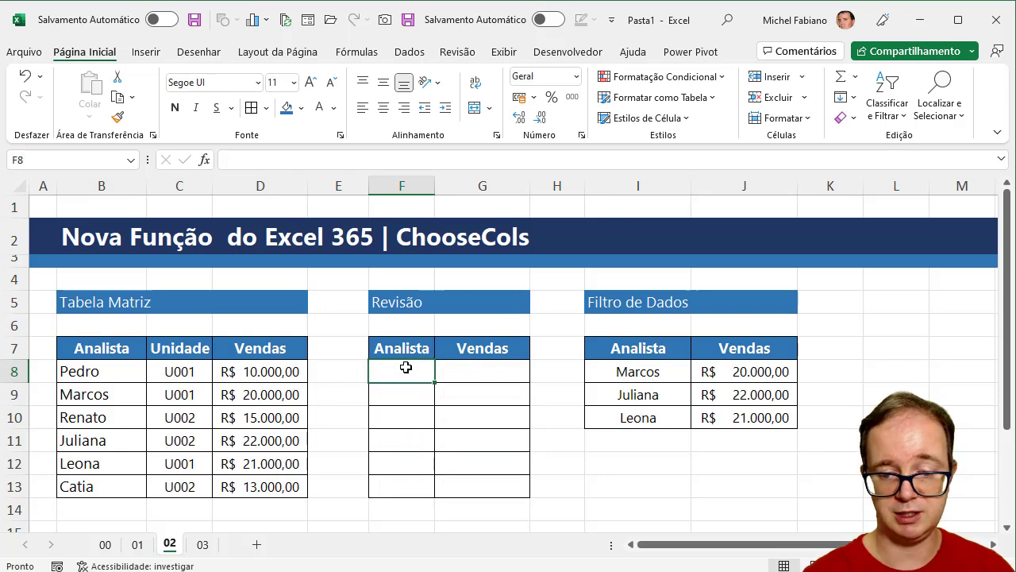
# Step: Enter =CHOOSECOLS(B8:D13;1;3) in F8 so Analista and Vendas spill into F8:G13
pyautogui.write('=ch')
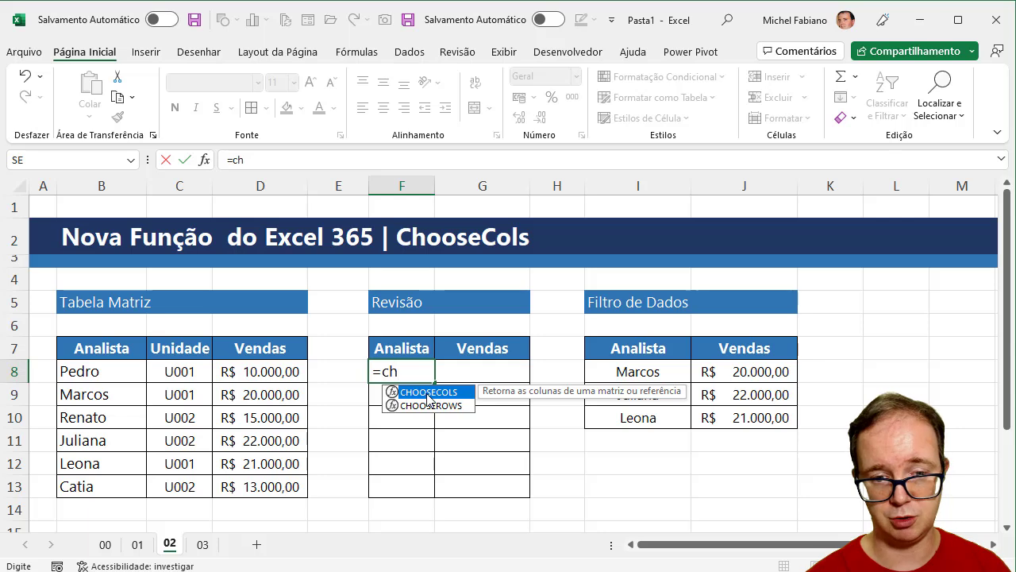
pyautogui.doubleClick(428, 392)
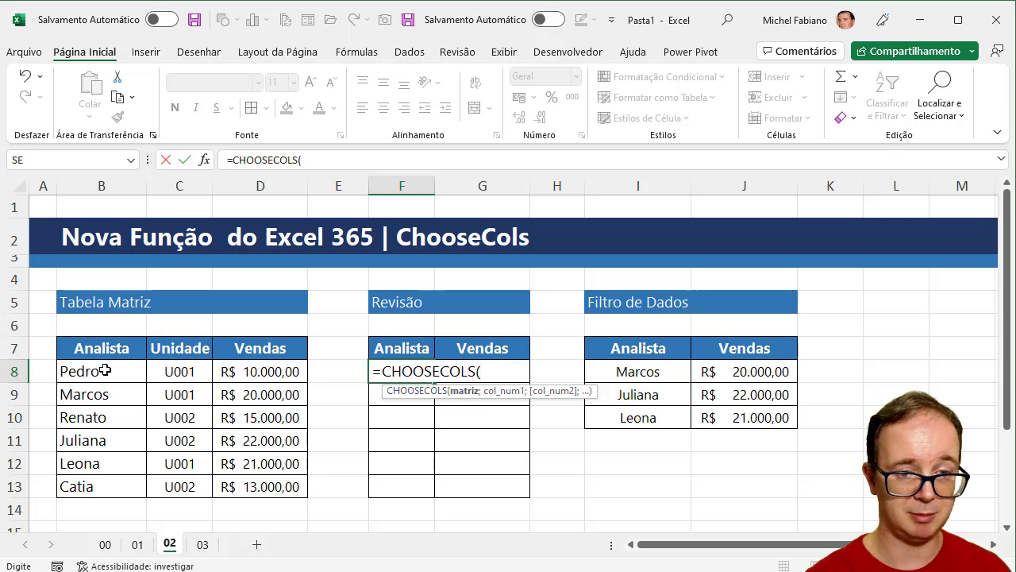
pyautogui.moveTo(103, 371); pyautogui.dragTo(281, 494)
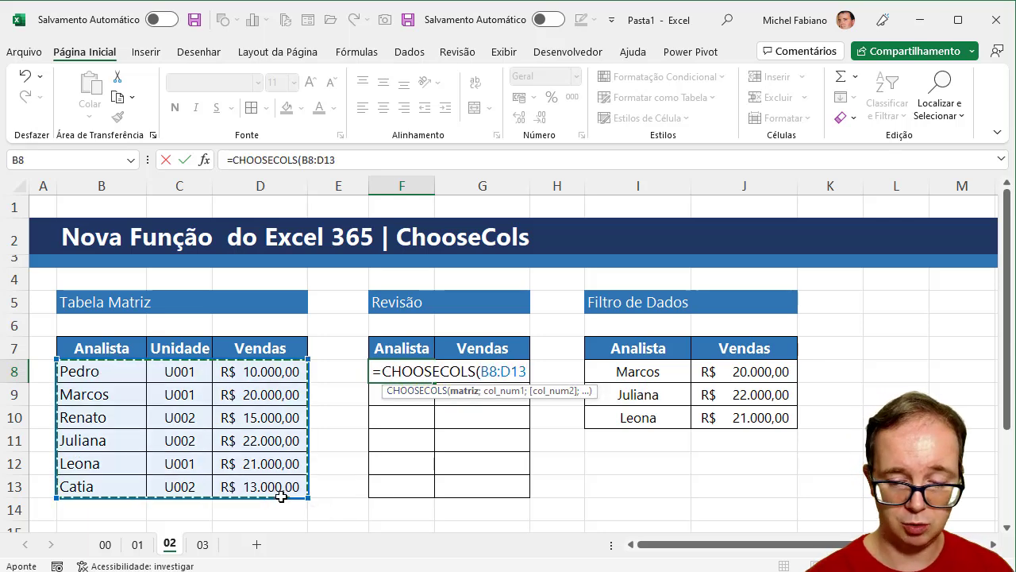
pyautogui.write(';1')
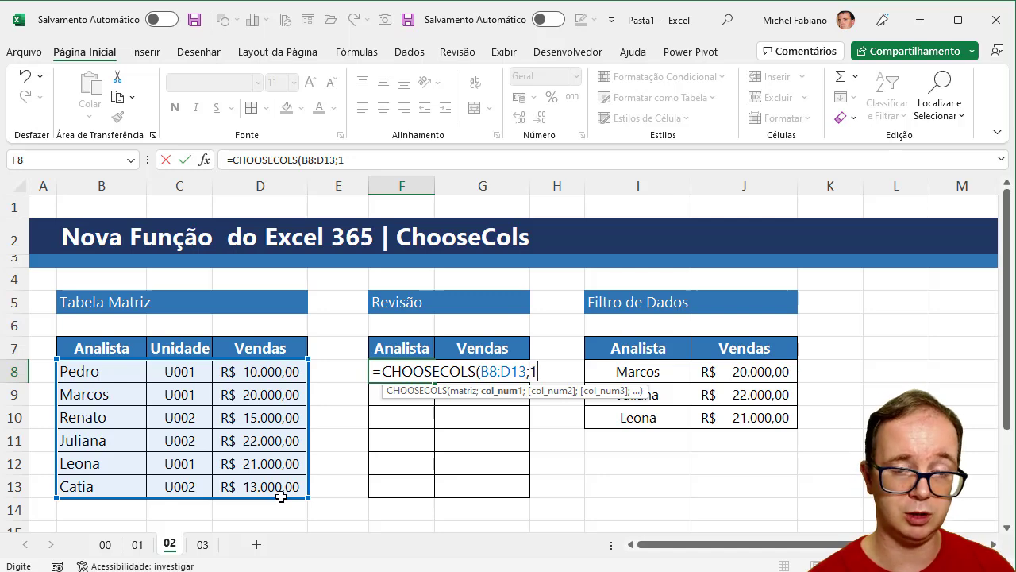
pyautogui.write(';3)')
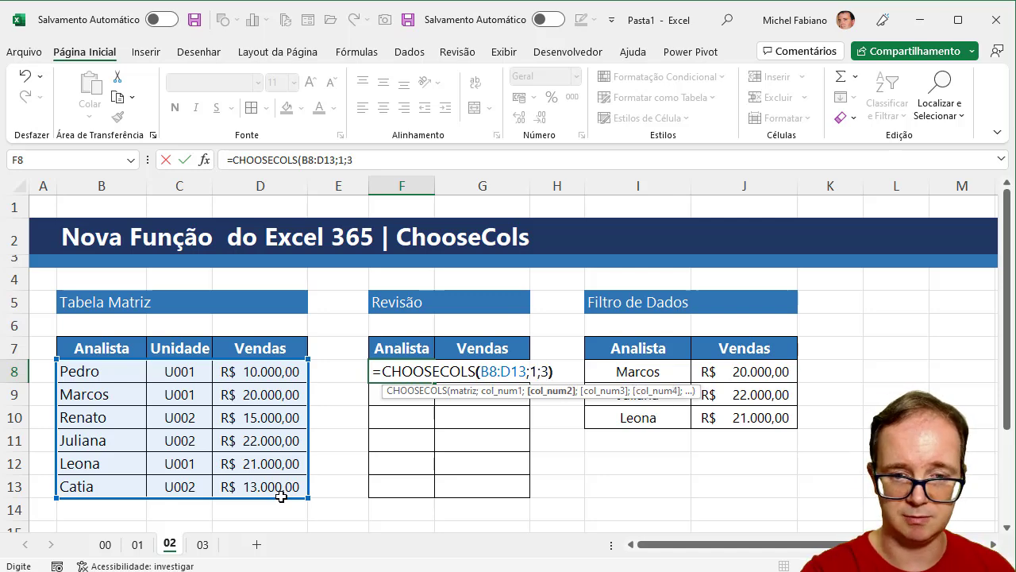
pyautogui.press('Return')
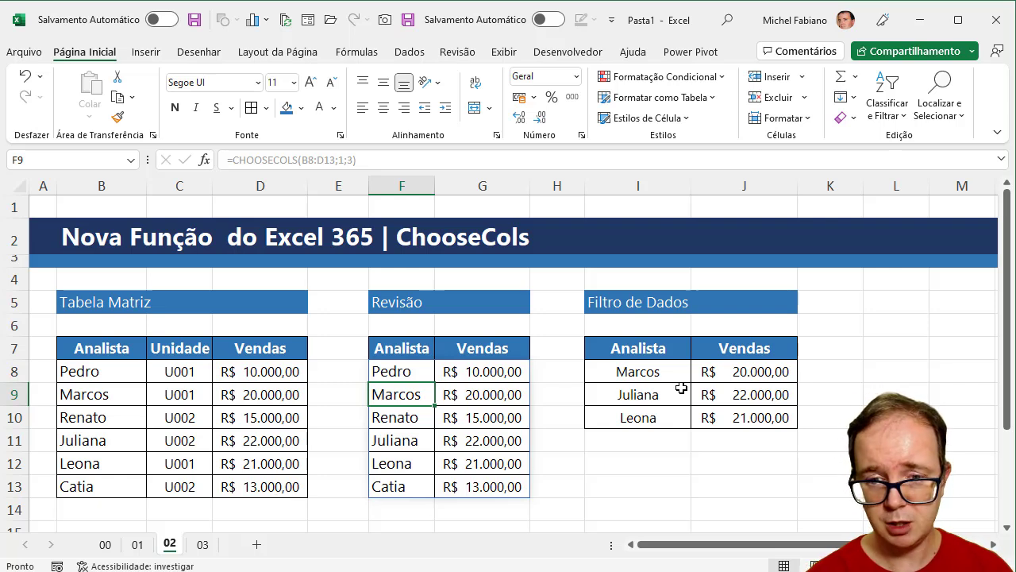
pyautogui.click(662, 374)
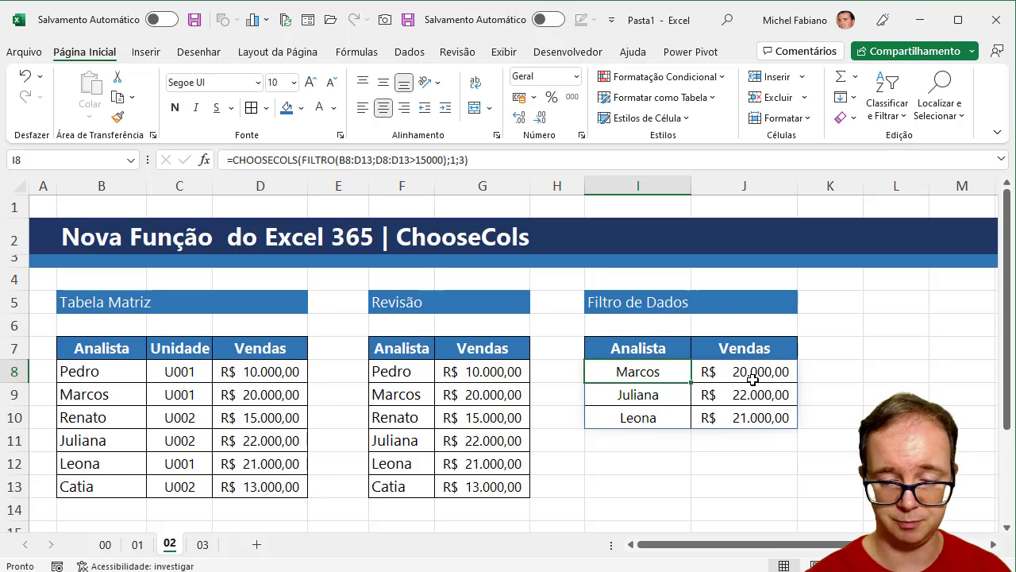
# Step: Replace I8 with =CHOOSECOLS(FILTRO(B8:D13;D8:D13>15000;);1;3) to list Marcos, Juliana and Leona
pyautogui.press('Delete')
pyautogui.write('=cho')
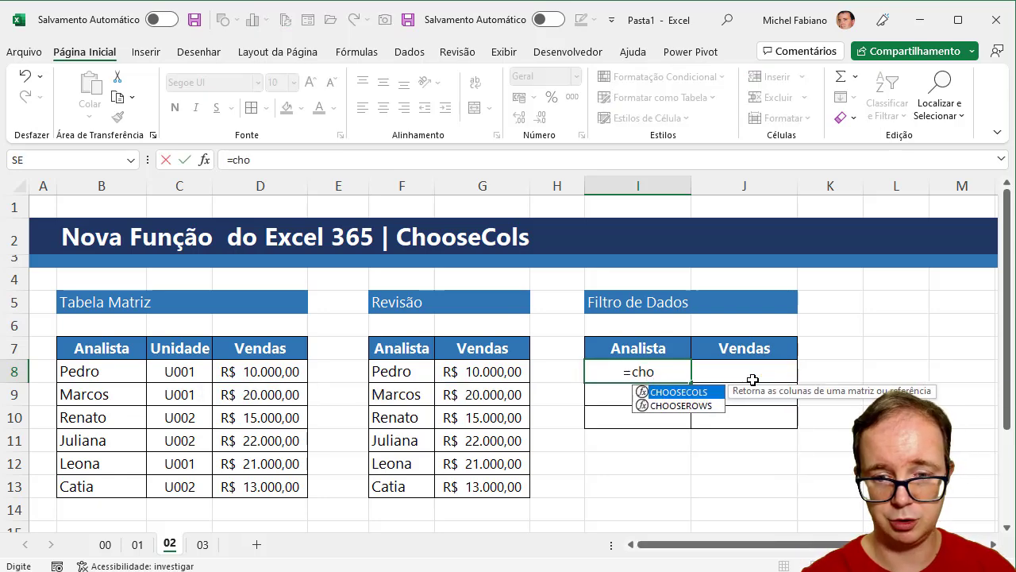
pyautogui.doubleClick(709, 392)
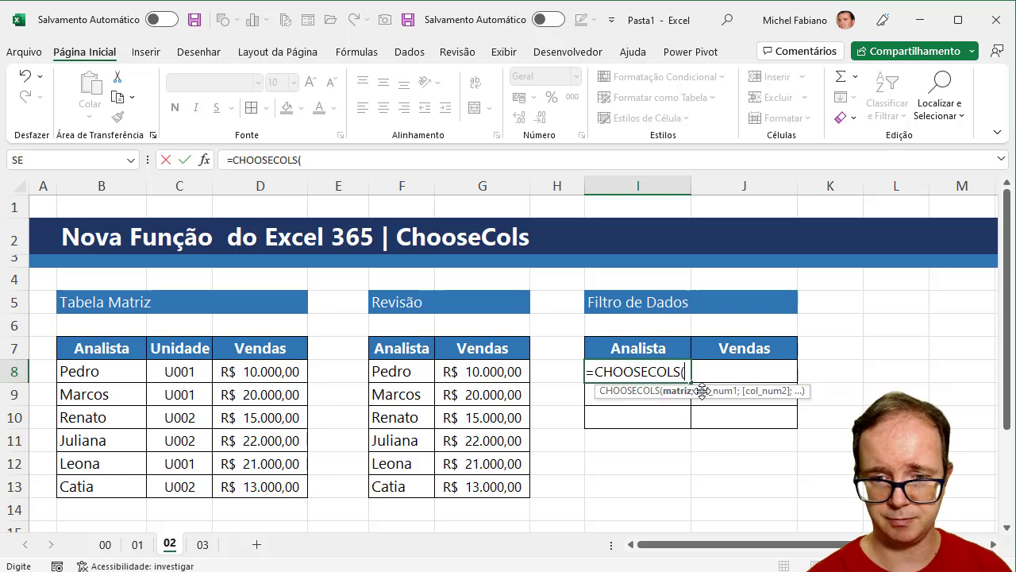
pyautogui.write('filtro')
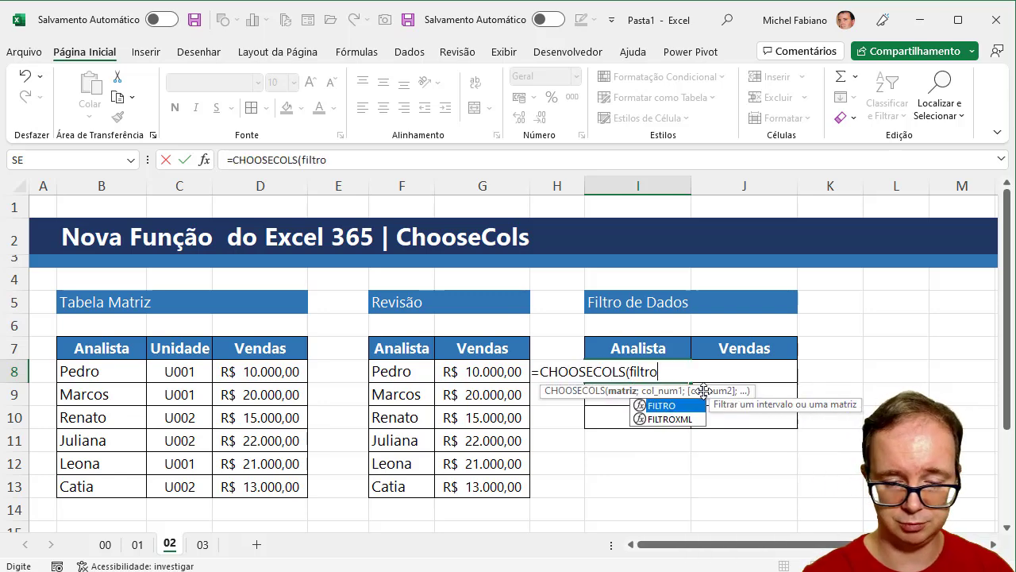
pyautogui.write('(')
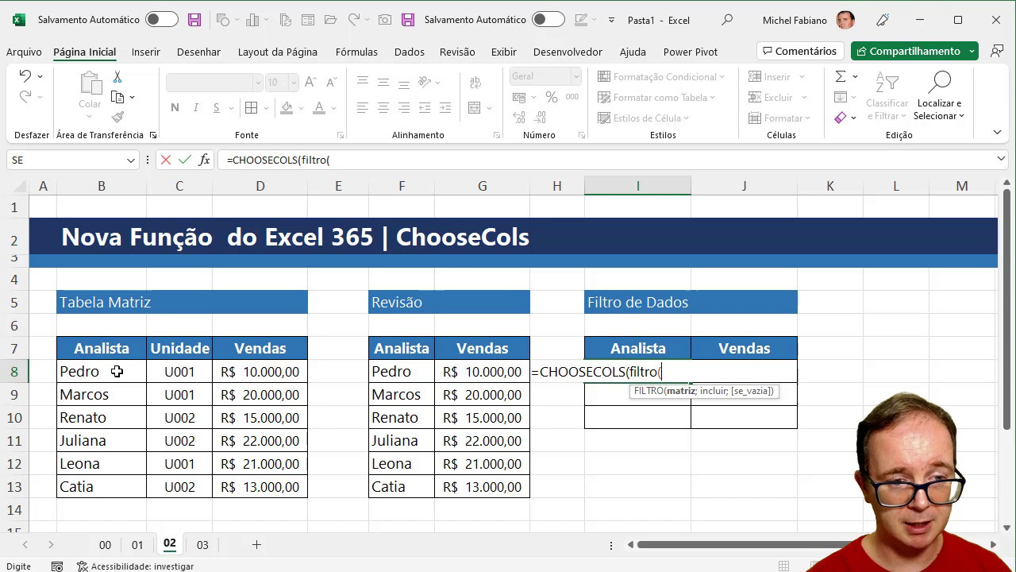
pyautogui.click(98, 372)
pyautogui.moveTo(98, 371); pyautogui.dragTo(251, 486)
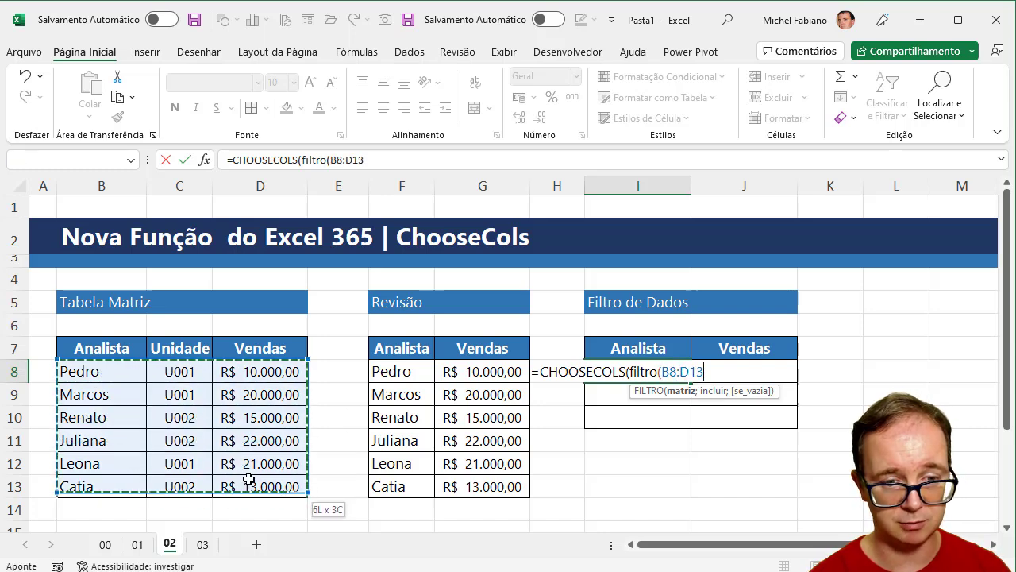
pyautogui.write(';')
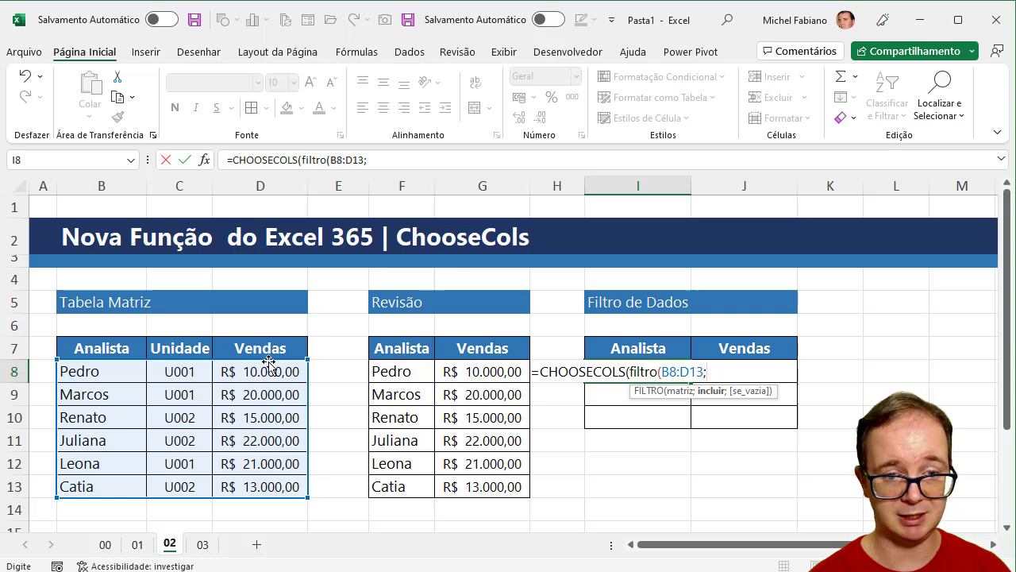
pyautogui.moveTo(269, 367); pyautogui.dragTo(269, 481)
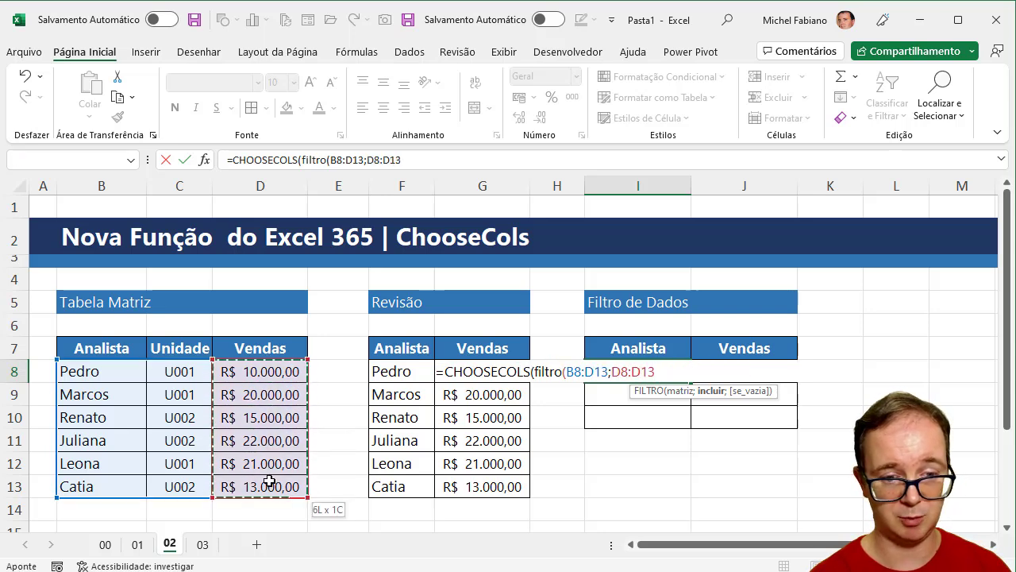
pyautogui.write('>')
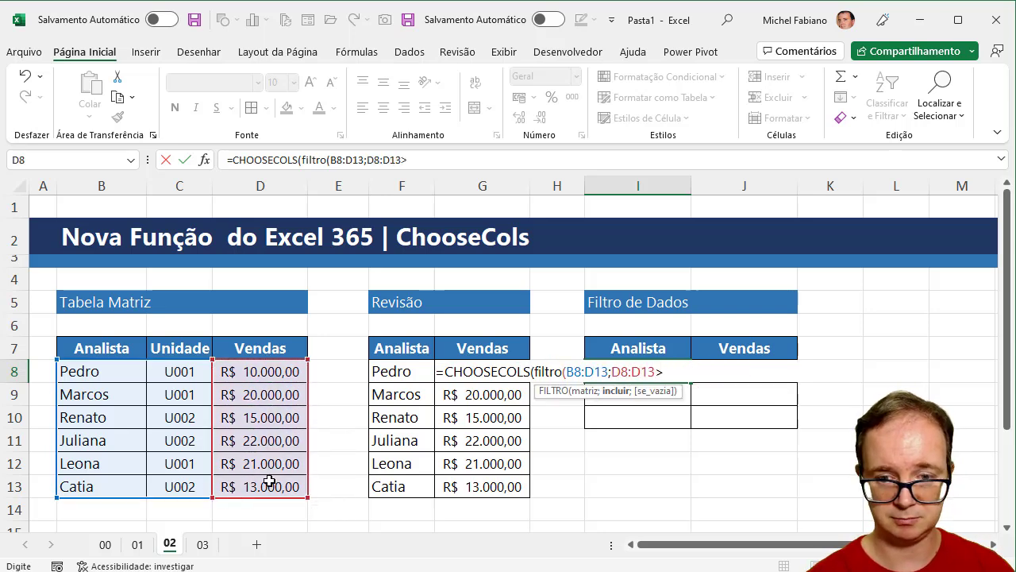
pyautogui.write('15')
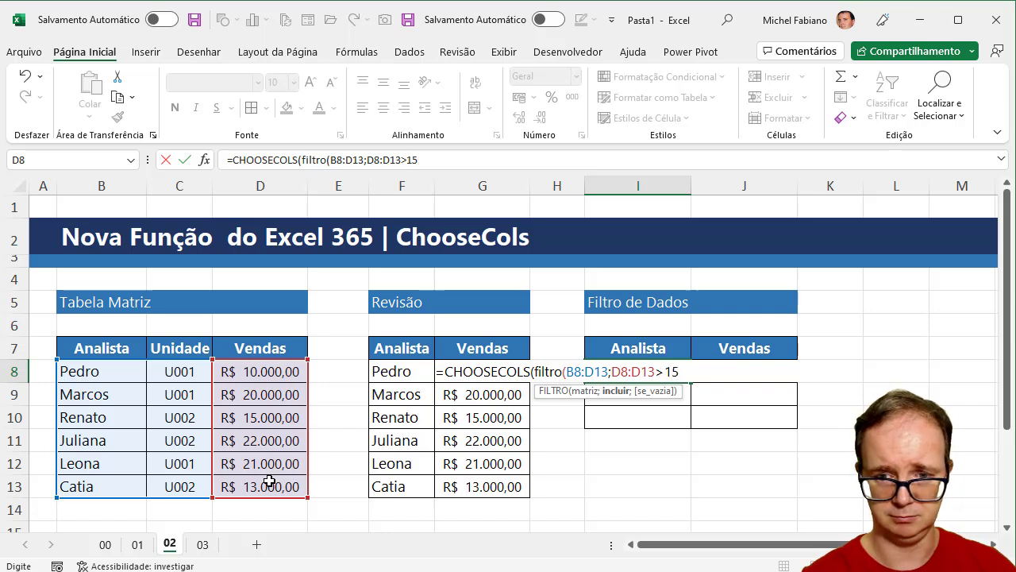
pyautogui.write('000')
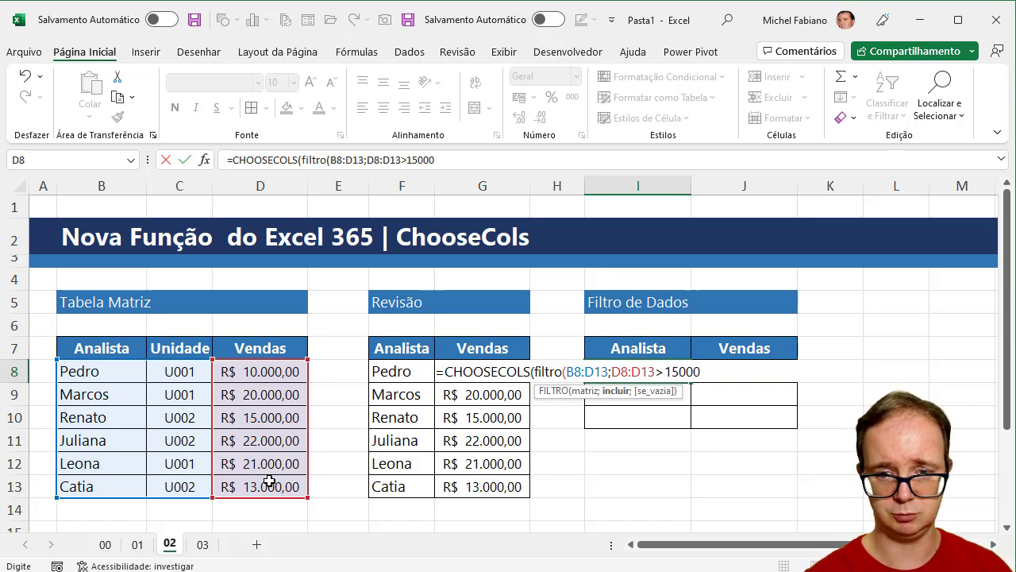
pyautogui.write(';')
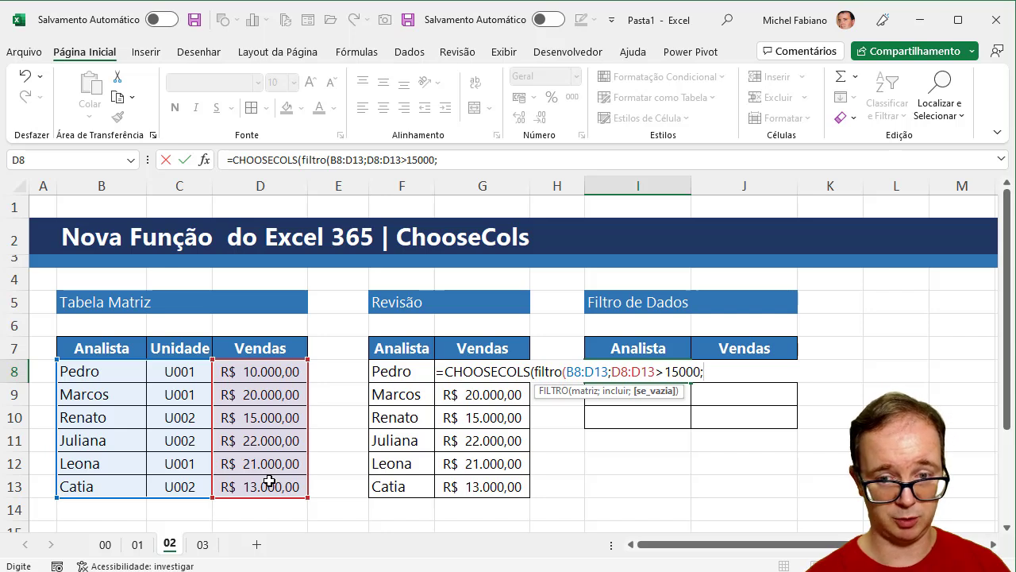
pyautogui.write(')')
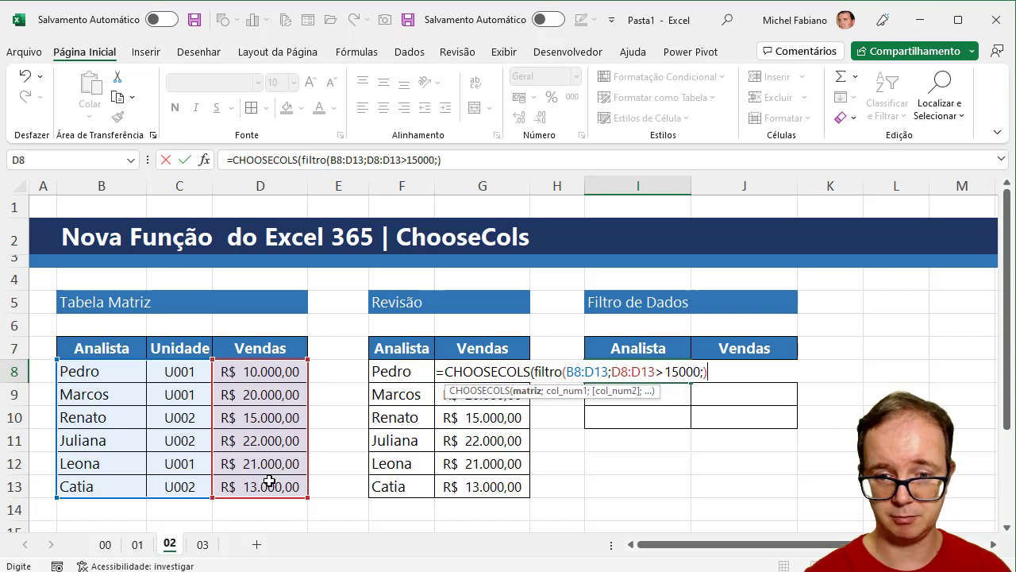
pyautogui.write(';')
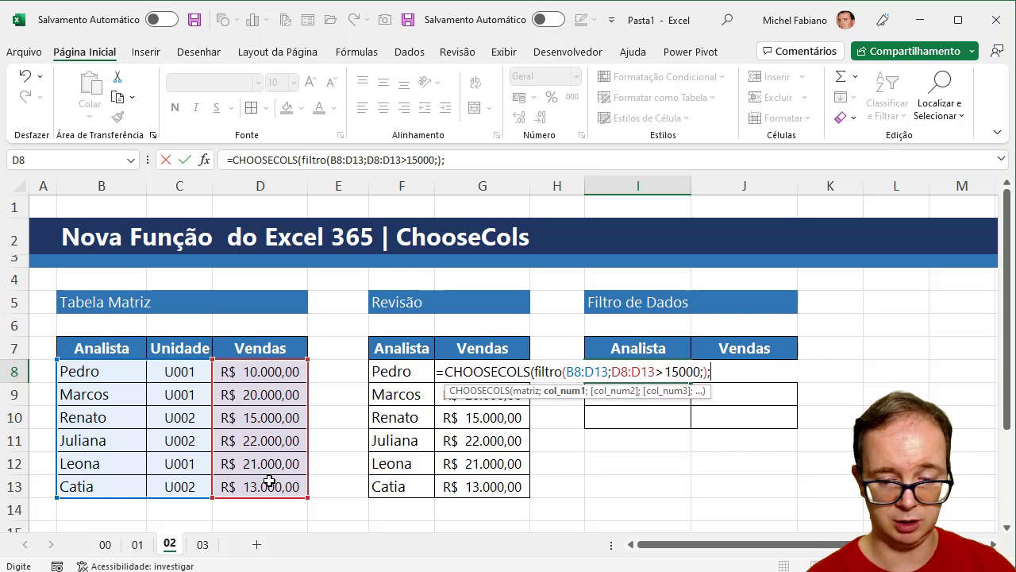
pyautogui.write('1;3')
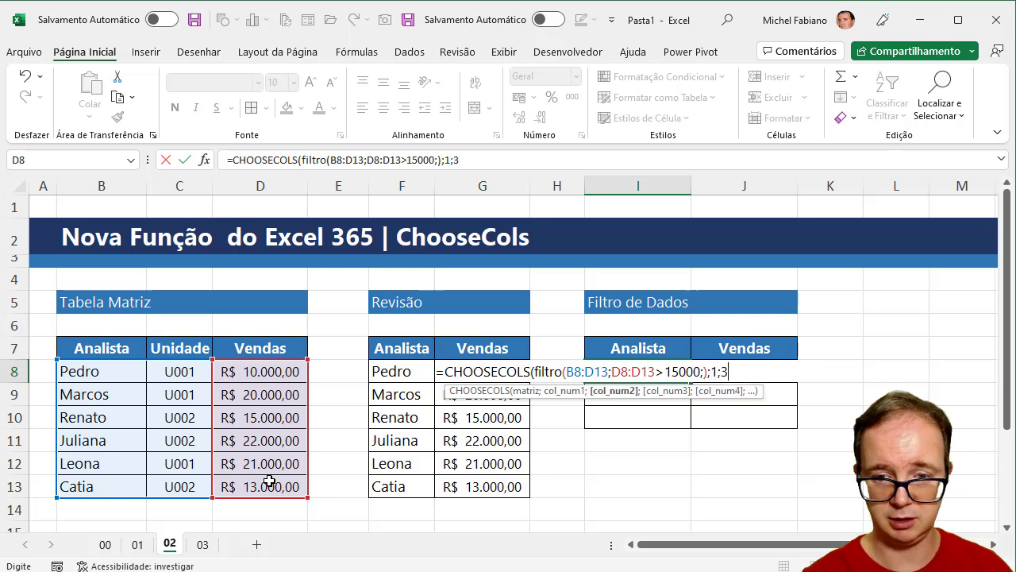
pyautogui.write(')')
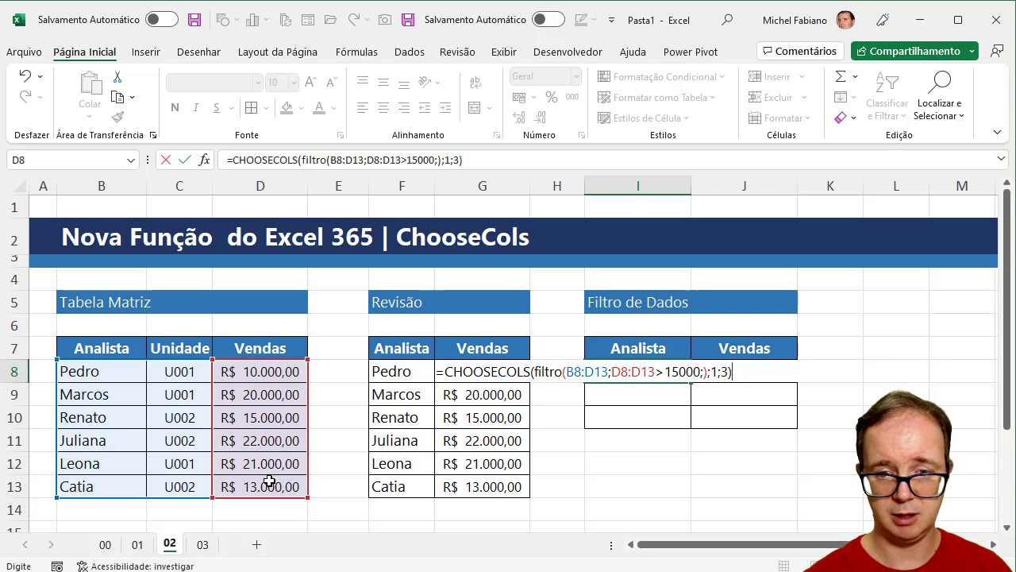
pyautogui.press('Return')
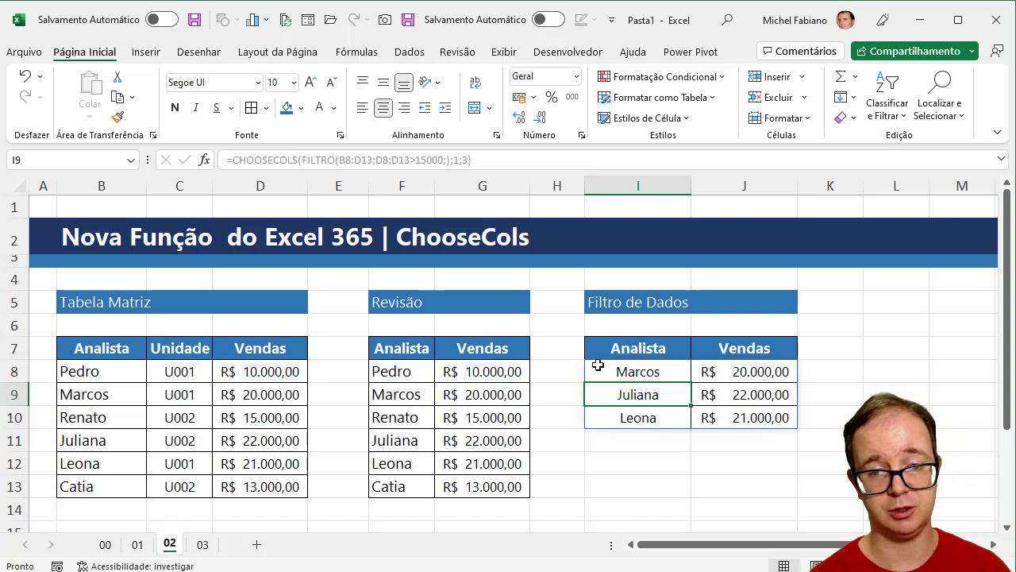
# Step: Lower the I8 FILTRO sales criterion from 15000 to 10000
pyautogui.click(617, 372)
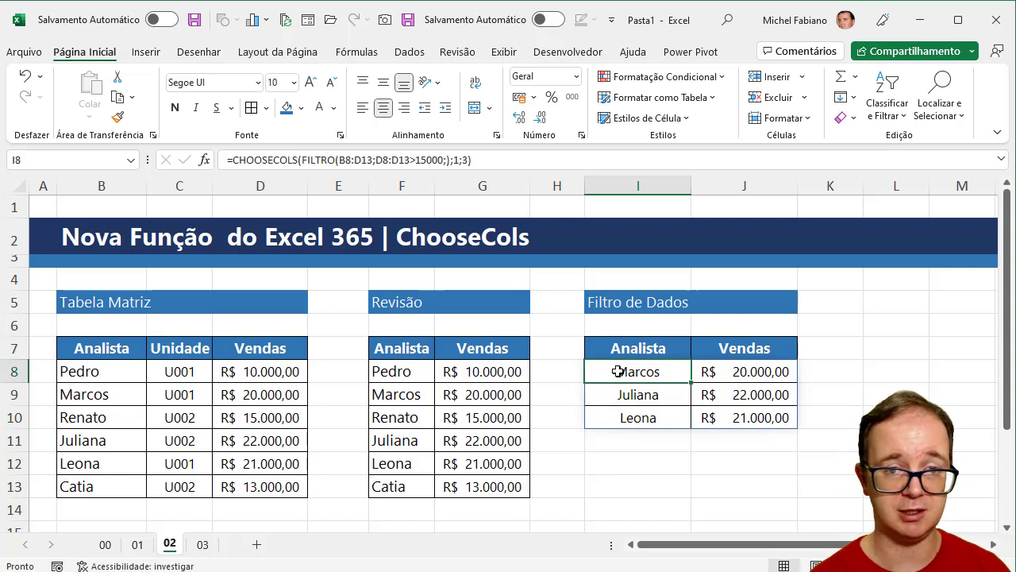
pyautogui.click(427, 159)
pyautogui.press('BackSpace')
pyautogui.write('0')
pyautogui.press('Return')
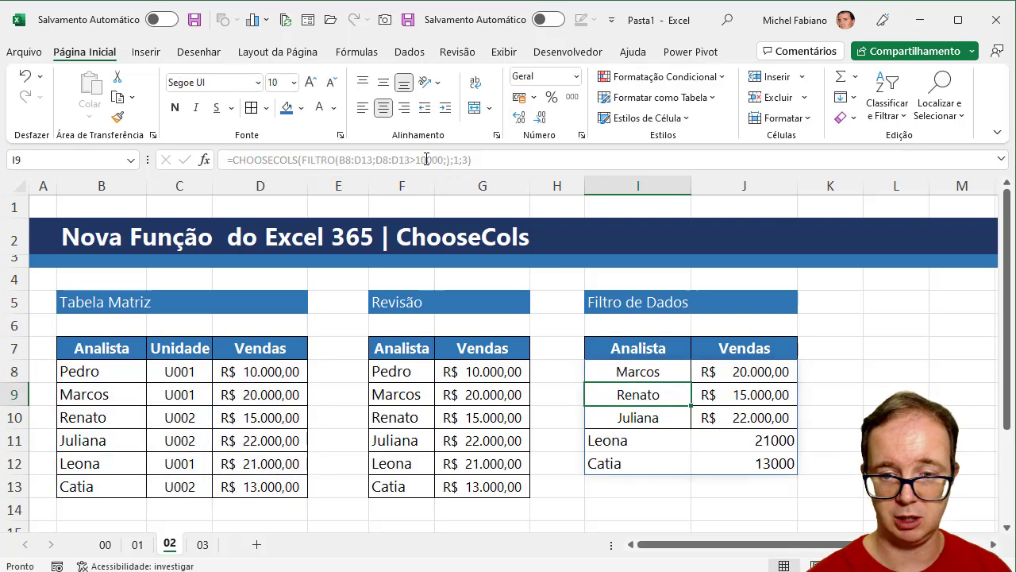
# Step: Raise the I8 sales criterion to 20000 so only Juliana and Leona remain
pyautogui.click(628, 366)
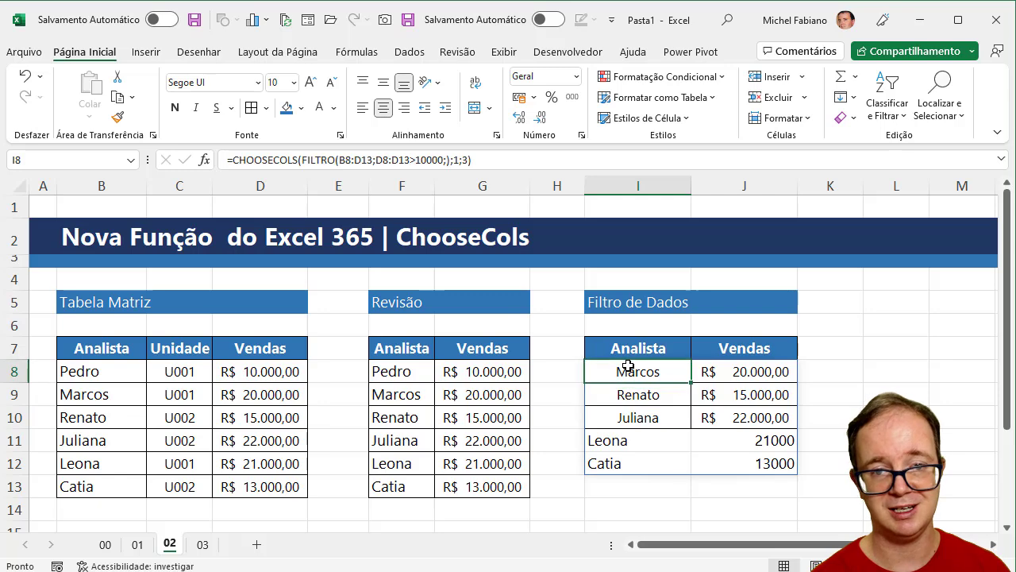
pyautogui.click(427, 160)
pyautogui.moveTo(427, 160); pyautogui.dragTo(419, 159)
pyautogui.write('2')
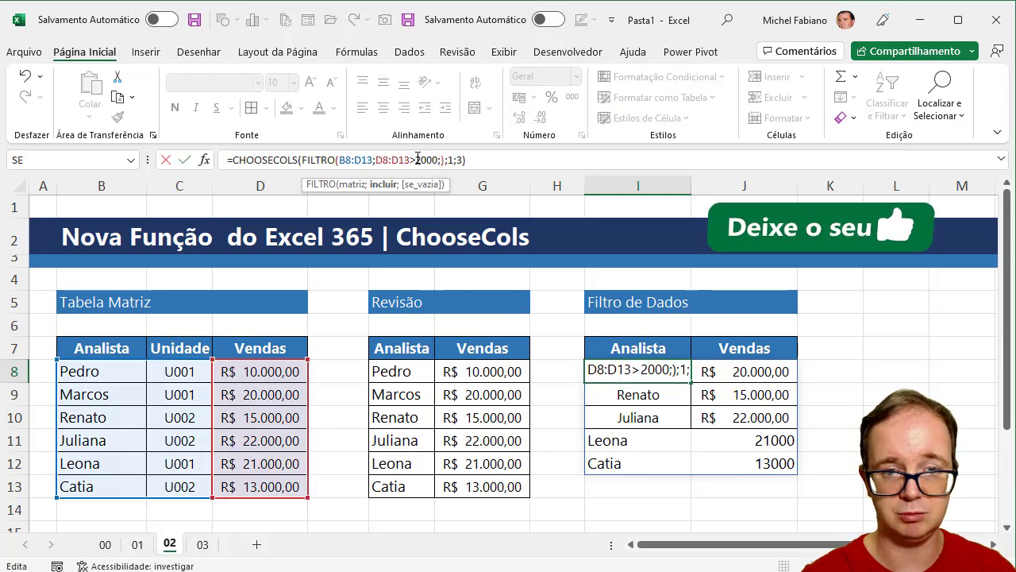
pyautogui.write('0')
pyautogui.press('Return')
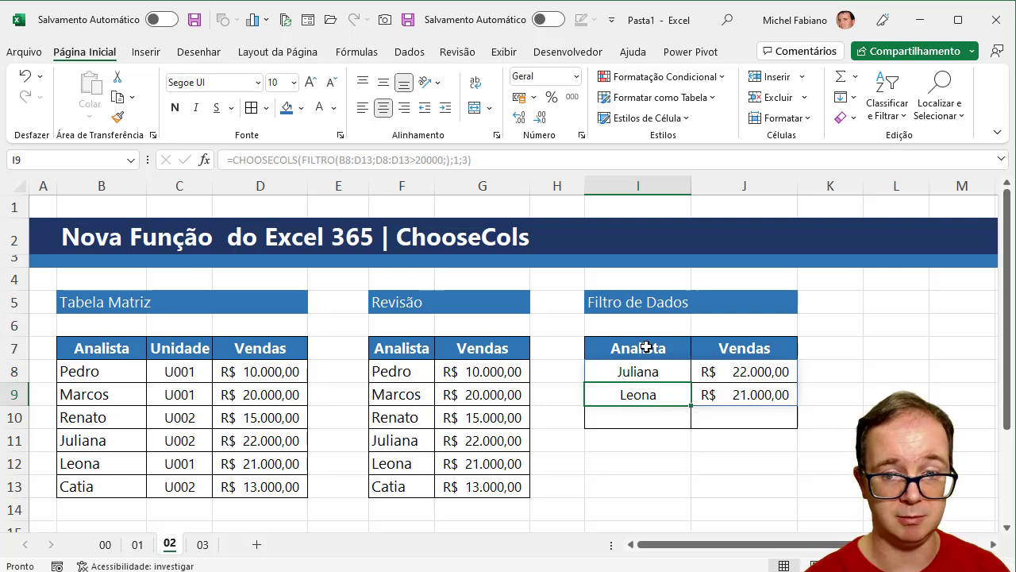
pyautogui.click(202, 544)
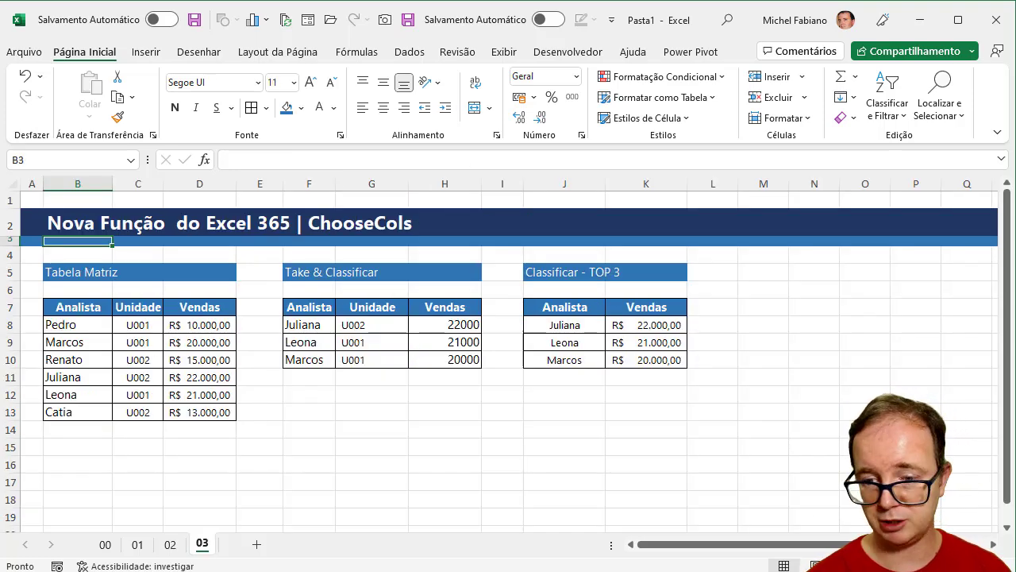
pyautogui.scroll(1, 788, 504)
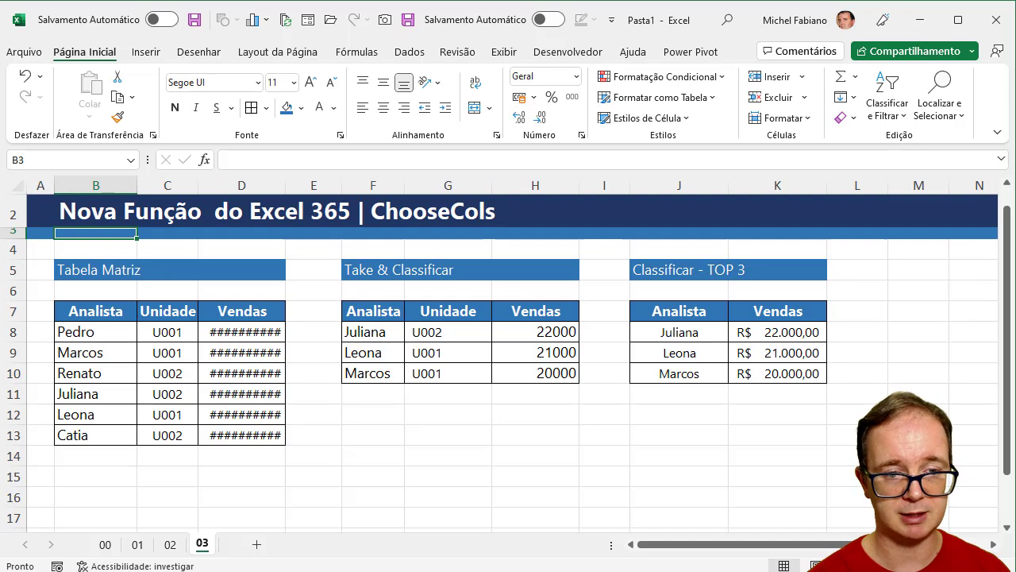
pyautogui.scroll(1, 788, 504)
pyautogui.moveTo(721, 545); pyautogui.dragTo(659, 545)
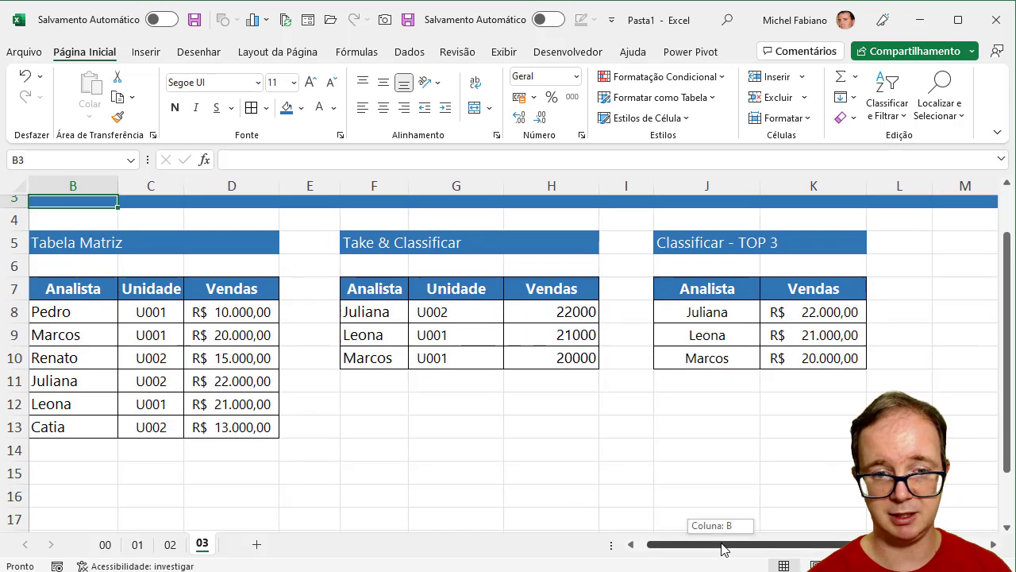
pyautogui.moveTo(1008, 313); pyautogui.dragTo(1009, 270)
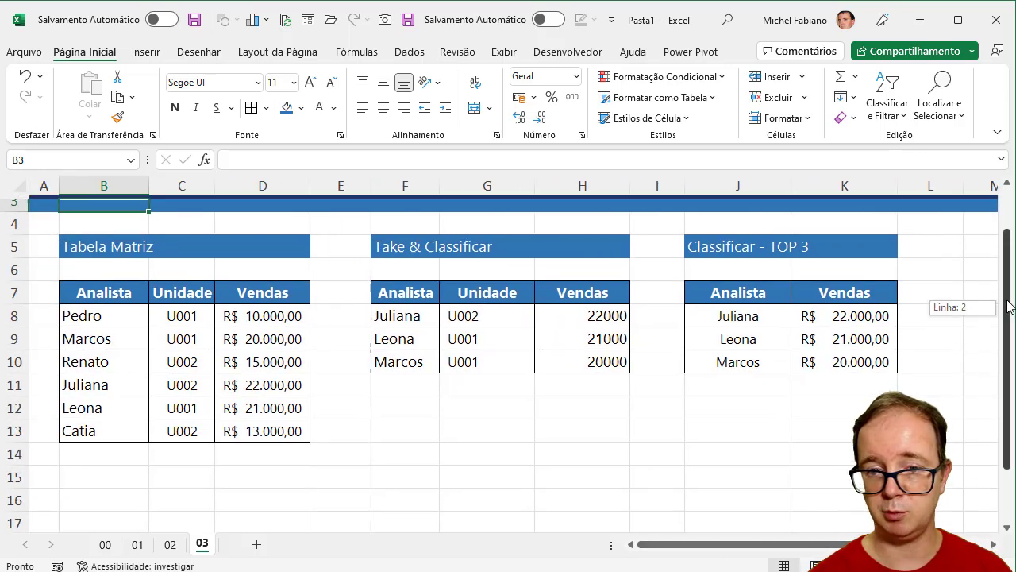
pyautogui.click(169, 544)
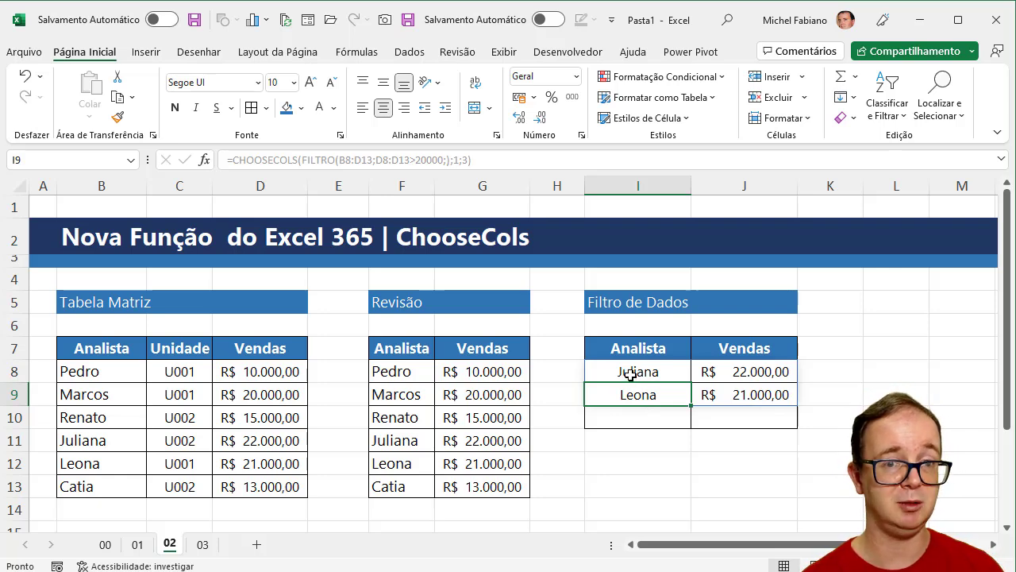
pyautogui.click(204, 545)
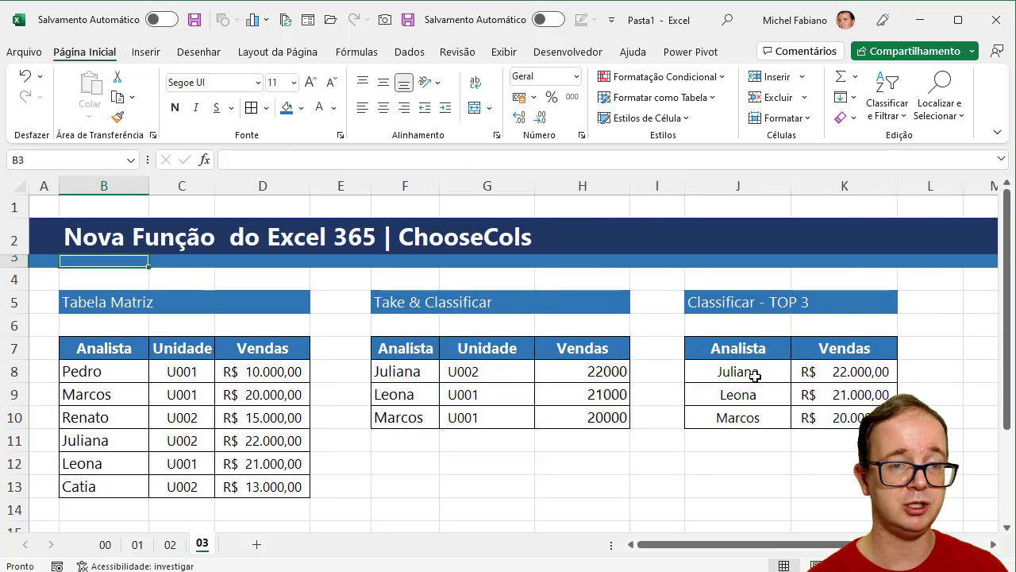
pyautogui.click(399, 371)
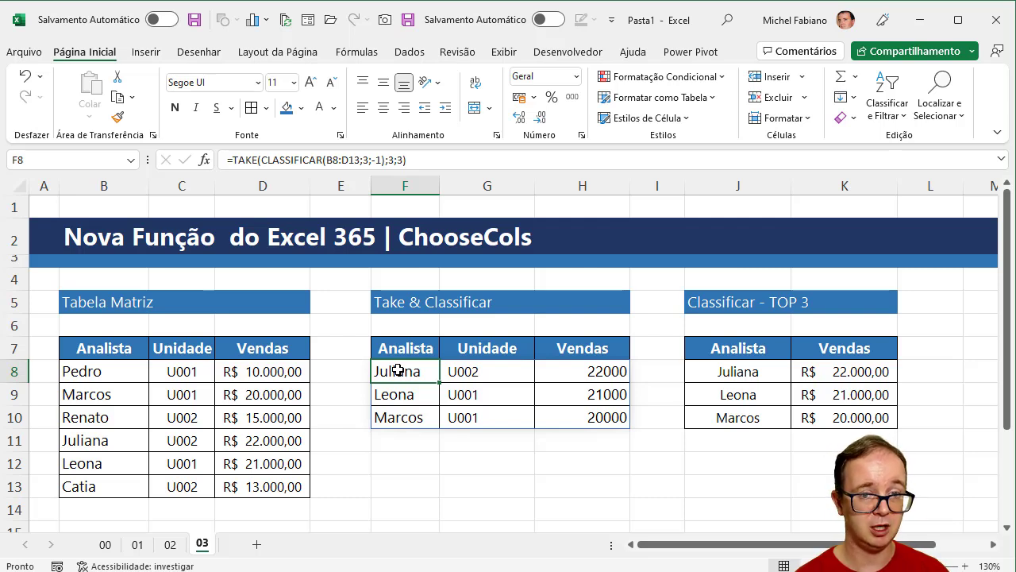
# Step: Replace F8 with =CLASSIFICAR(B8:D13;3;-1) to sort the table by Vendas descending
pyautogui.press('Delete')
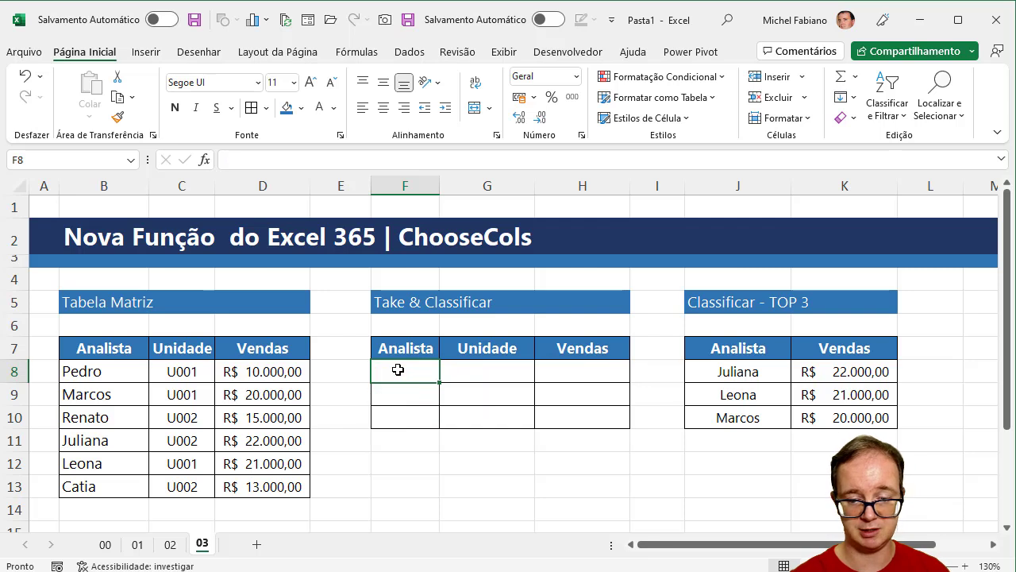
pyautogui.write('=cl')
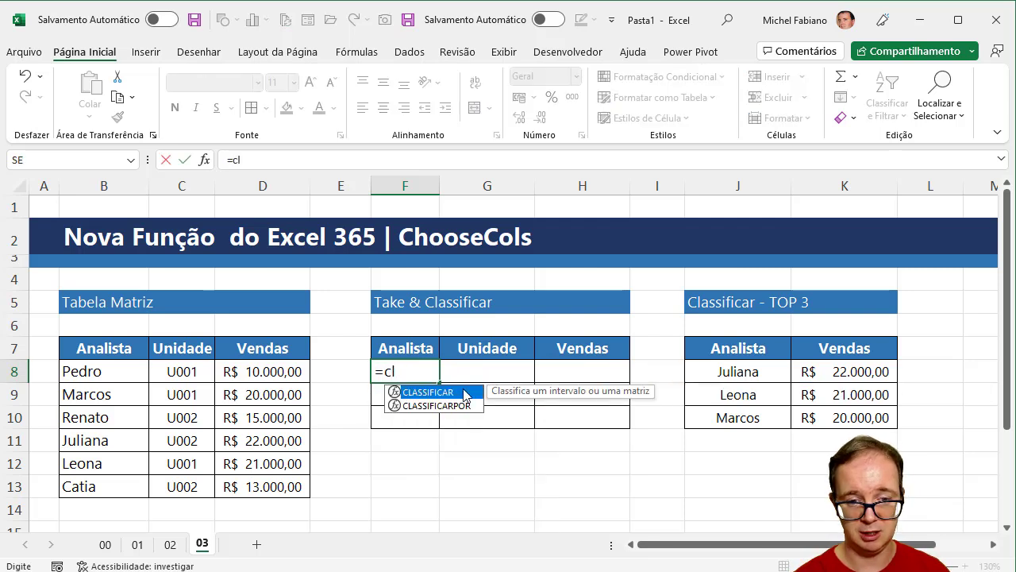
pyautogui.doubleClick(465, 392)
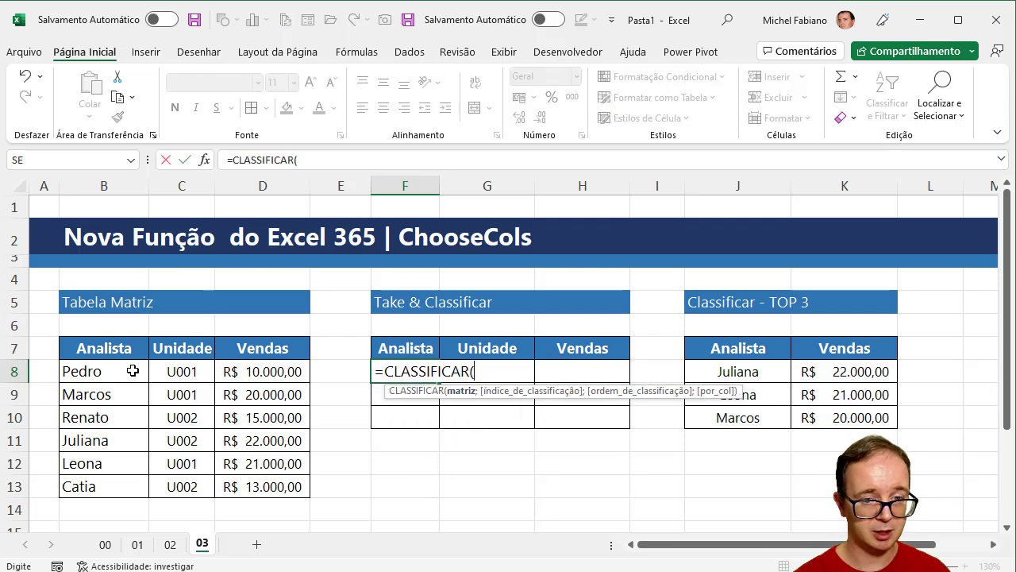
pyautogui.moveTo(133, 370); pyautogui.dragTo(242, 482)
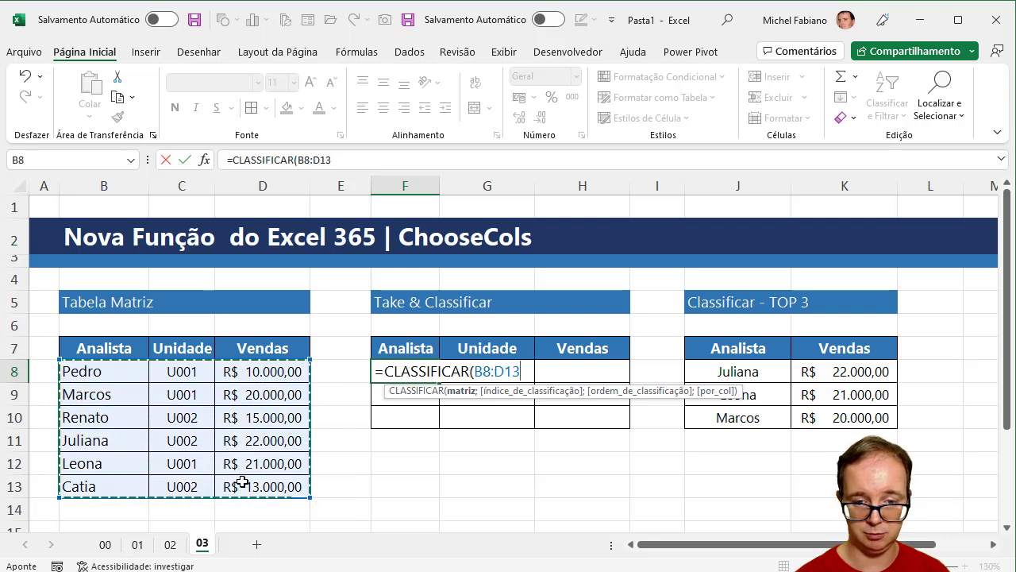
pyautogui.write(';')
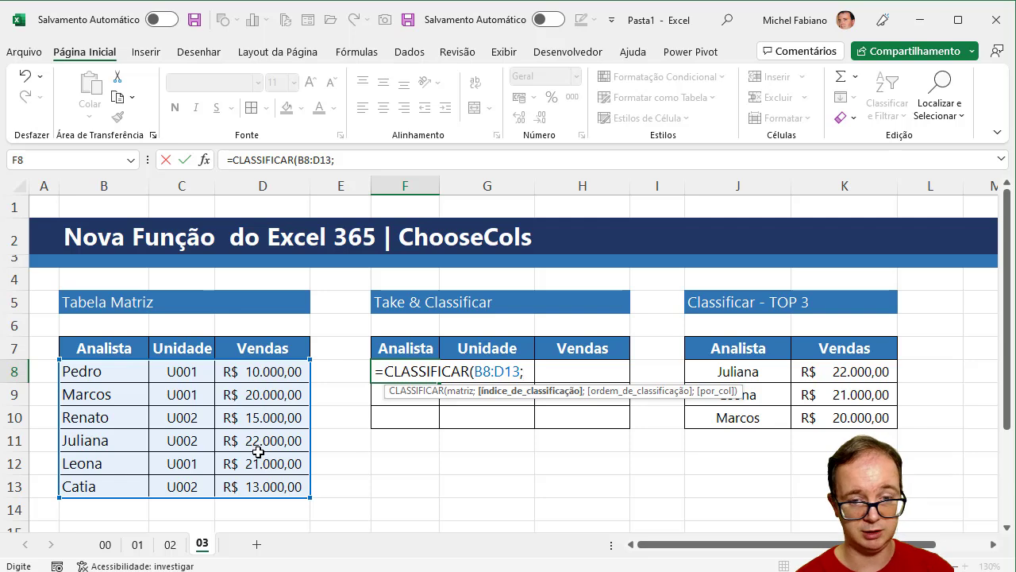
pyautogui.write('3;')
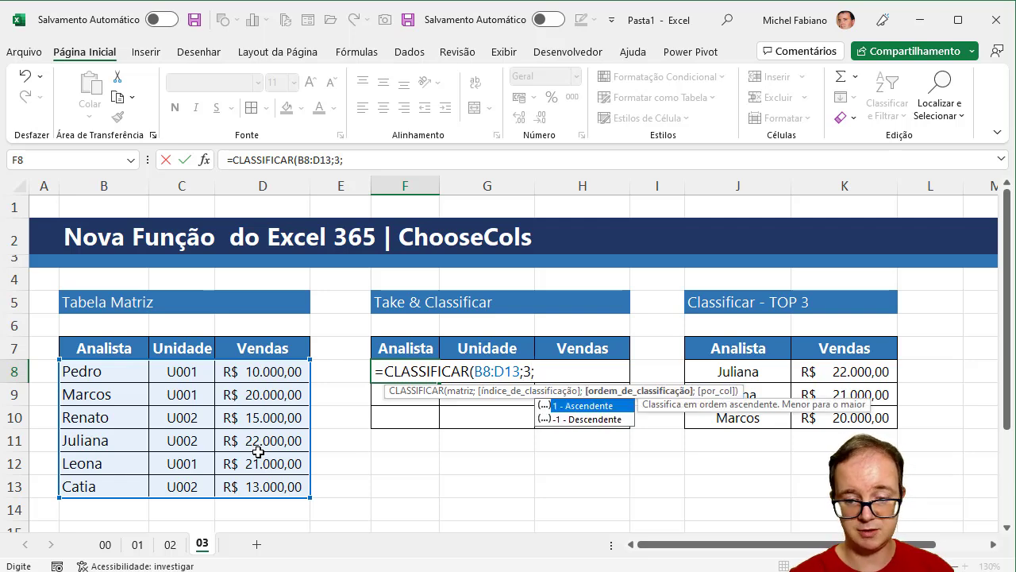
pyautogui.write('-1)')
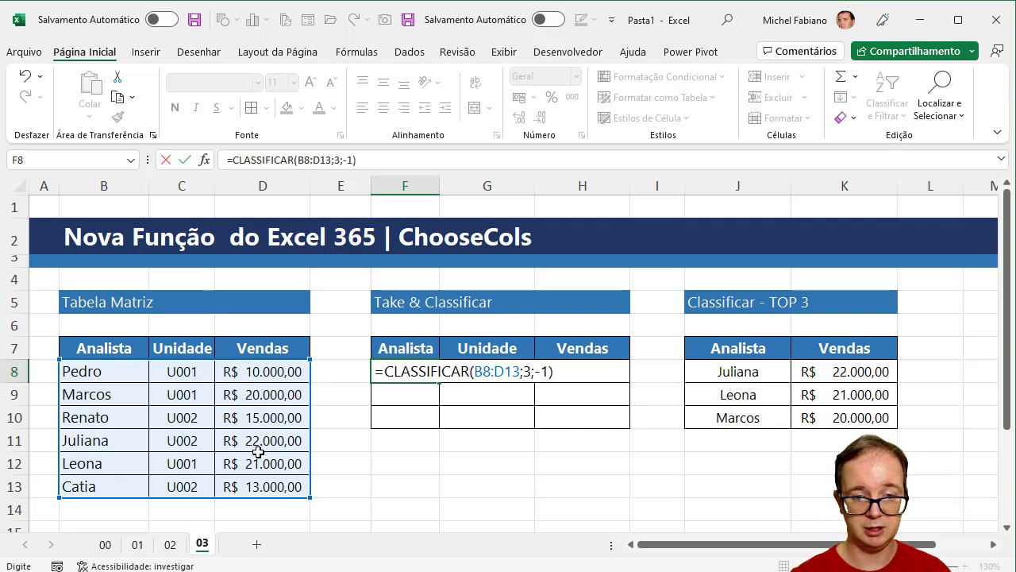
pyautogui.press('Return')
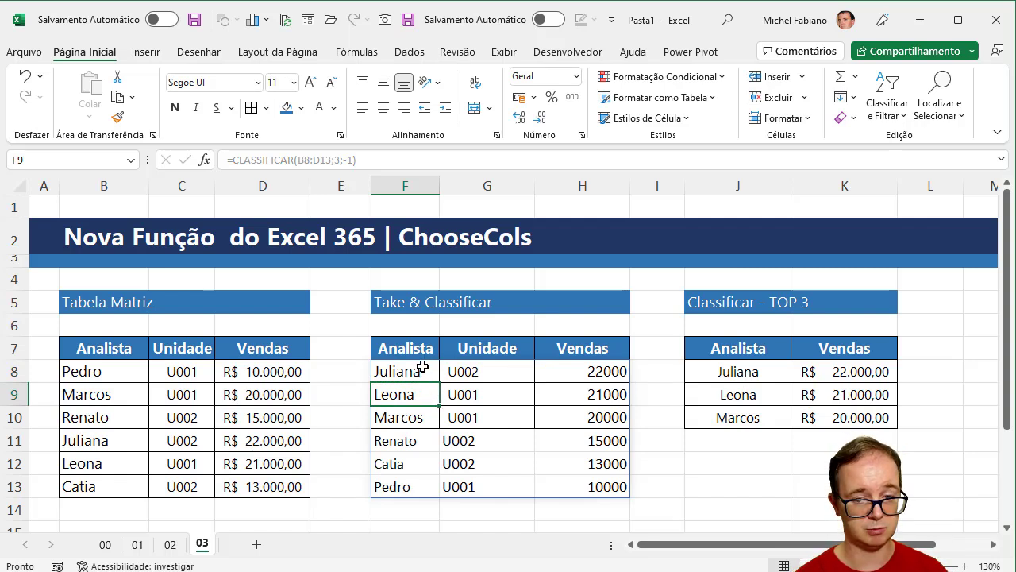
# Step: Wrap the F8 sort in TAKE(...;3;3) to keep only the top three rows
pyautogui.click(421, 369)
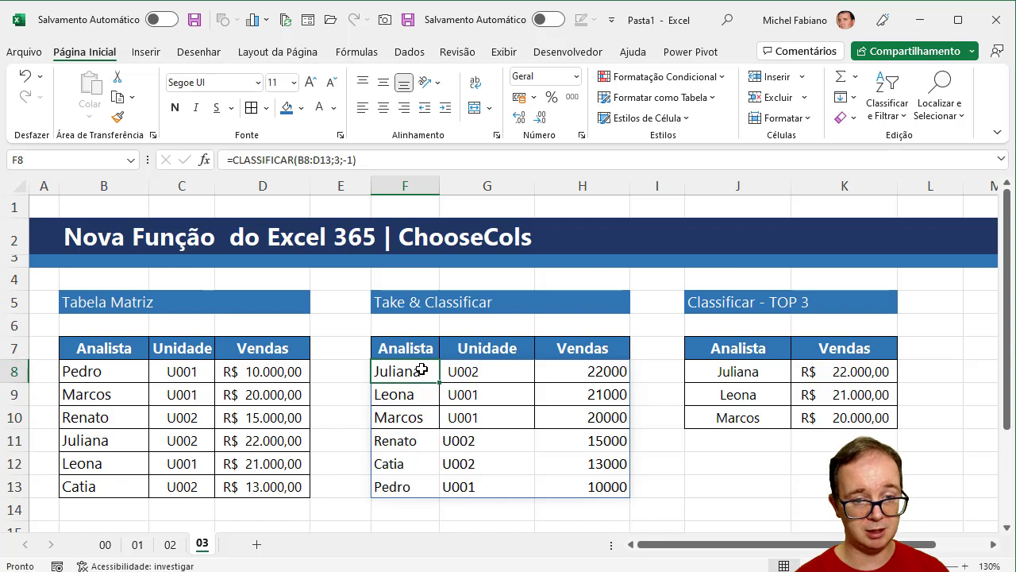
pyautogui.click(233, 159)
pyautogui.write('t')
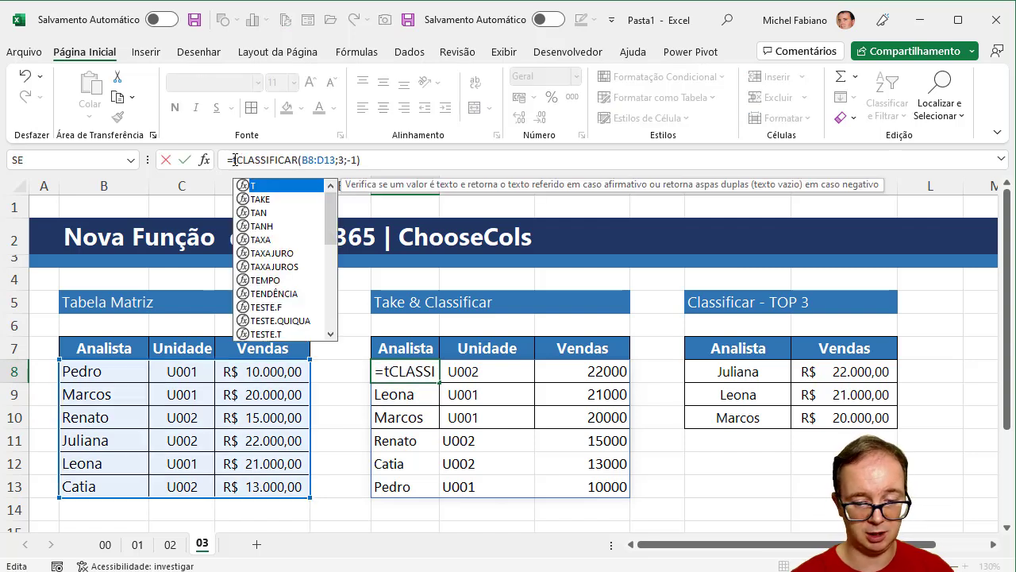
pyautogui.write('ake(')
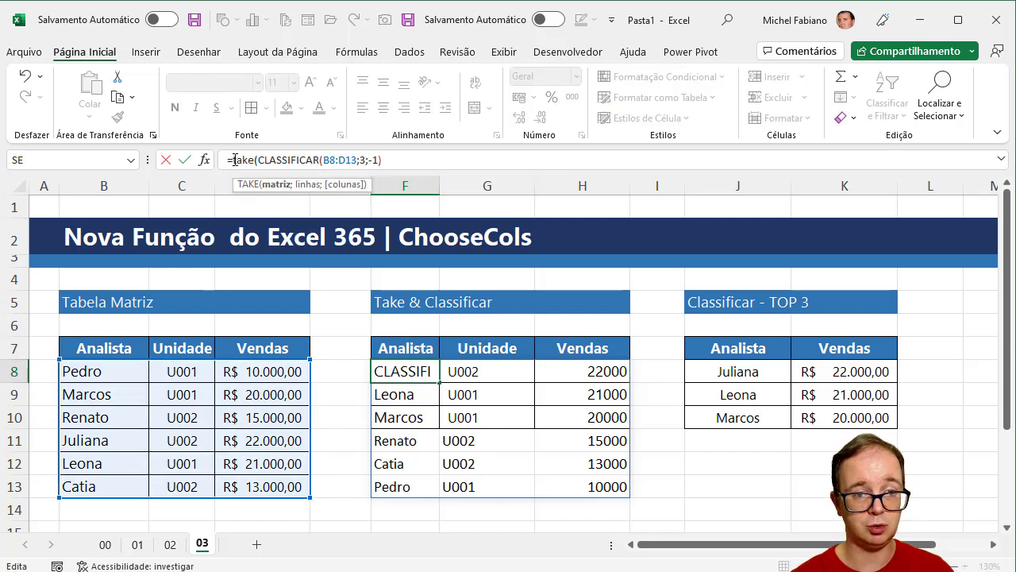
pyautogui.click(394, 161)
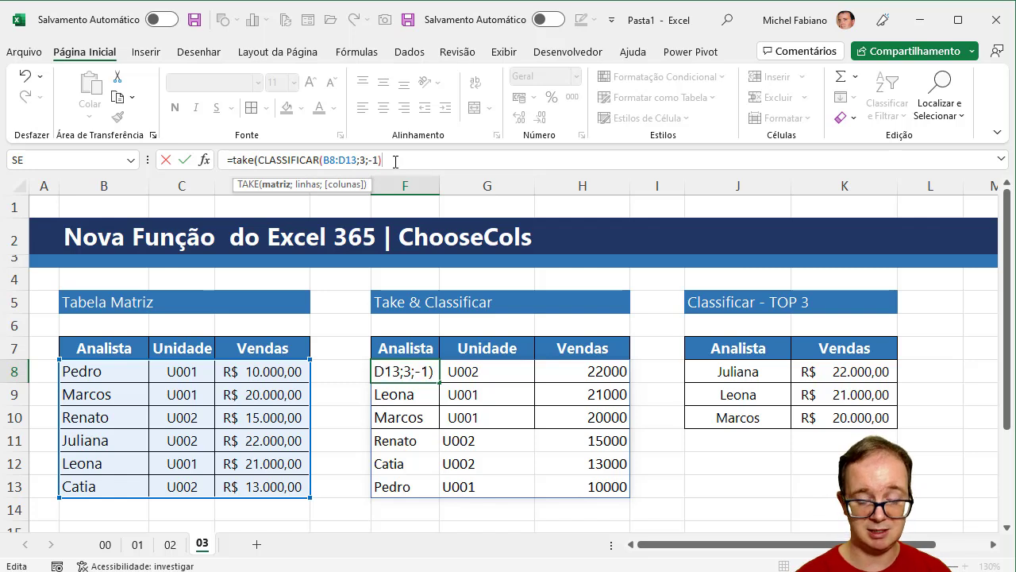
pyautogui.write(';')
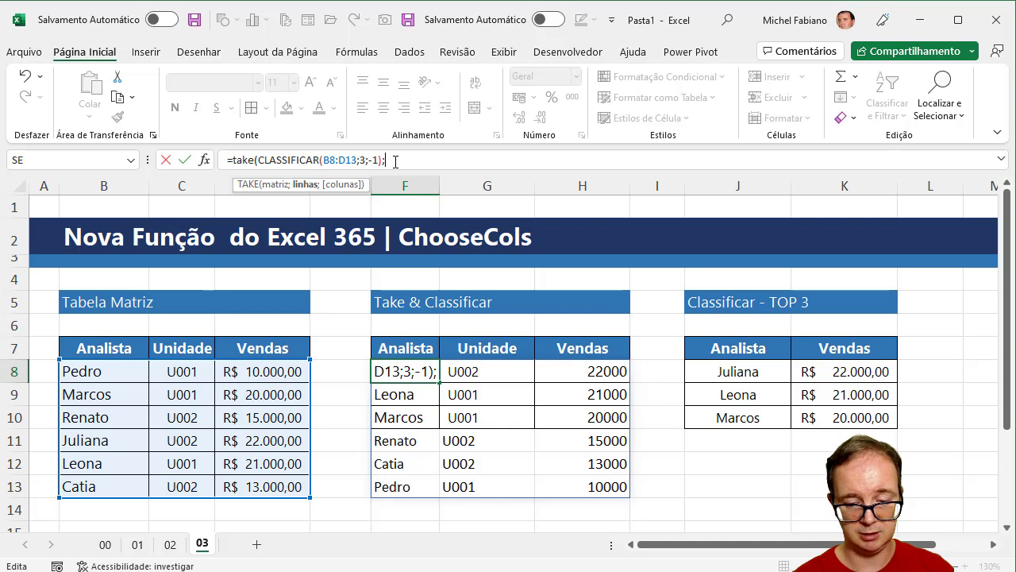
pyautogui.write('3;3')
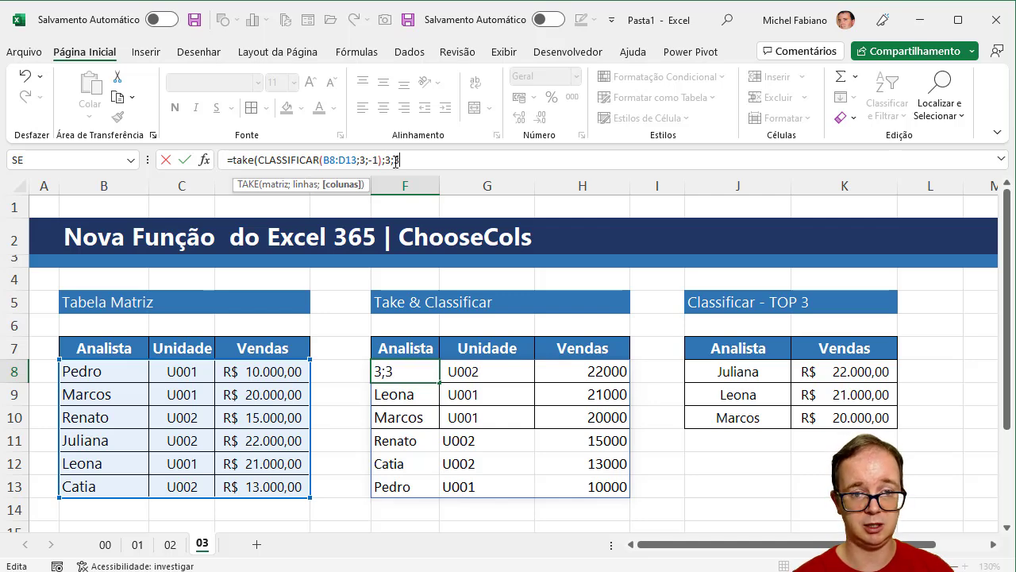
pyautogui.write(')')
pyautogui.press('Return')
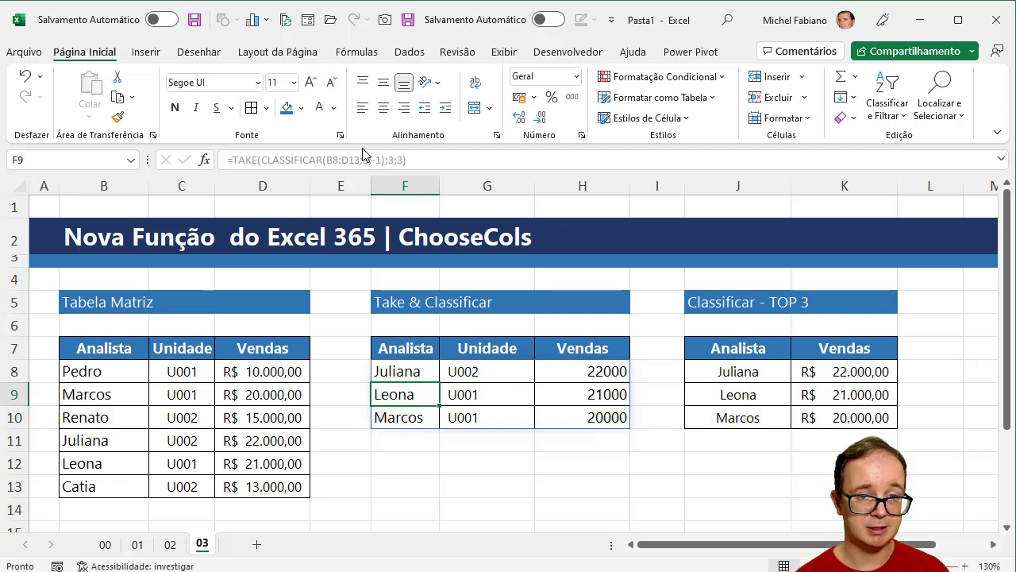
pyautogui.click(397, 373)
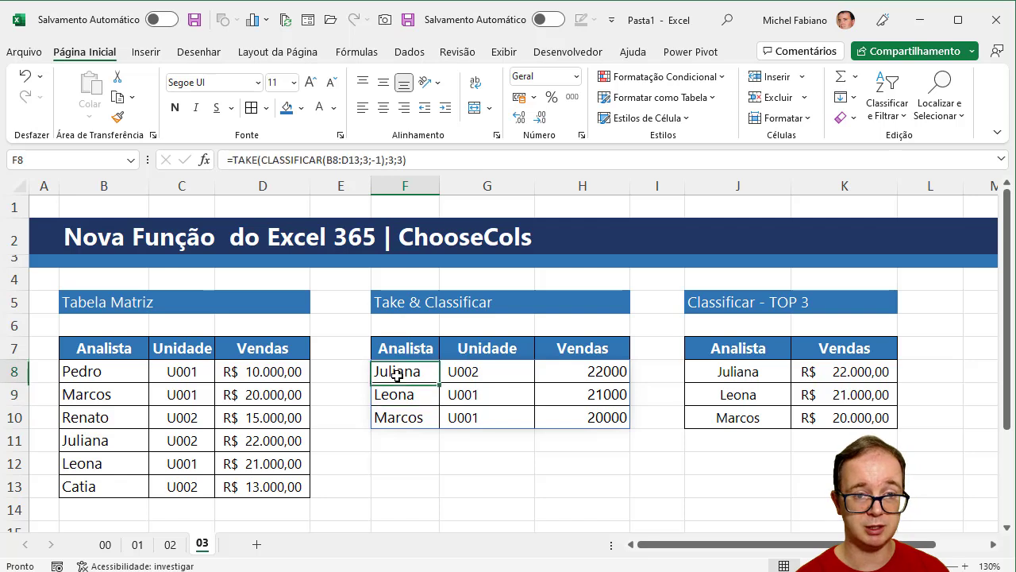
pyautogui.click(403, 162)
pyautogui.press('BackSpace')
pyautogui.write('2')
pyautogui.press('Return')
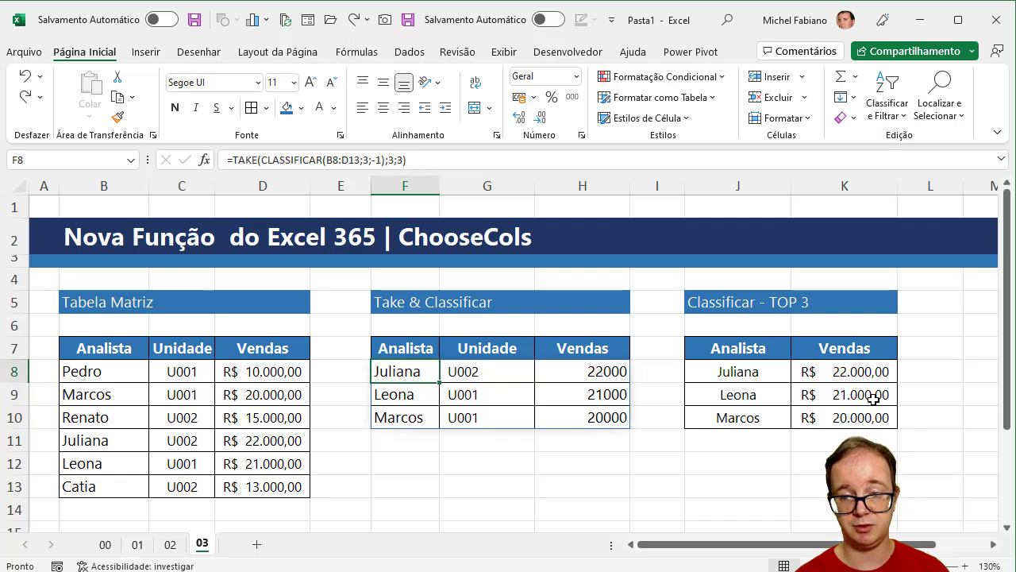
pyautogui.click(756, 372)
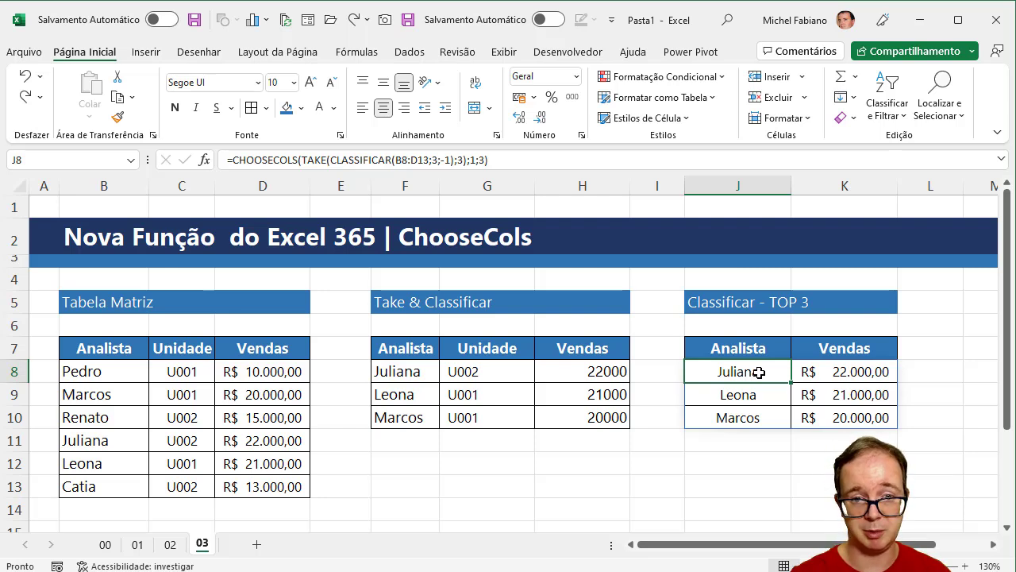
# Step: Clear the CHOOSECOLS formula from J8 and begin a new formula with '='
pyautogui.press('Delete')
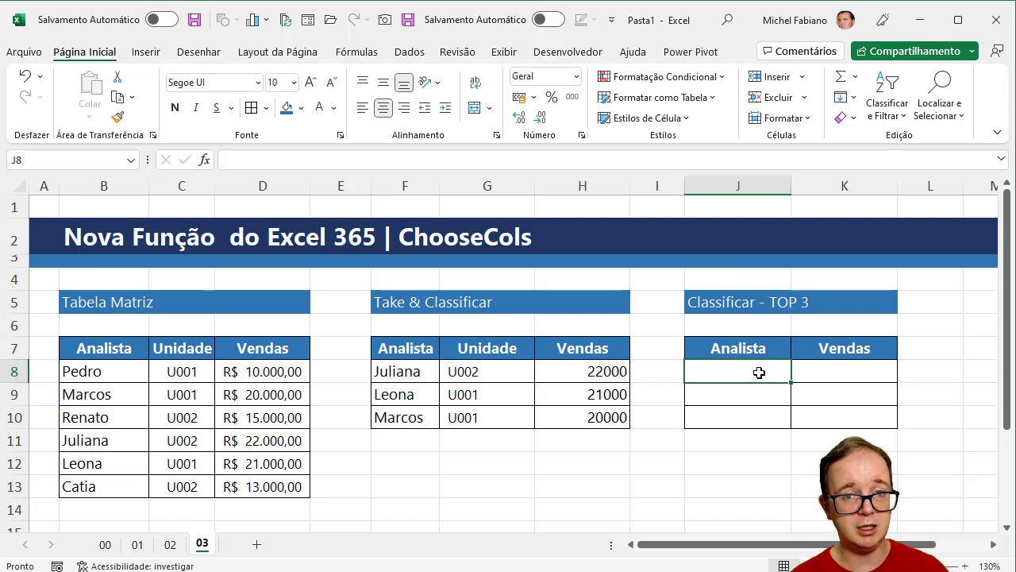
pyautogui.write('=')
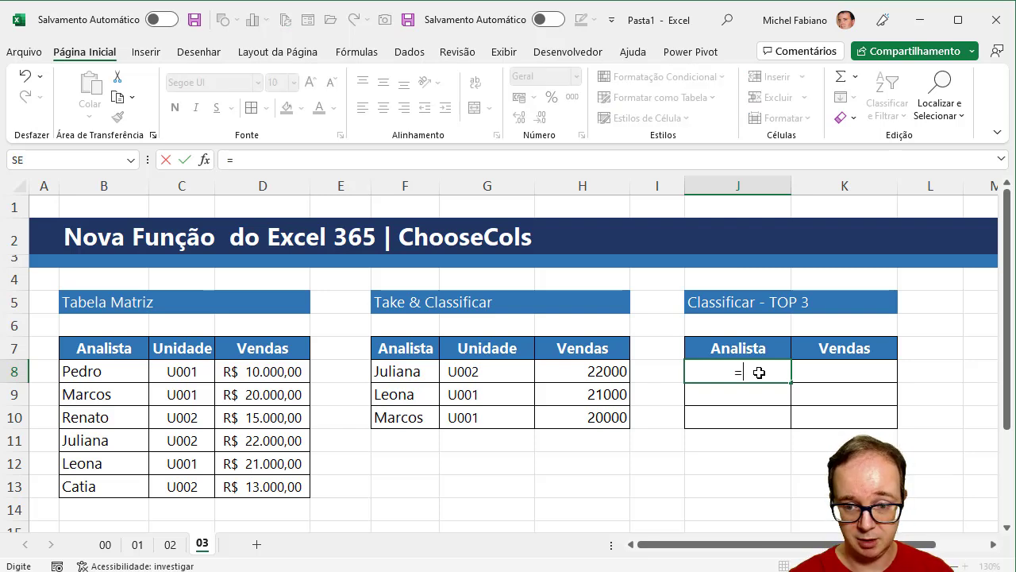
# Step: Enter a CLASSIFICAR sort of B8:D13 in J8 with arguments -1;3
pyautogui.write('clas')
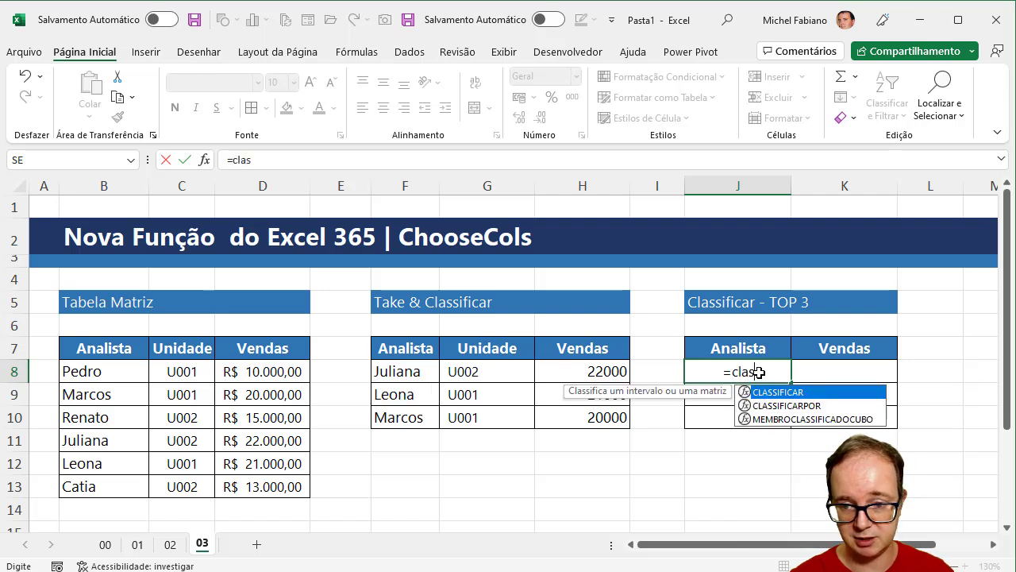
pyautogui.write('s')
pyautogui.doubleClick(784, 392)
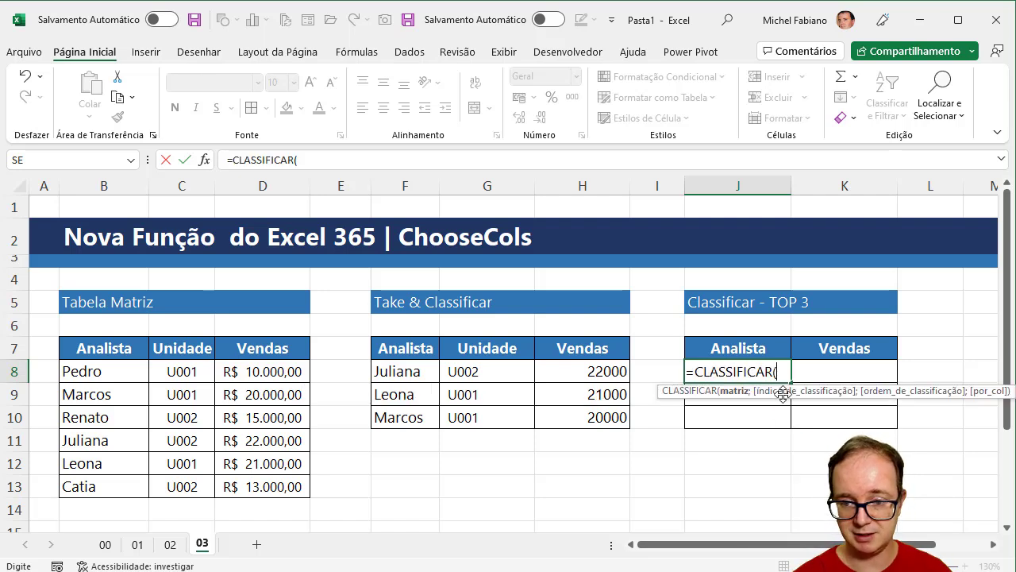
pyautogui.moveTo(86, 371); pyautogui.dragTo(288, 487)
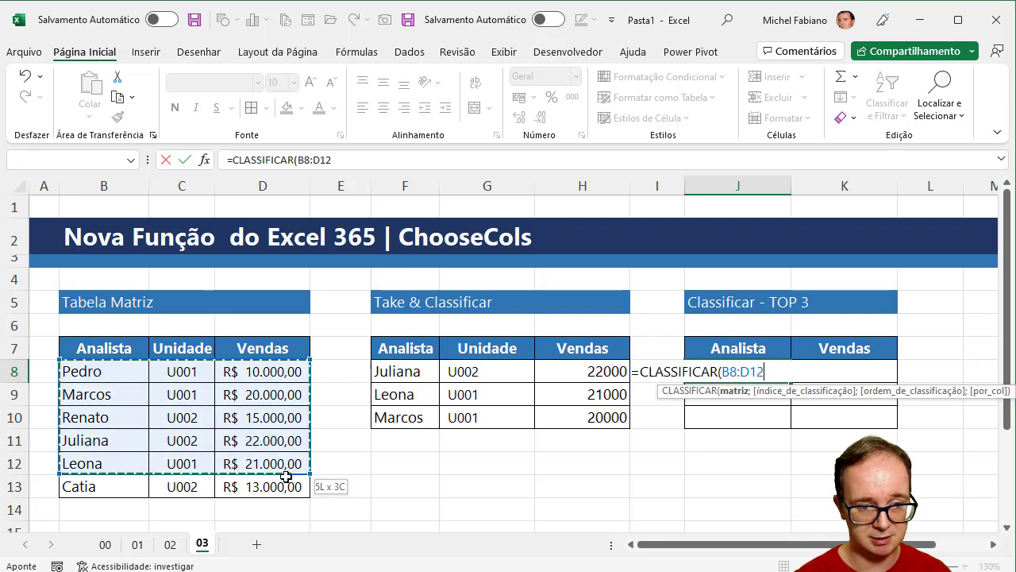
pyautogui.write(';')
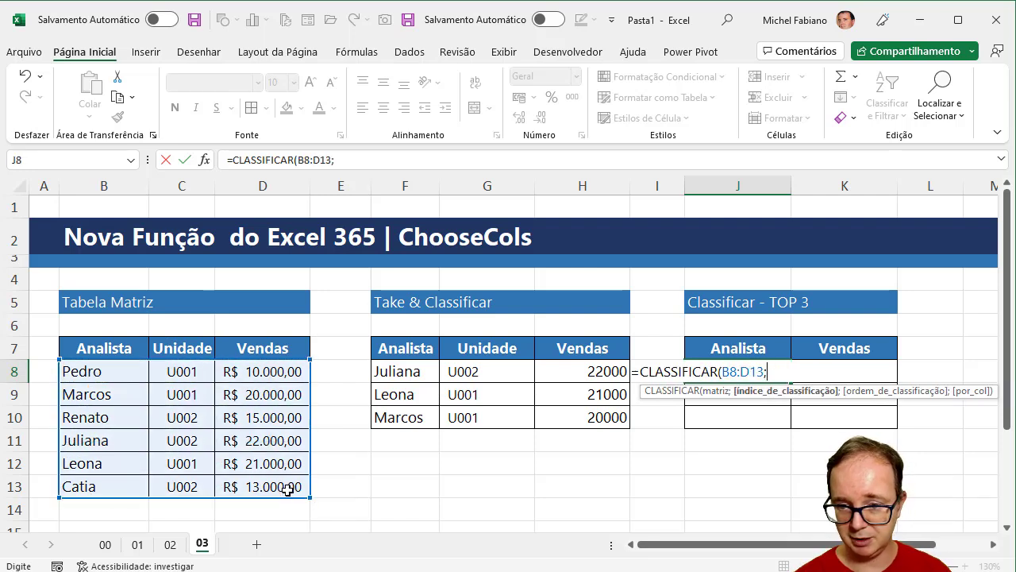
pyautogui.write('-1;')
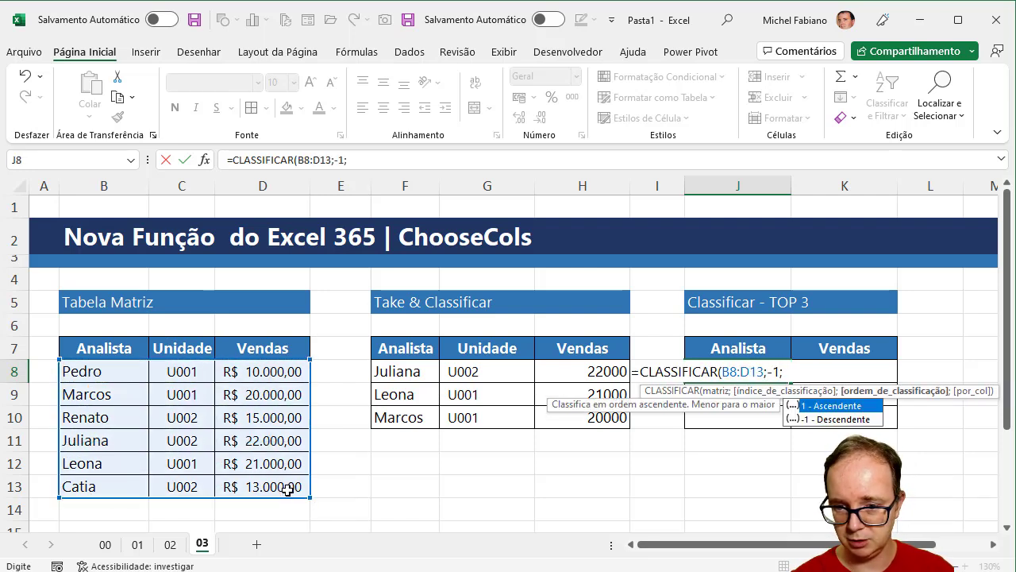
pyautogui.write('3')
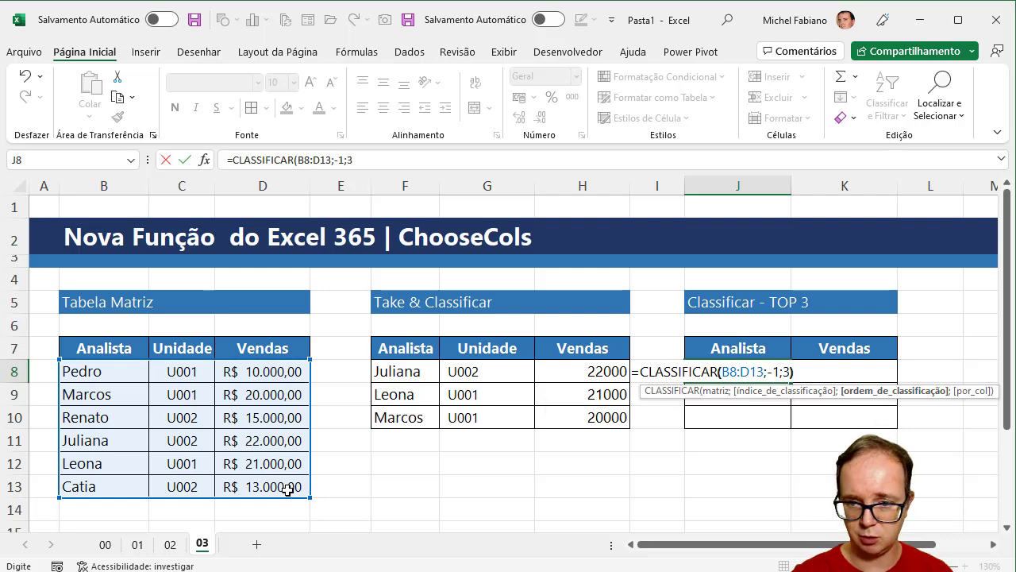
pyautogui.write(')')
pyautogui.press('Return')
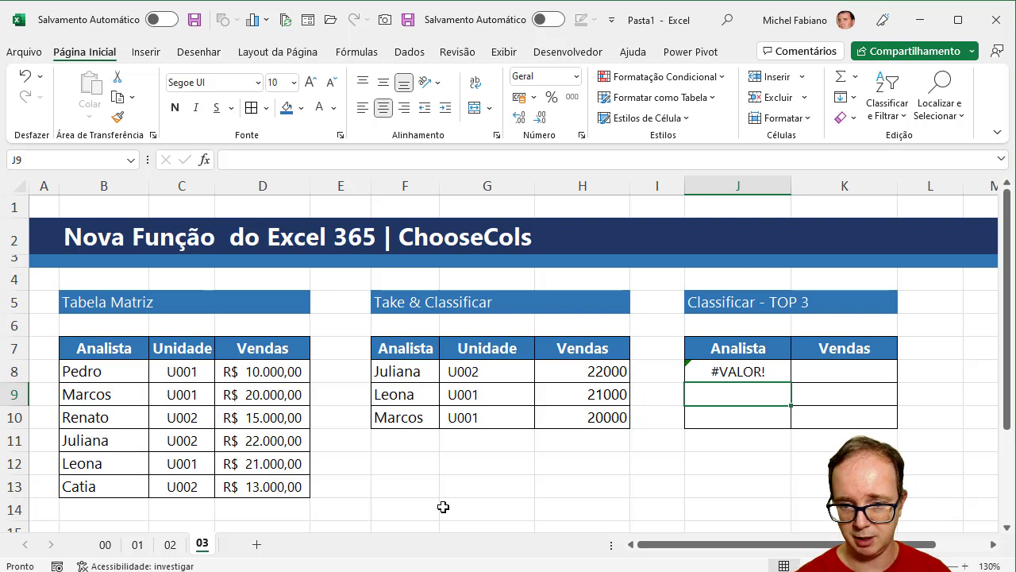
# Step: Correct the J8 formula to =CLASSIFICAR(B8:D13;3;-1), spilling all six analysts by Vendas
pyautogui.doubleClick(721, 371)
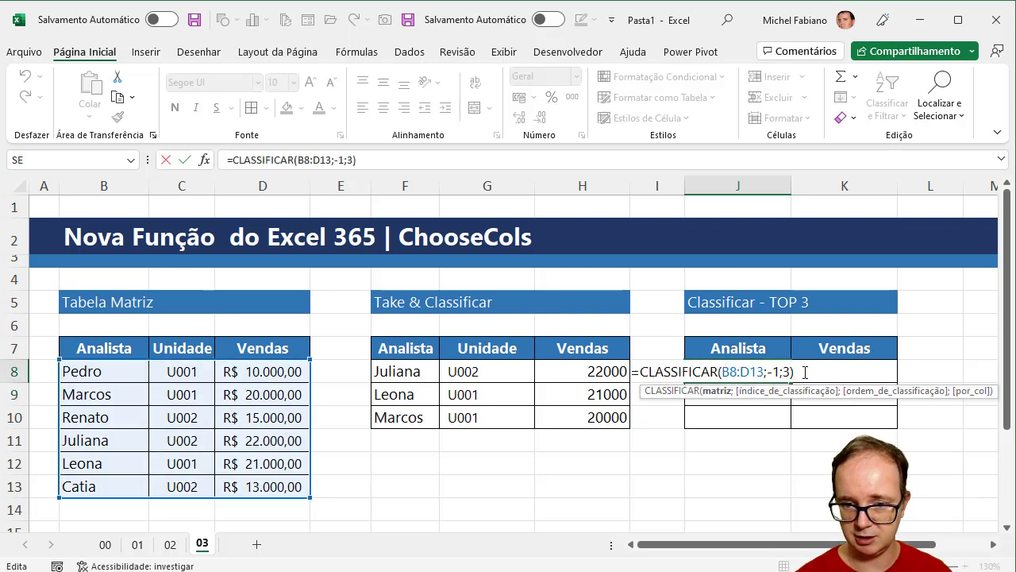
pyautogui.press('BackSpace')
pyautogui.press('BackSpace')
pyautogui.press('BackSpace')
pyautogui.press('BackSpace')
pyautogui.press('BackSpace')
pyautogui.press('BackSpace')
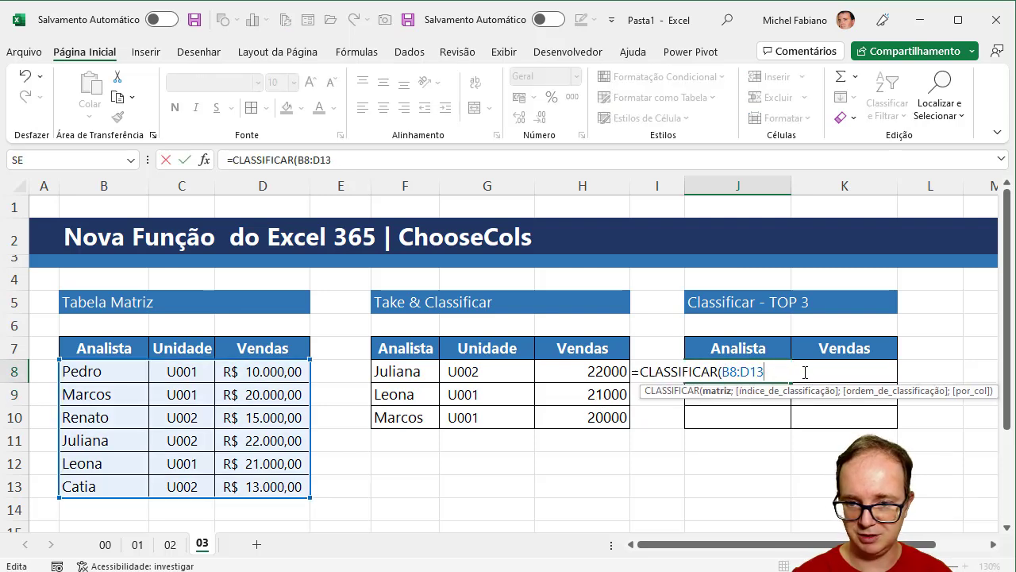
pyautogui.write(';-1;')
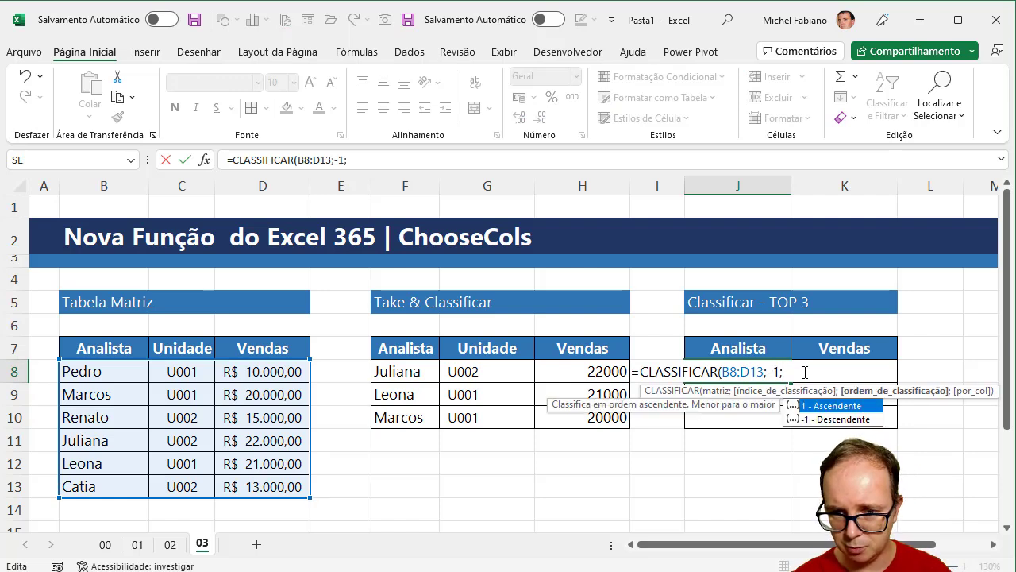
pyautogui.press('BackSpace')
pyautogui.press('BackSpace')
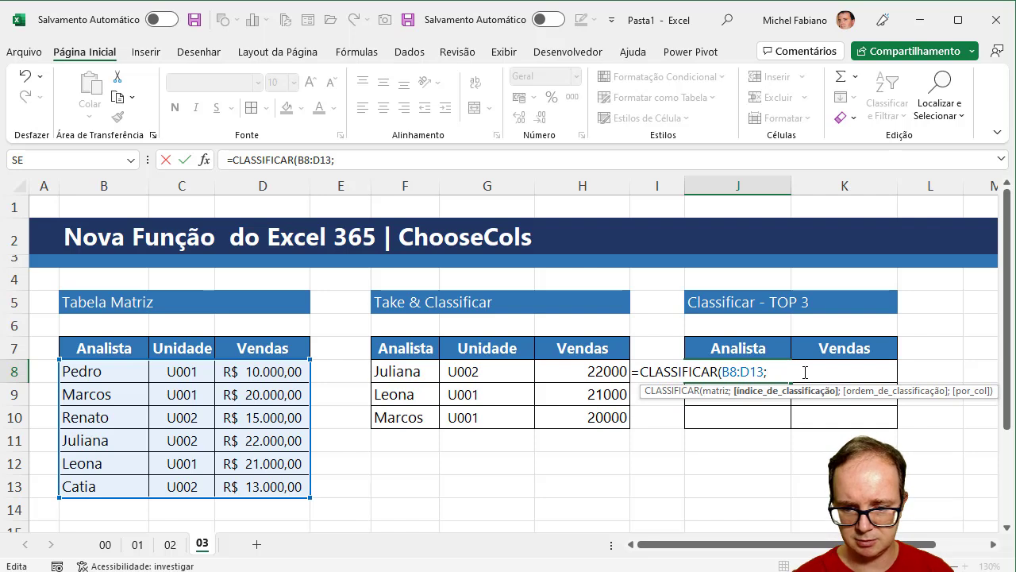
pyautogui.write('3')
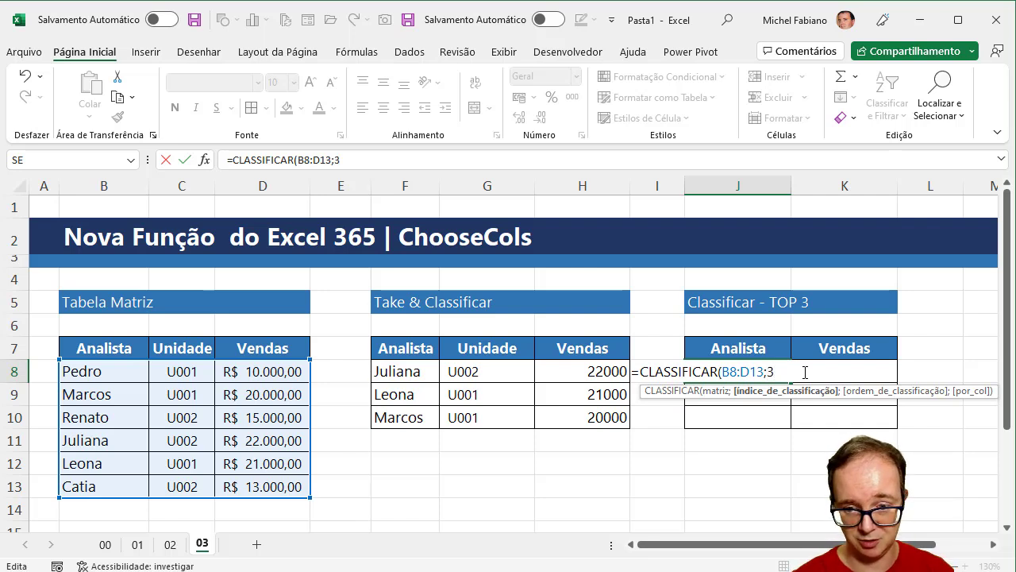
pyautogui.write(';-1')
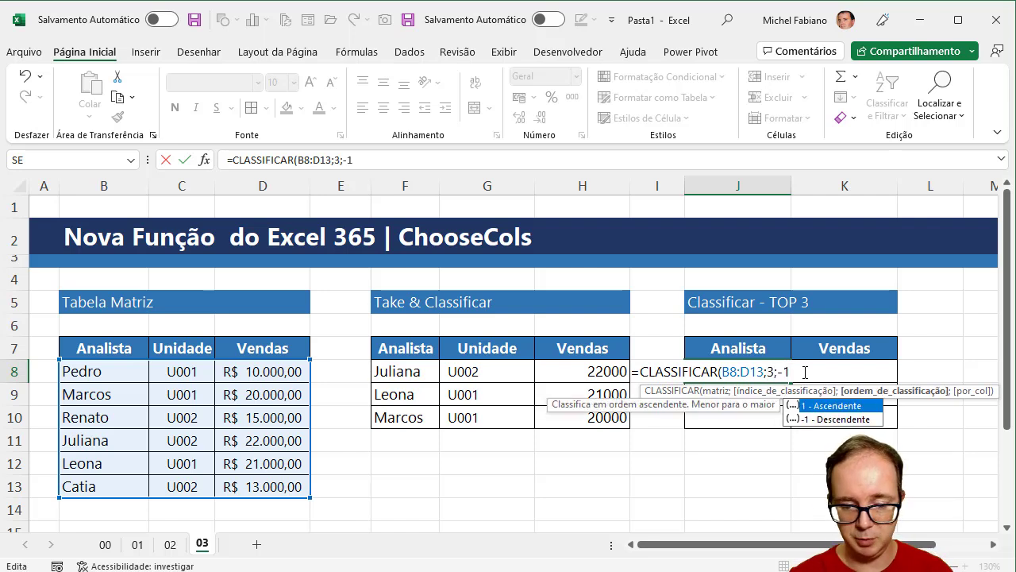
pyautogui.write(')')
pyautogui.press('Return')
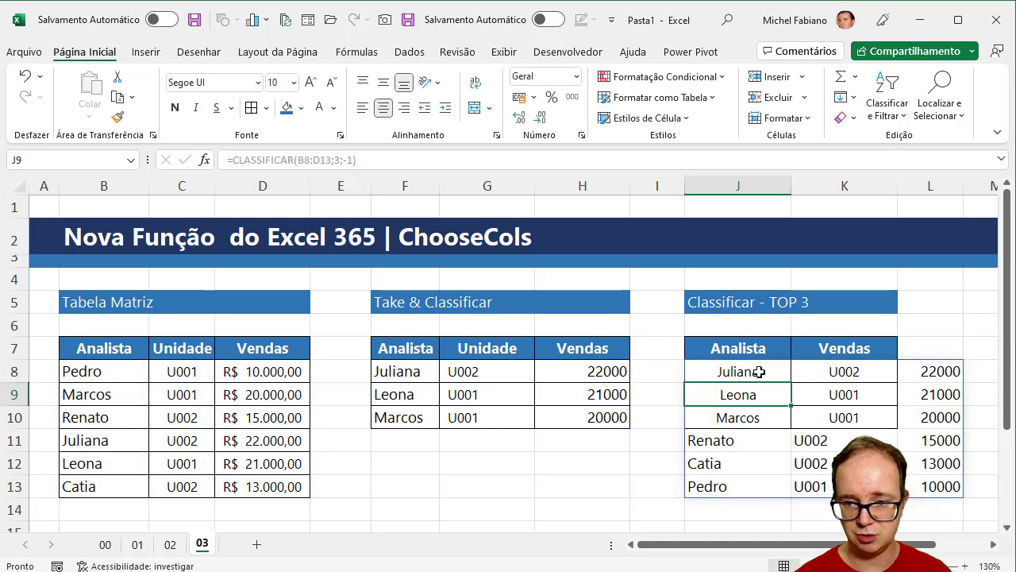
pyautogui.click(760, 372)
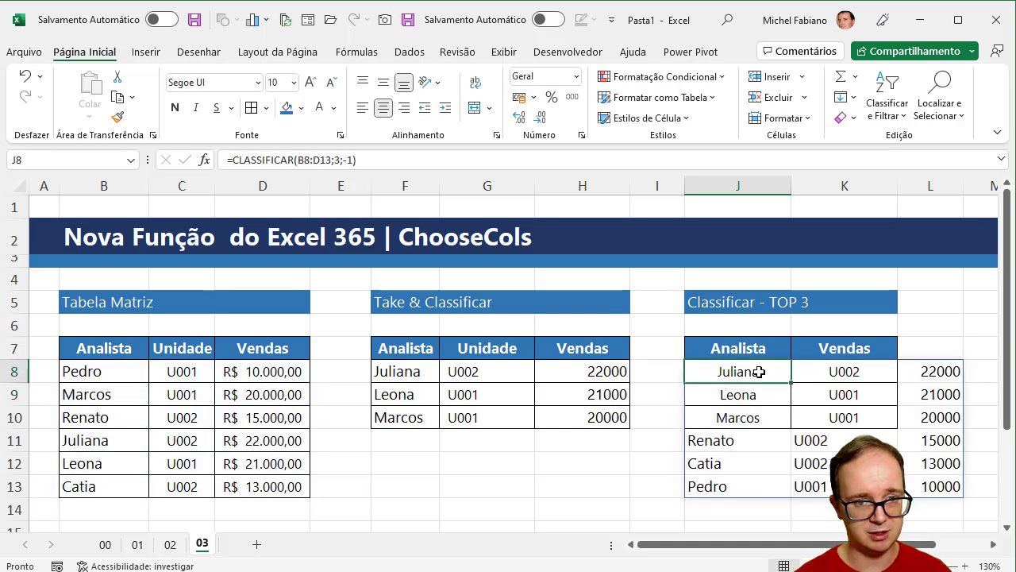
# Step: Wrap J8's sort as =TAKE(CLASSIFICAR(B8:D13;3;-1);3;3) to keep Juliana, Leona and Marcos
pyautogui.click(235, 160)
pyautogui.write('take')
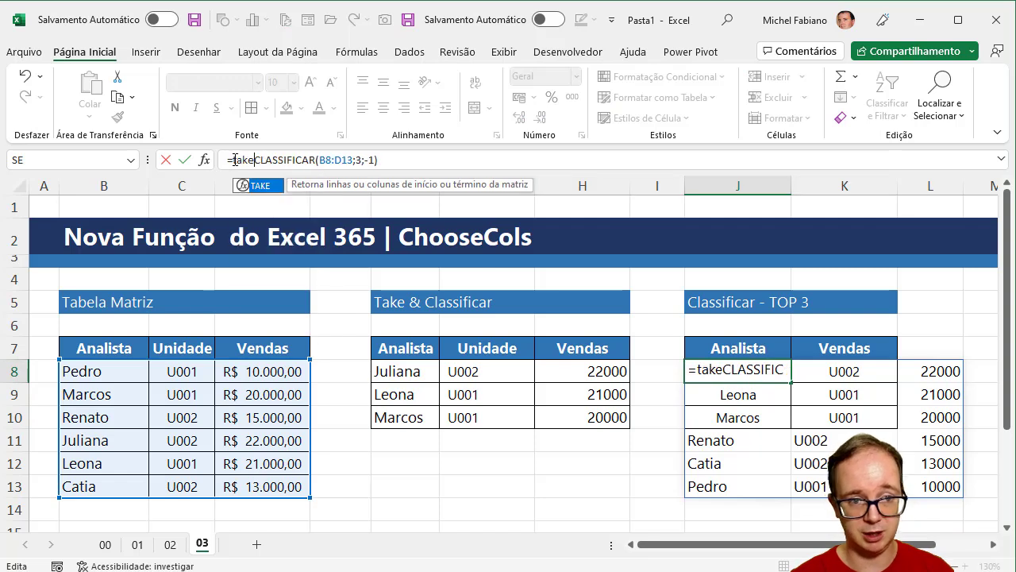
pyautogui.write('(')
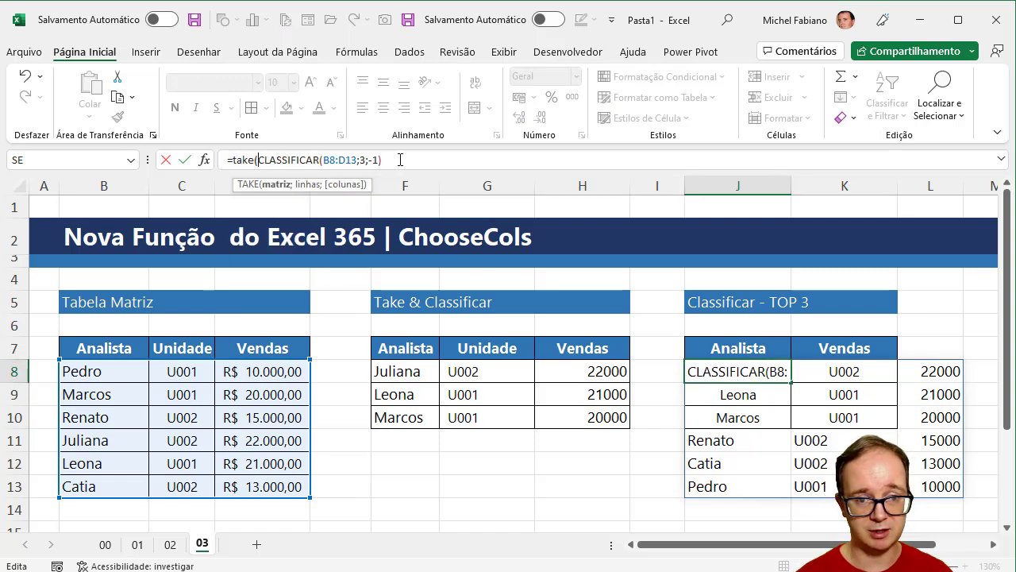
pyautogui.click(400, 160)
pyautogui.write(';')
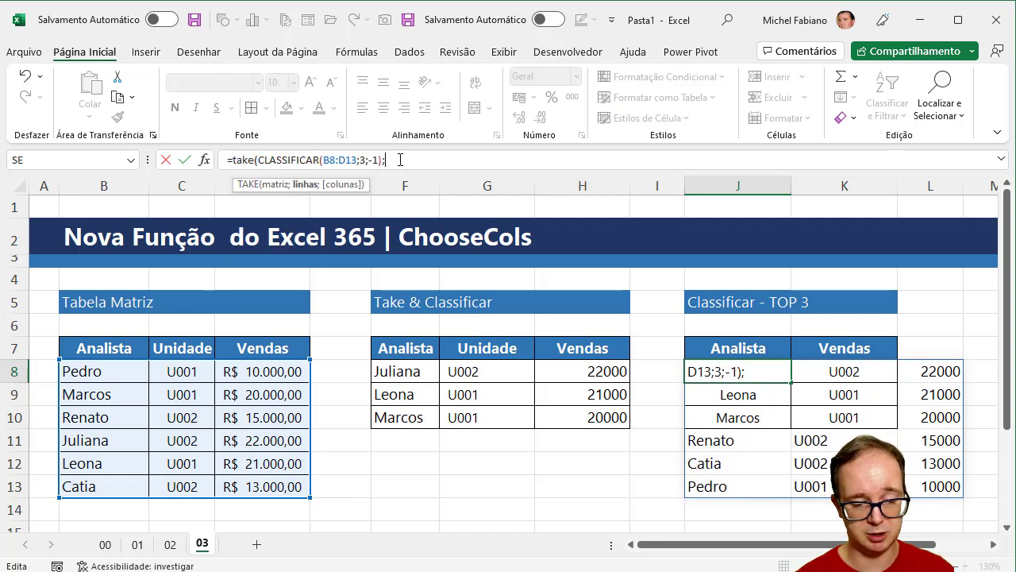
pyautogui.write('3;3')
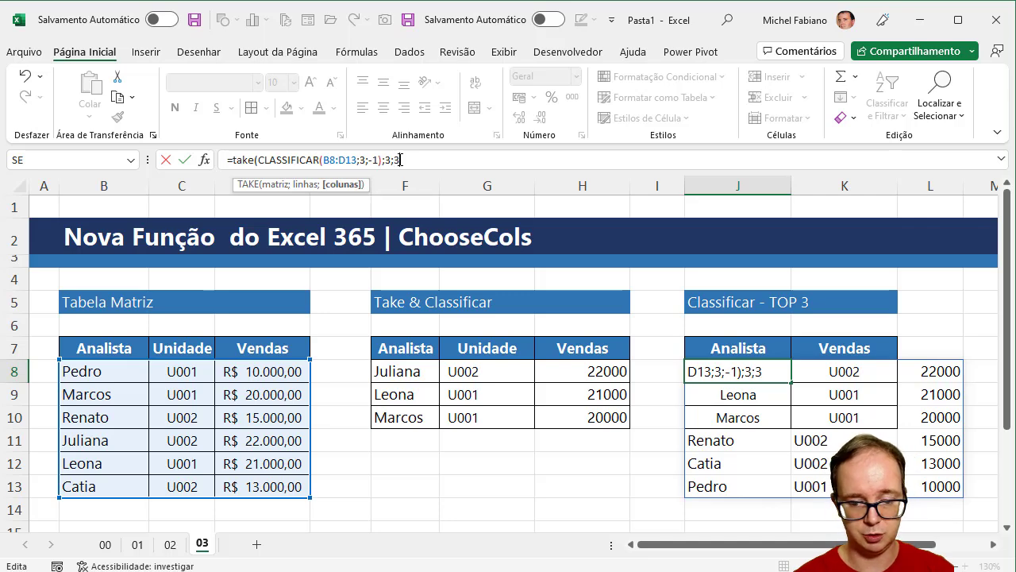
pyautogui.press('Return')
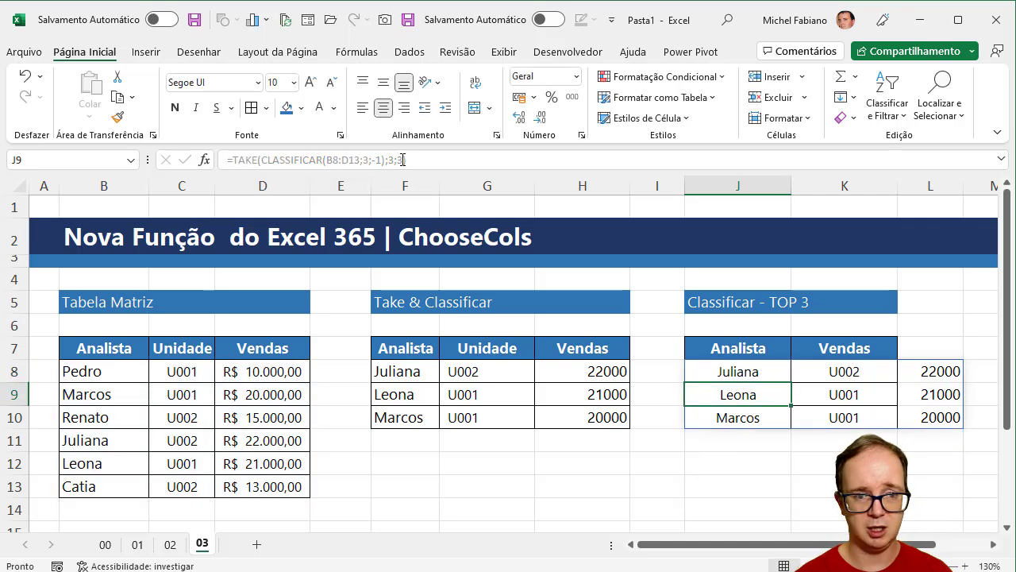
pyautogui.click(713, 369)
pyautogui.rightClick(713, 369)
pyautogui.click(706, 371)
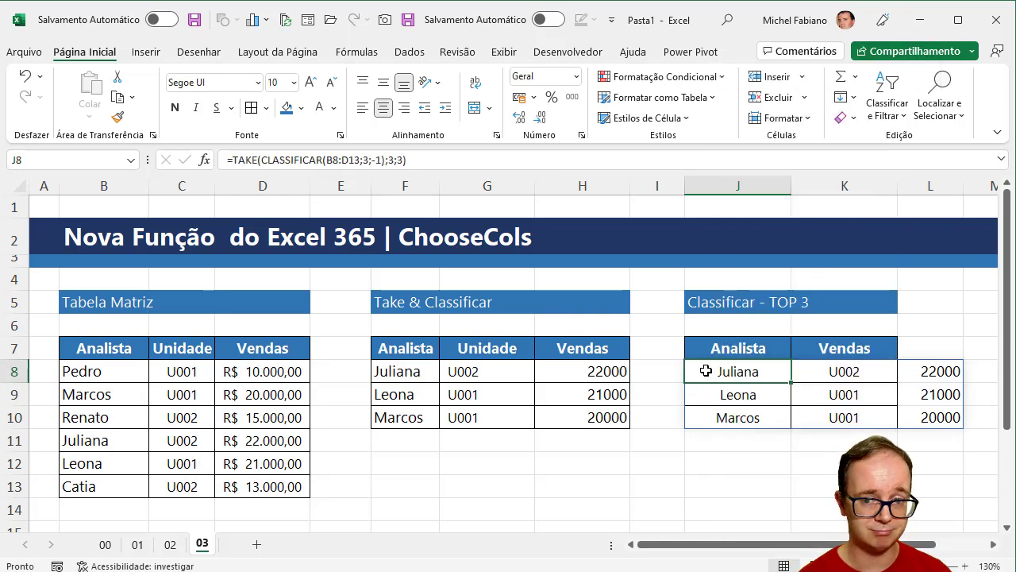
pyautogui.click(234, 159)
# Step: Wrap J8 in CHOOSECOLS(...;1;3) so the top three show only Analista and Vendas
pyautogui.write('ch')
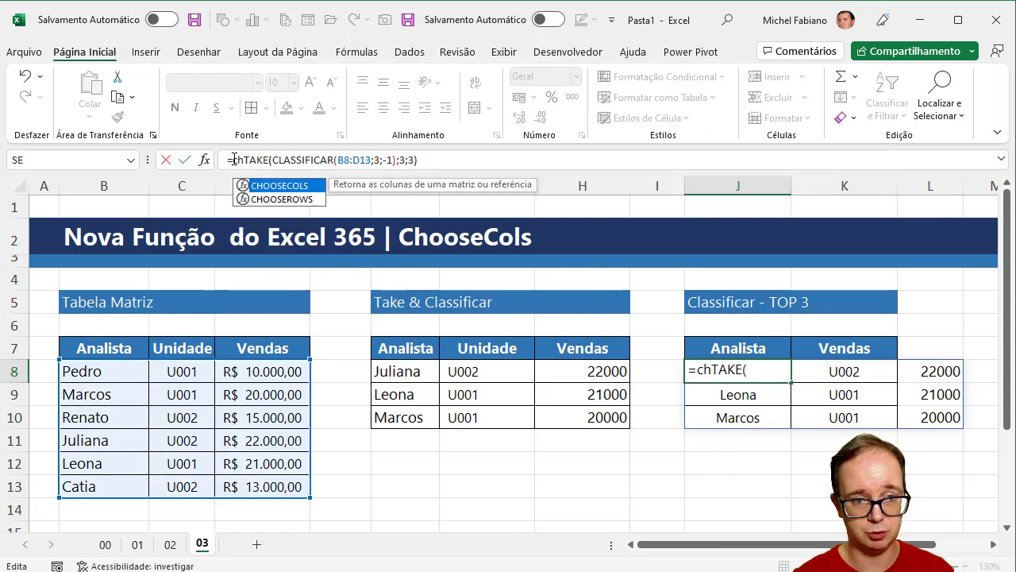
pyautogui.doubleClick(273, 186)
pyautogui.click(273, 185)
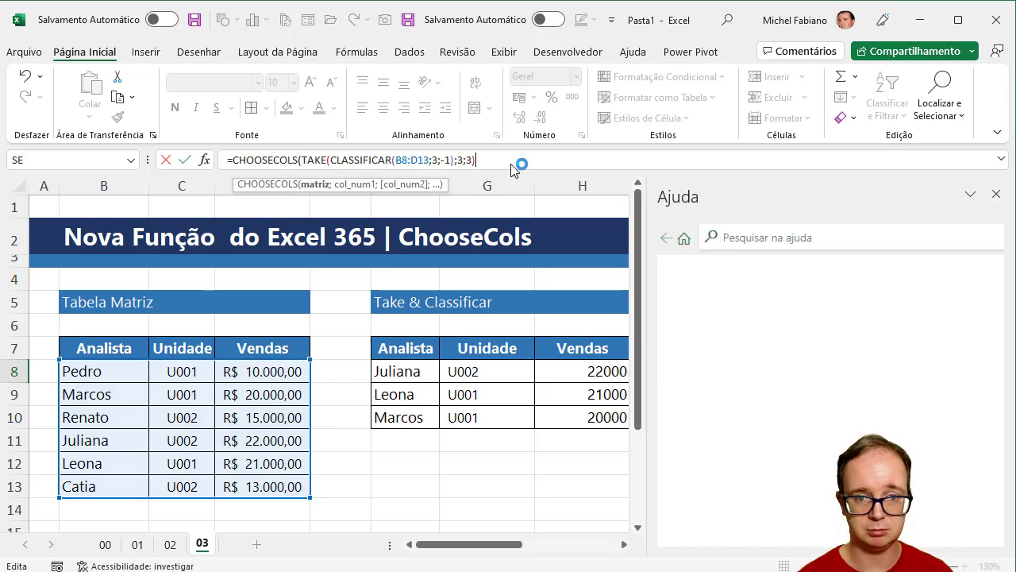
pyautogui.write(';')
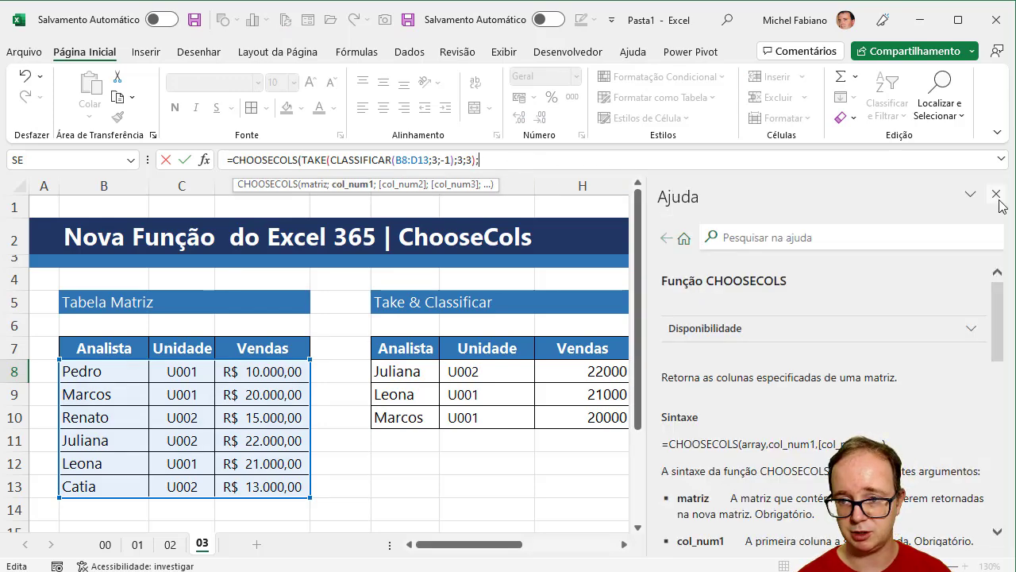
pyautogui.click(997, 196)
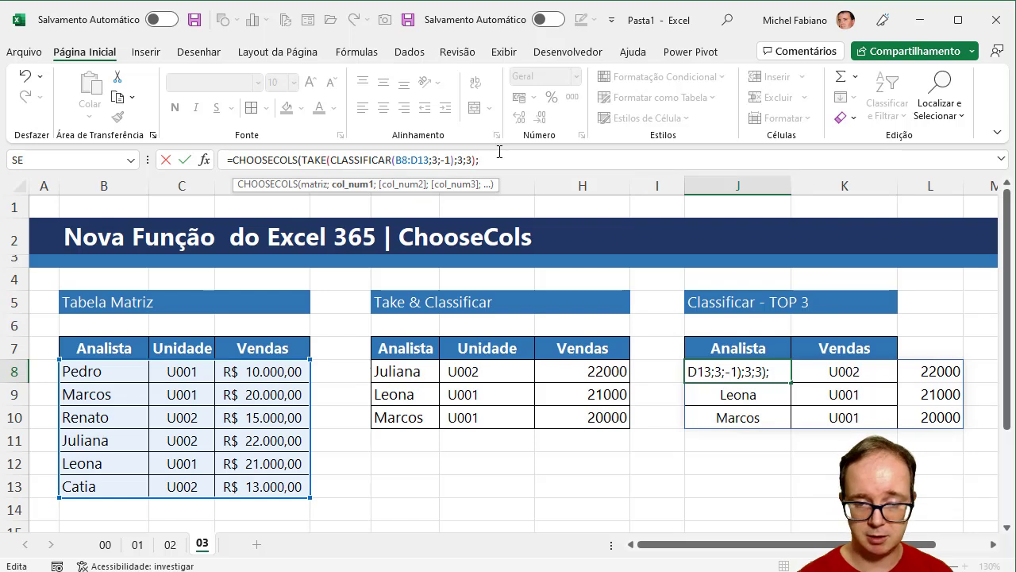
pyautogui.write(';')
pyautogui.press('BackSpace')
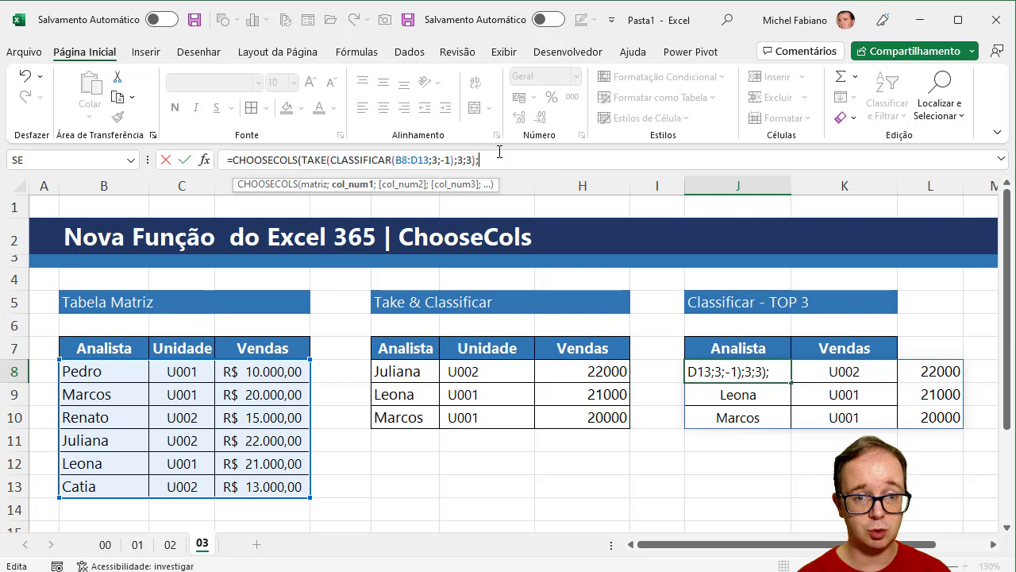
pyautogui.write('1')
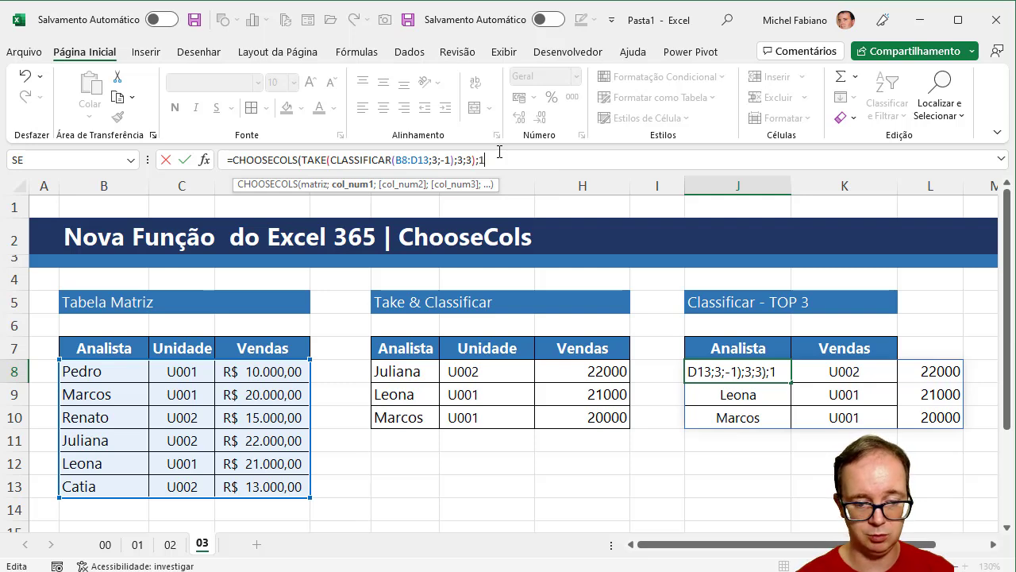
pyautogui.write(';3')
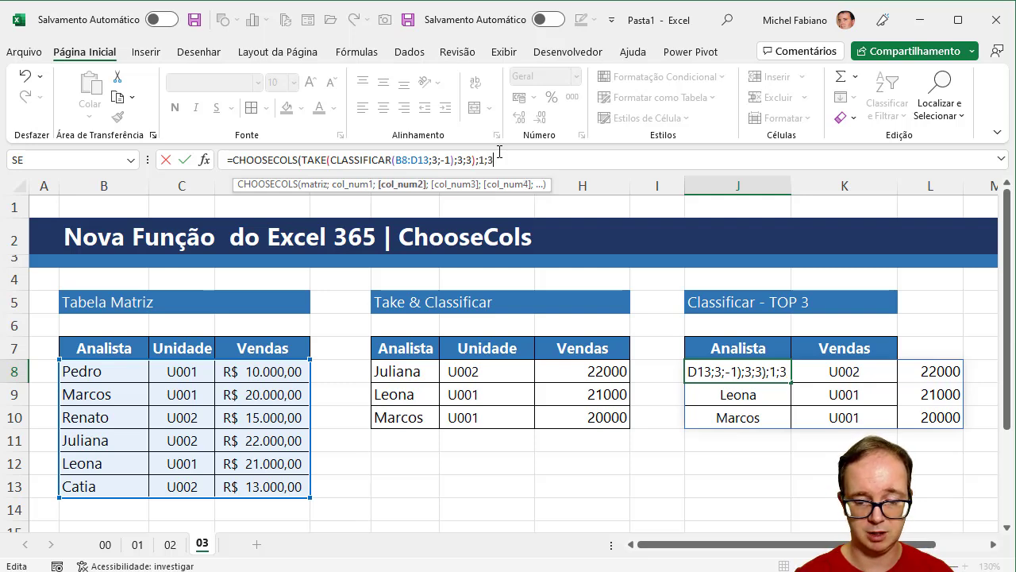
pyautogui.write(')')
pyautogui.press('Return')
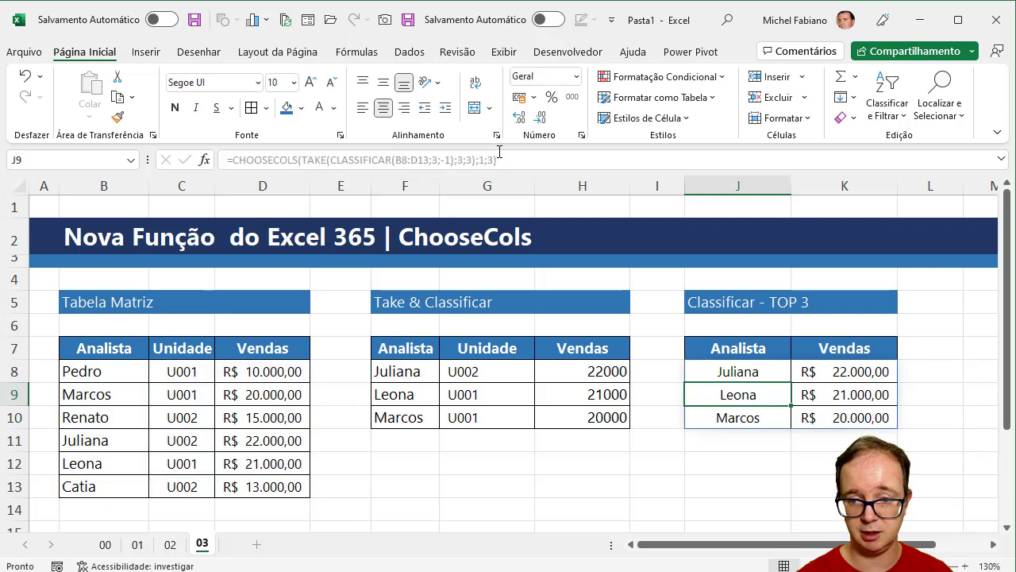